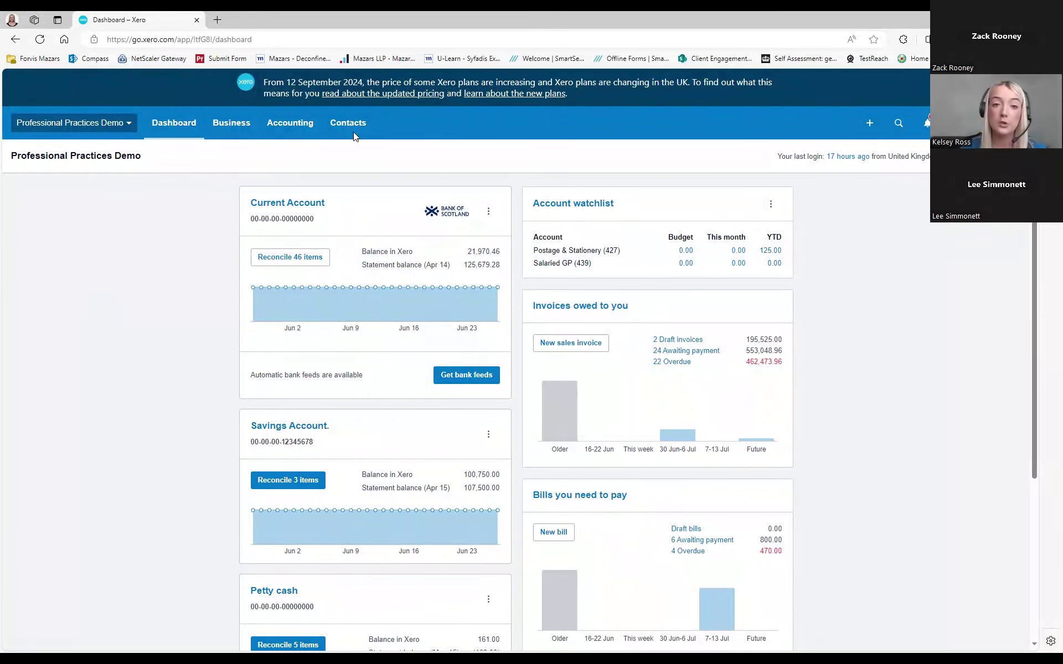
Open the bank feed connection approval for the Current Account and return to the dashboard.
click(482, 386)
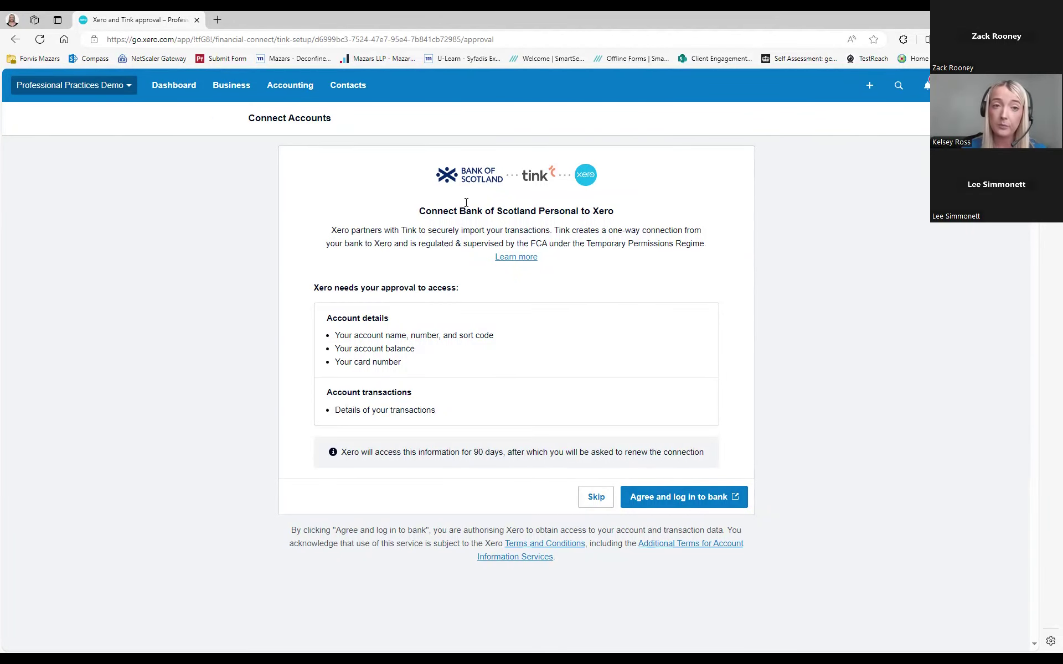
click(196, 107)
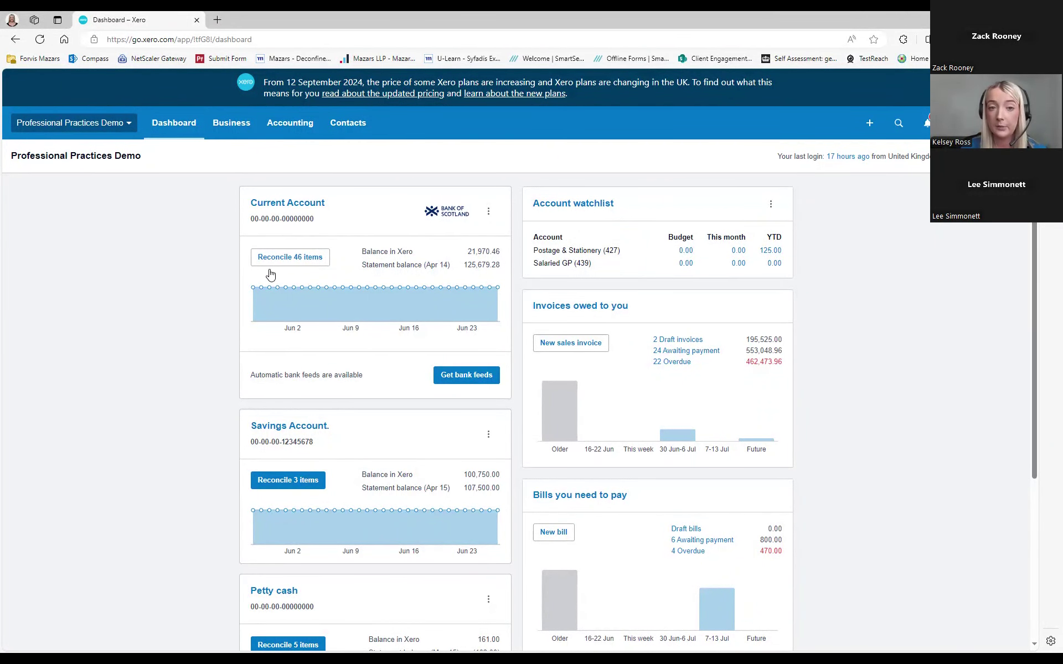
Open the Current Account's reconciliation and look through its bank statement lines and account transactions.
click(308, 260)
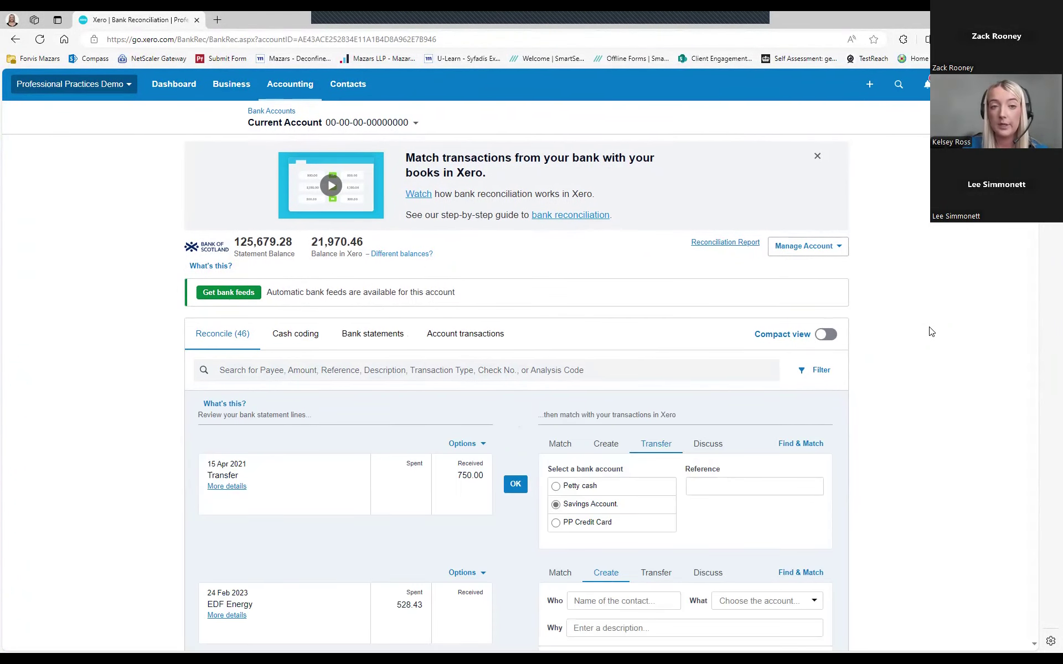
scroll(932, 331, down, 3)
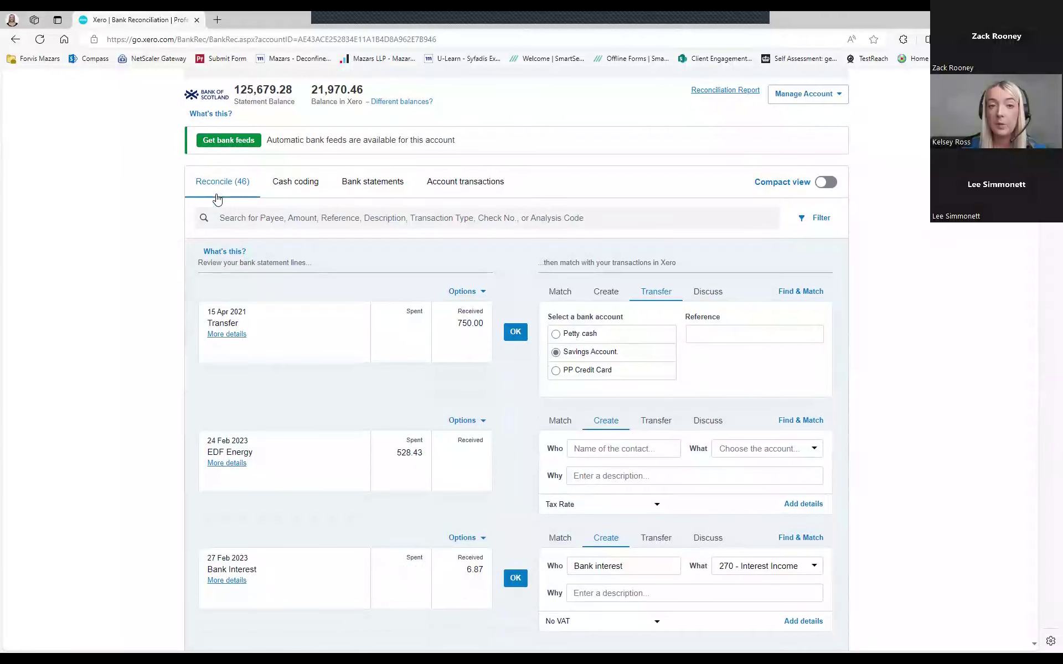
click(365, 194)
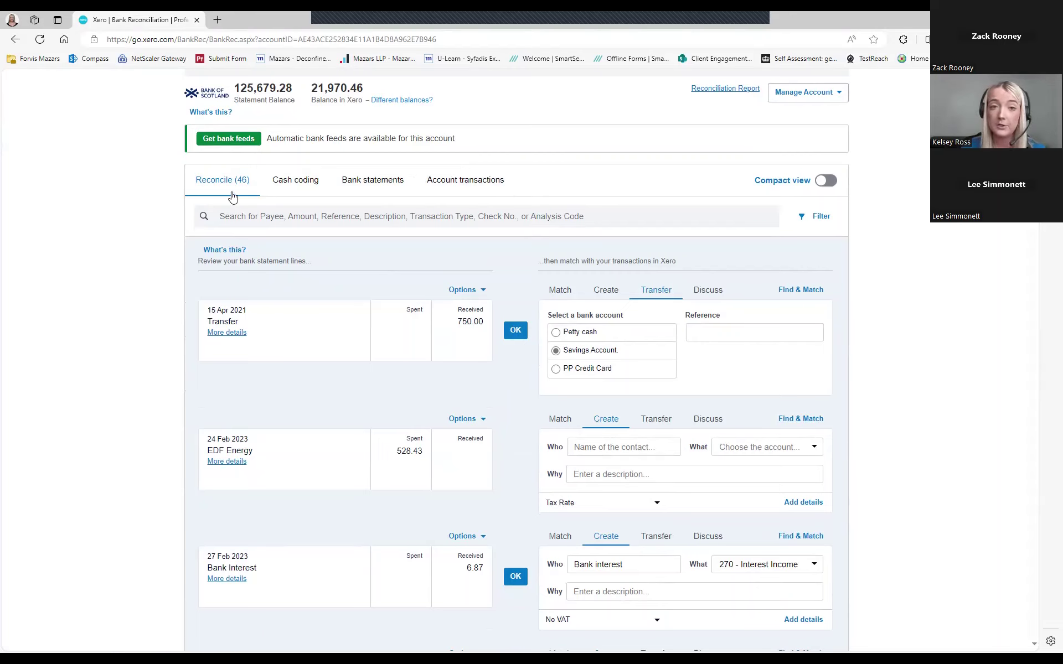
click(374, 187)
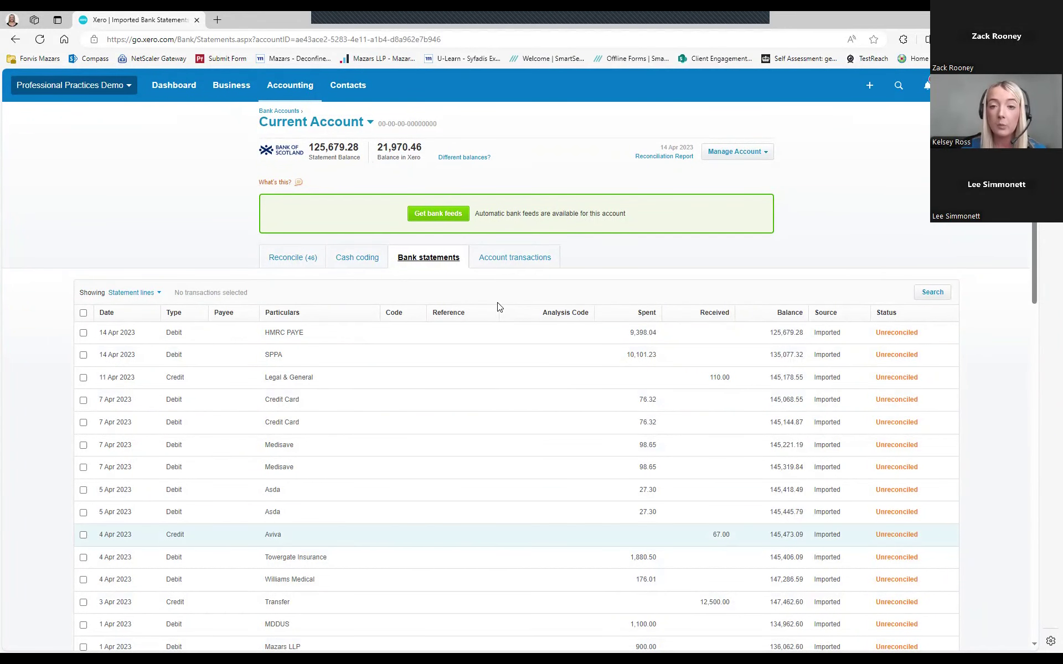
click(512, 261)
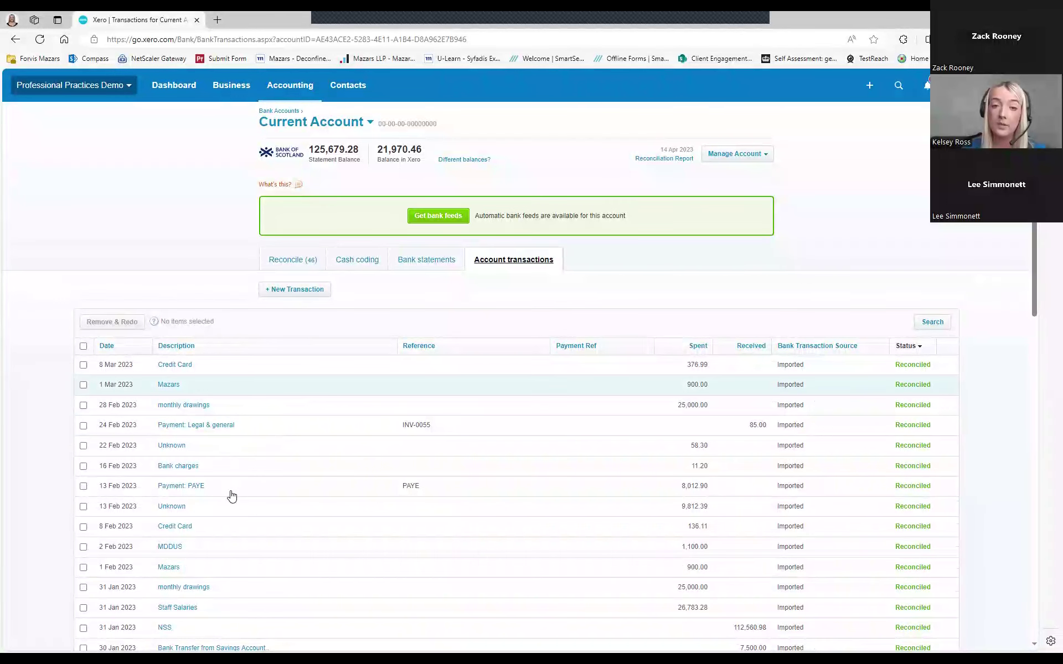
Return to the Current Account's reconcile list and reconcile the 15 Apr 2021 transfer against the Savings Account.
click(306, 264)
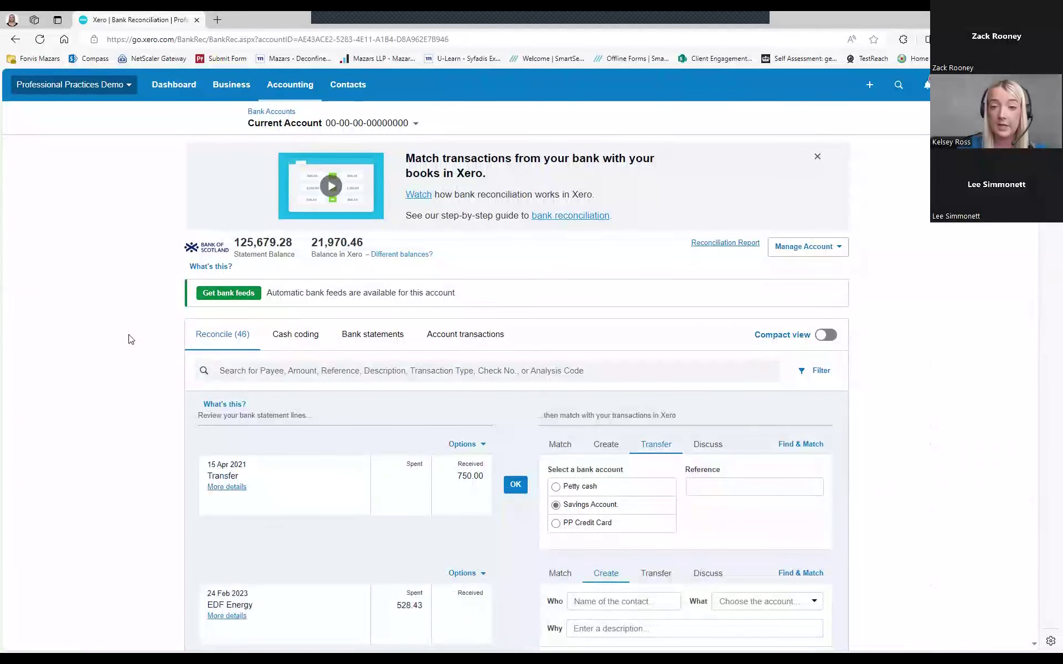
scroll(131, 339, down, 1)
scroll(131, 339, down, 3)
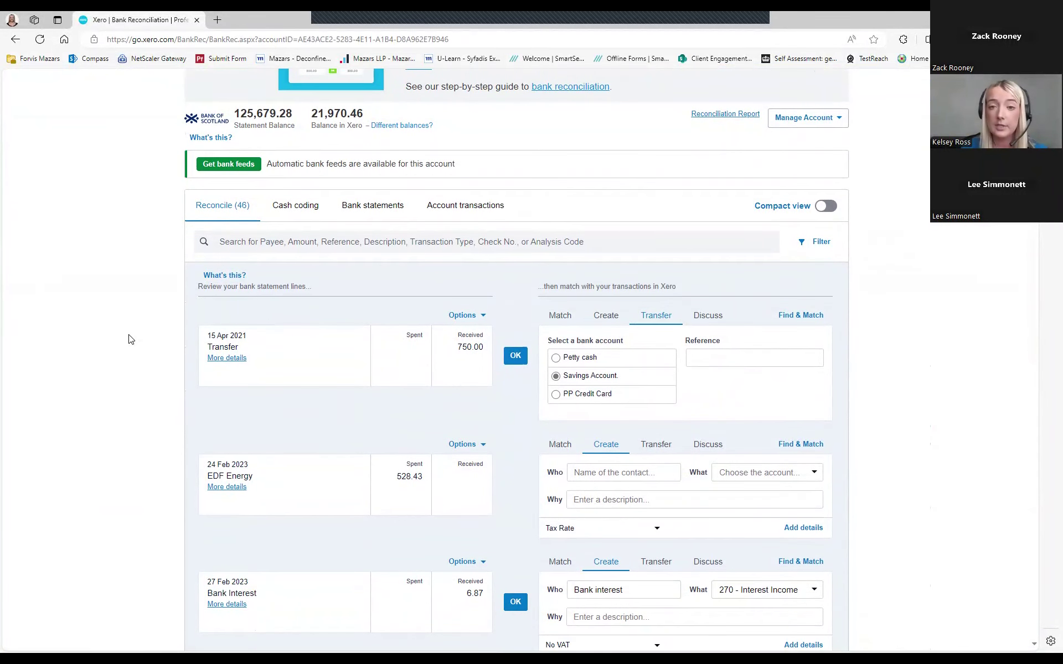
scroll(131, 339, down, 2)
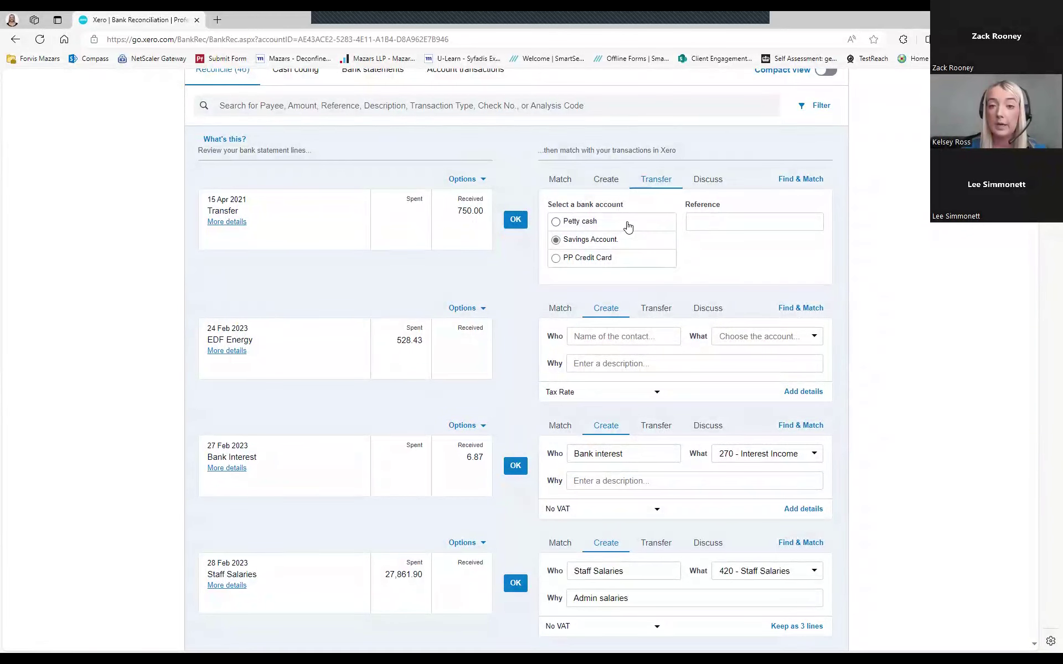
click(515, 220)
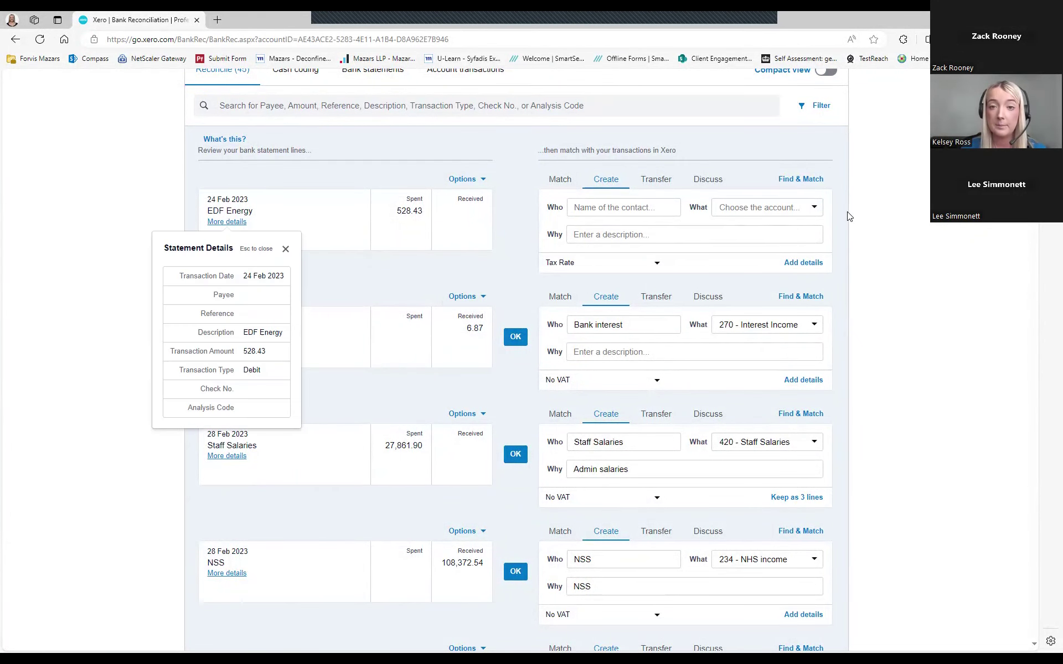
Code the 24 Feb 2023 EDF Energy line to contact EDF Energy and account 413 - Heat & Light, and dismiss the statement details.
click(596, 208)
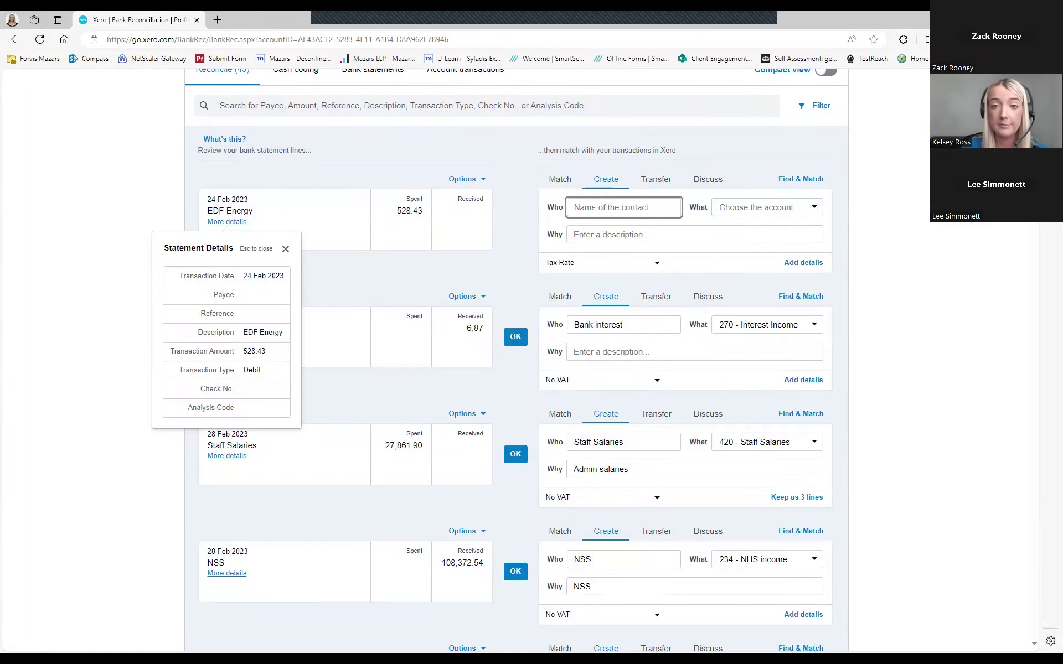
text(EDF)
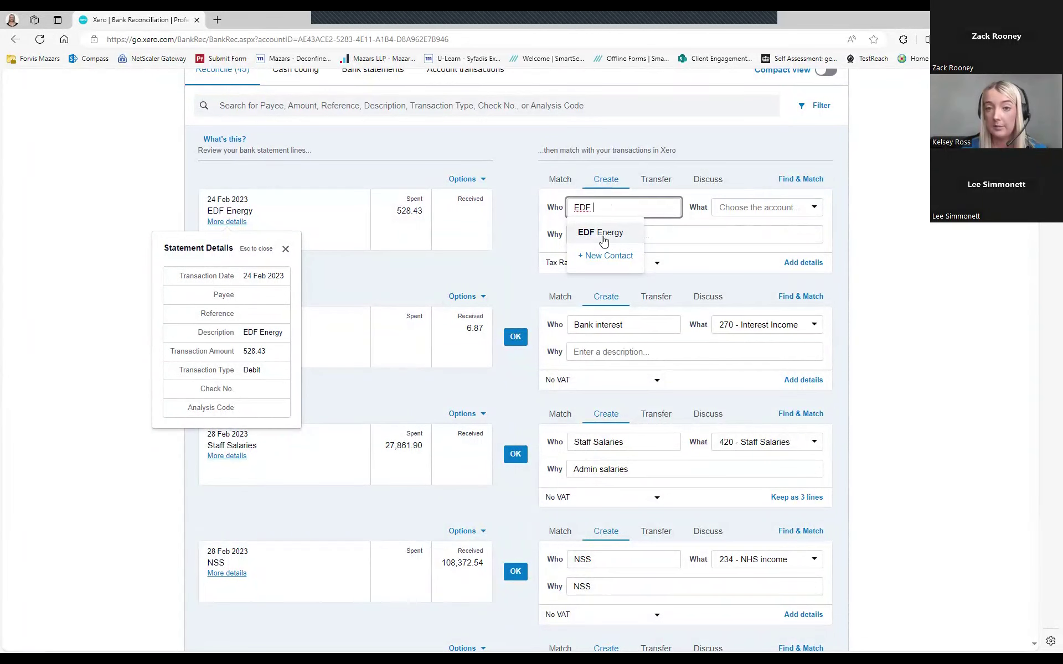
key(Return)
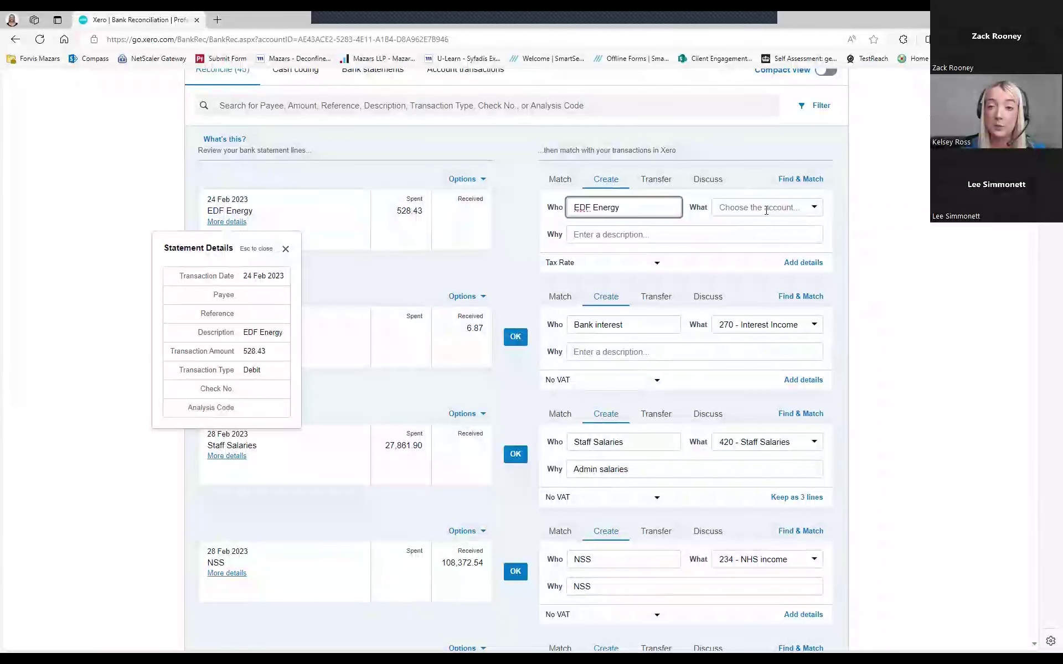
key(Tab)
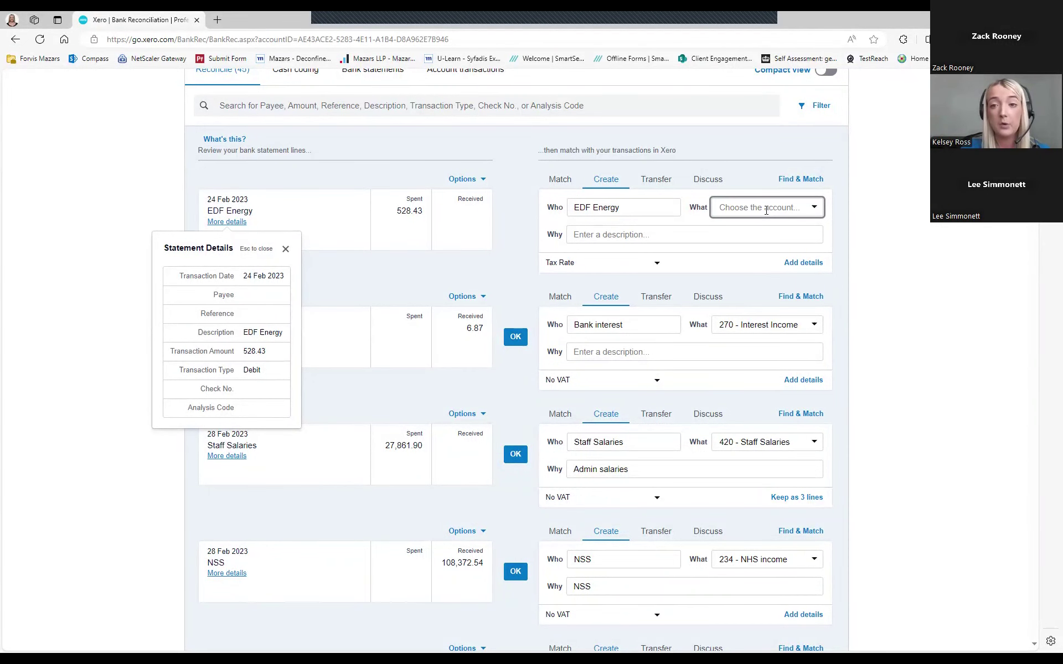
text(HEAT)
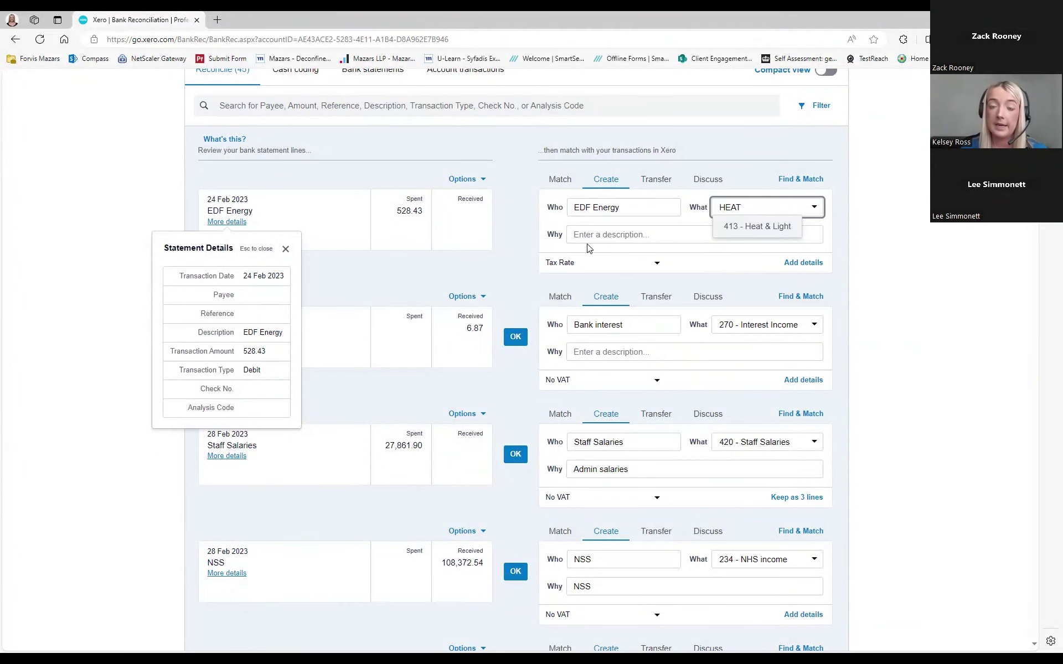
key(Return)
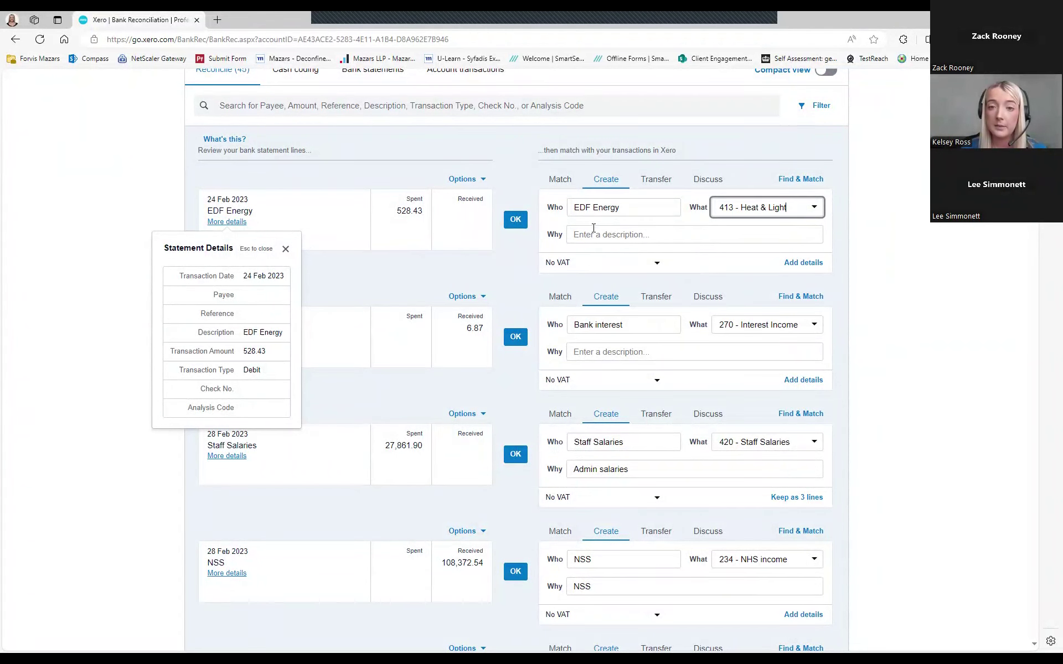
key(Escape)
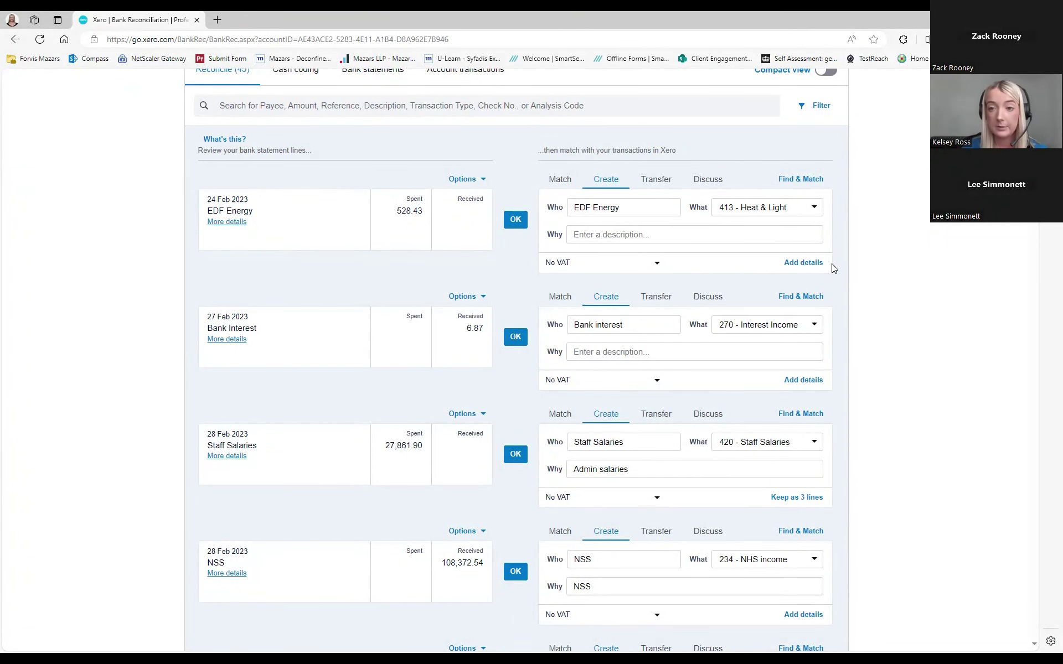
Open the full details of the 24 Feb 2023 EDF Energy payment and show its related file options.
click(804, 263)
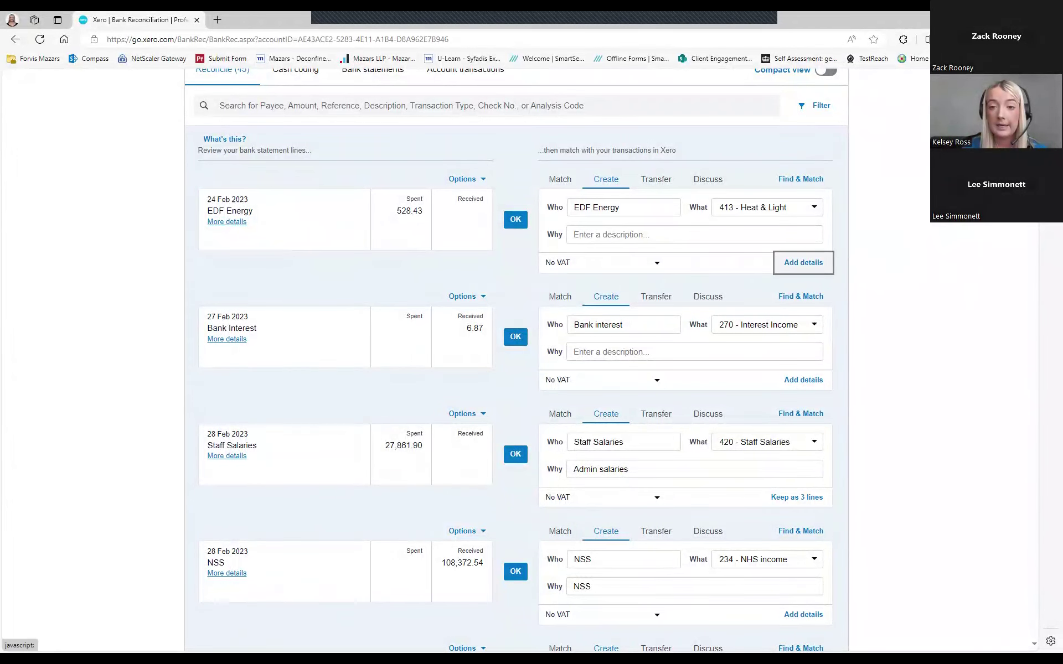
scroll(945, 297, down, 5)
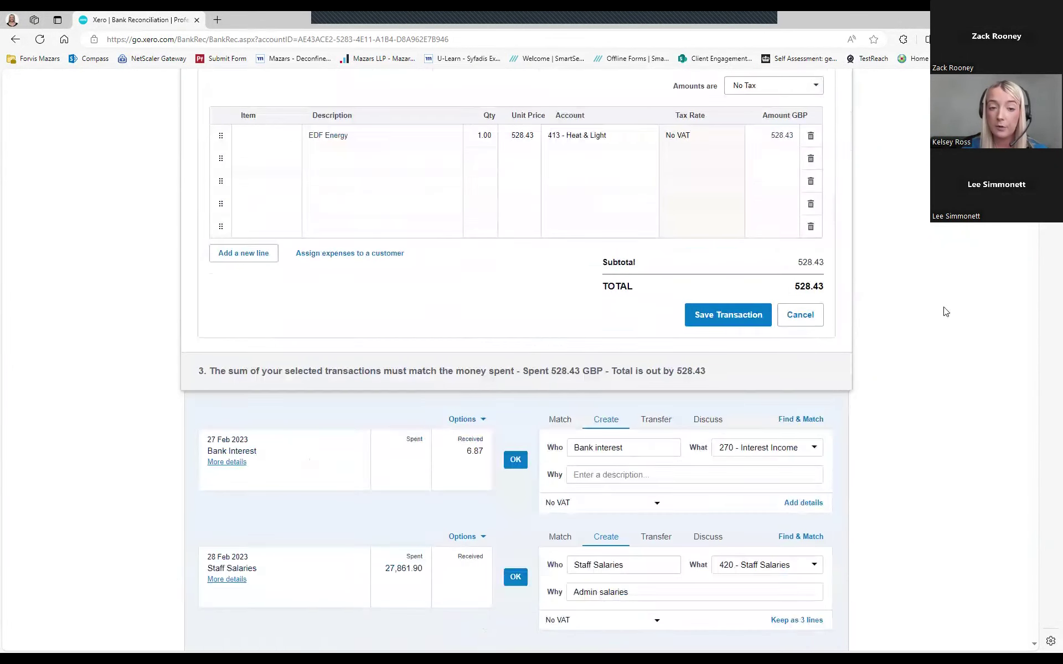
scroll(586, 323, up, 3)
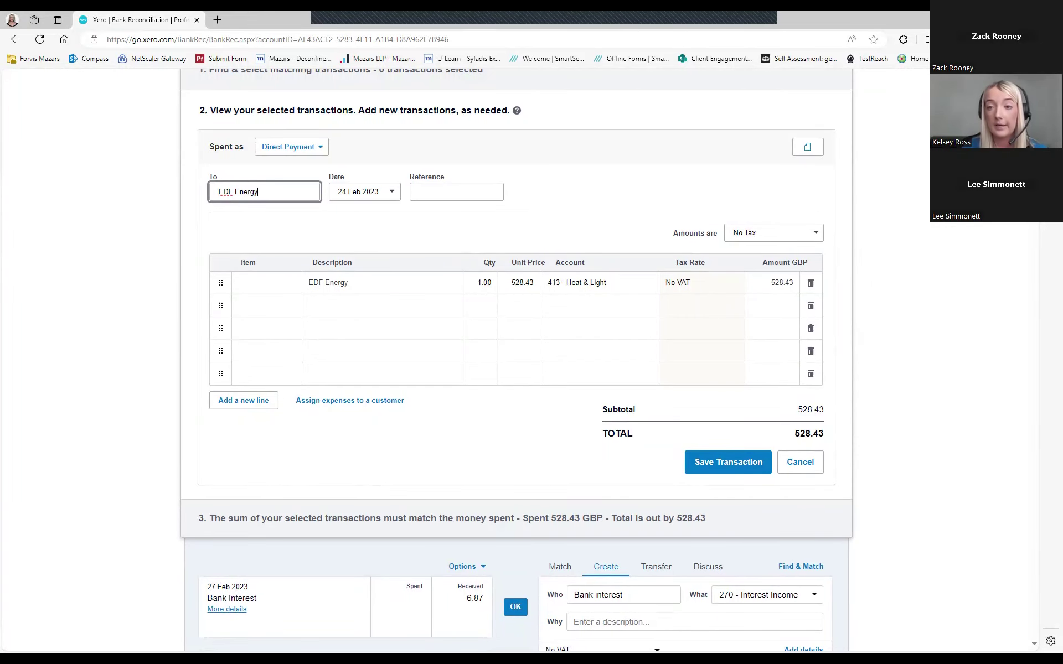
scroll(819, 260, up, 2)
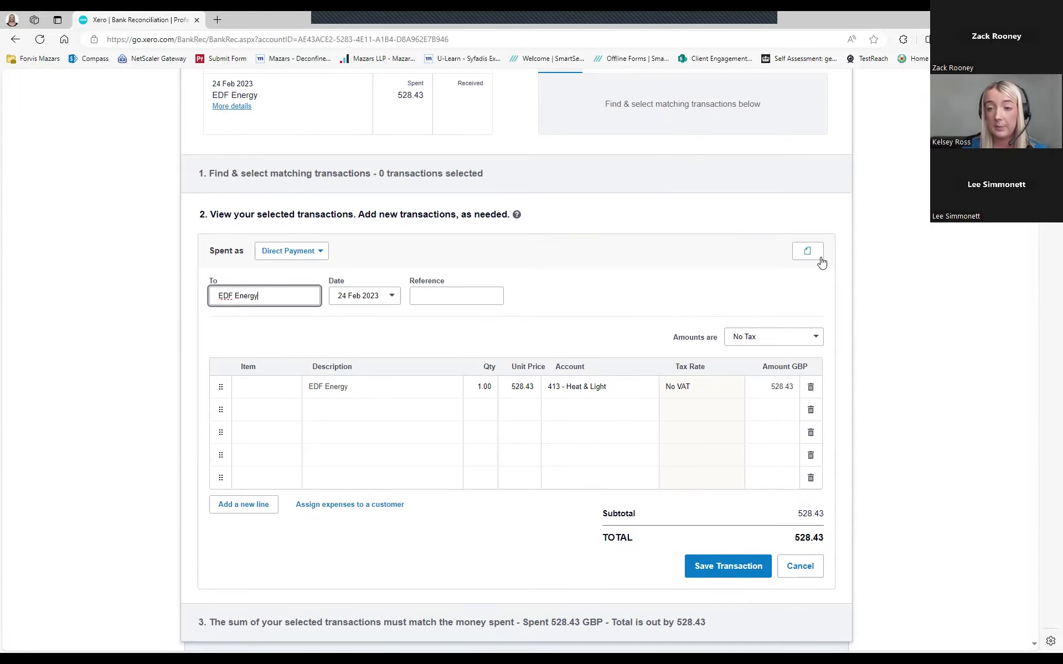
click(810, 256)
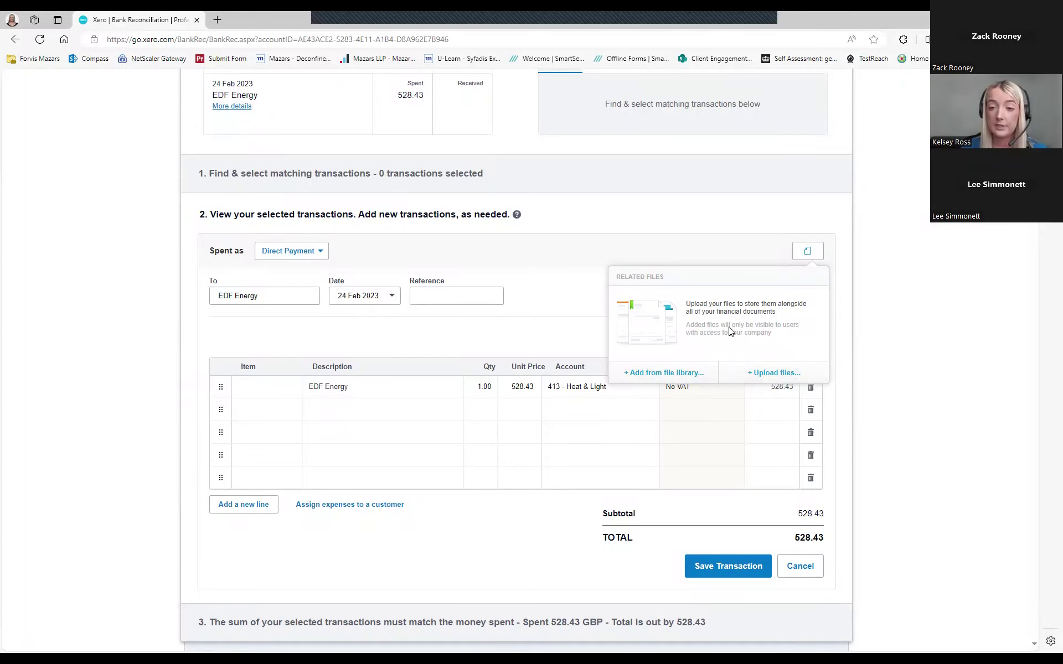
Save the EDF Energy direct payment and reconcile it with the 24 Feb 2023 statement line.
click(739, 566)
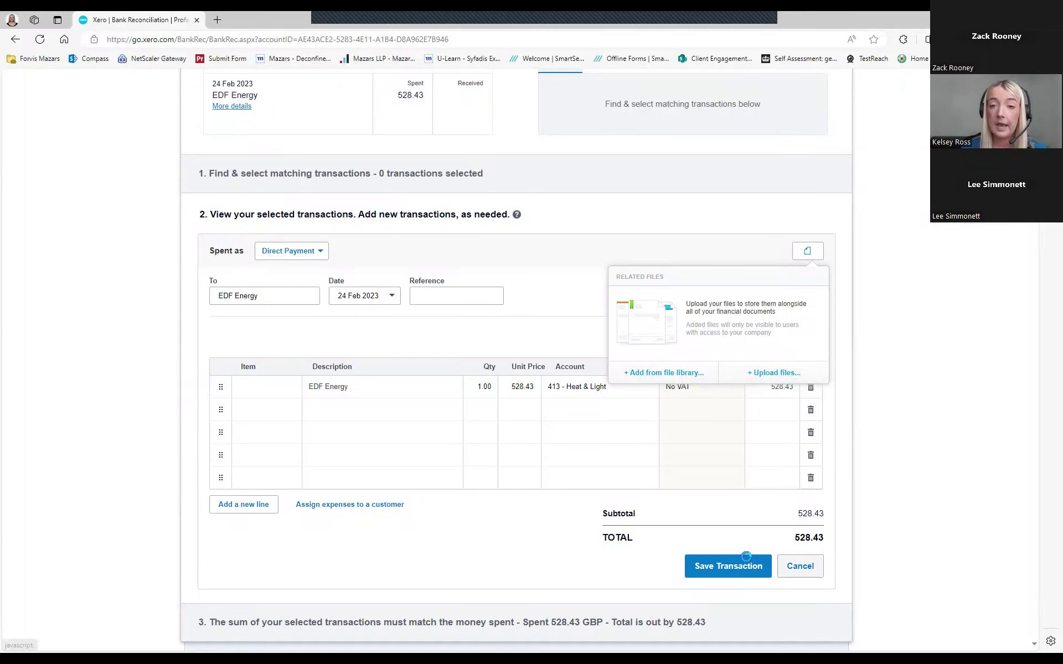
click(748, 566)
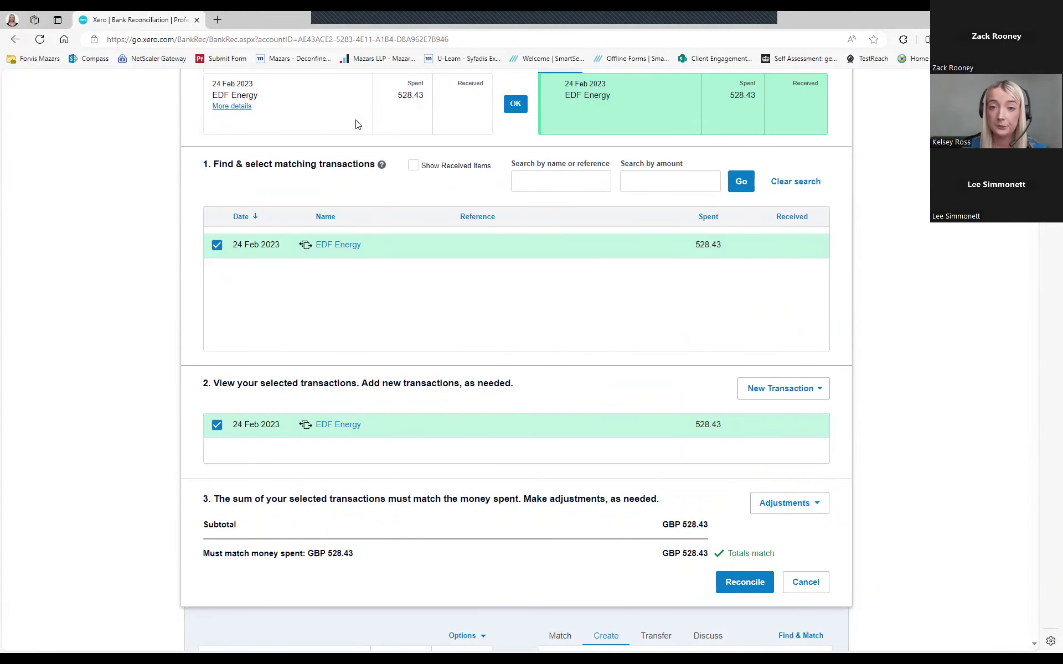
click(753, 582)
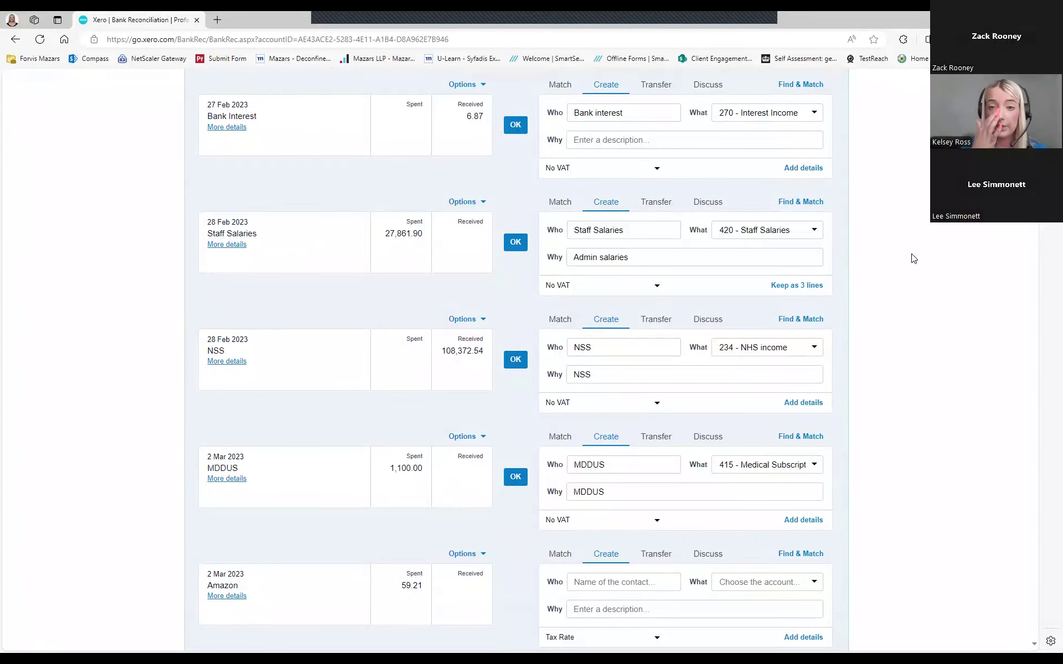
Enable suggestions from previous entries for the Current Account's reconcile list and look through the suggested coding.
scroll(886, 244, up, 2)
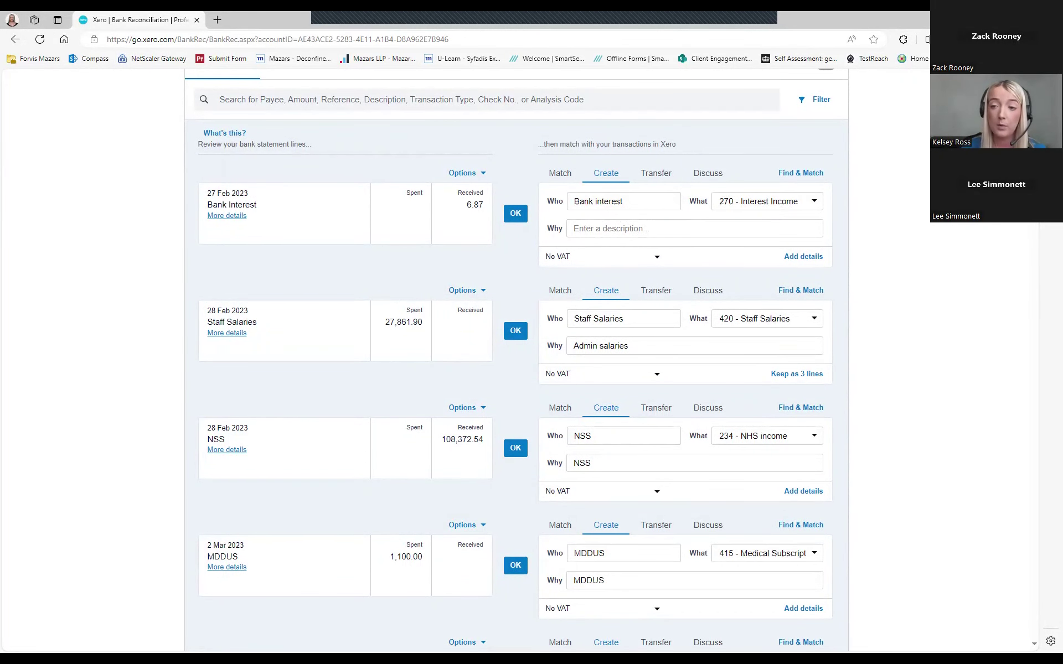
scroll(1019, 360, down, 20)
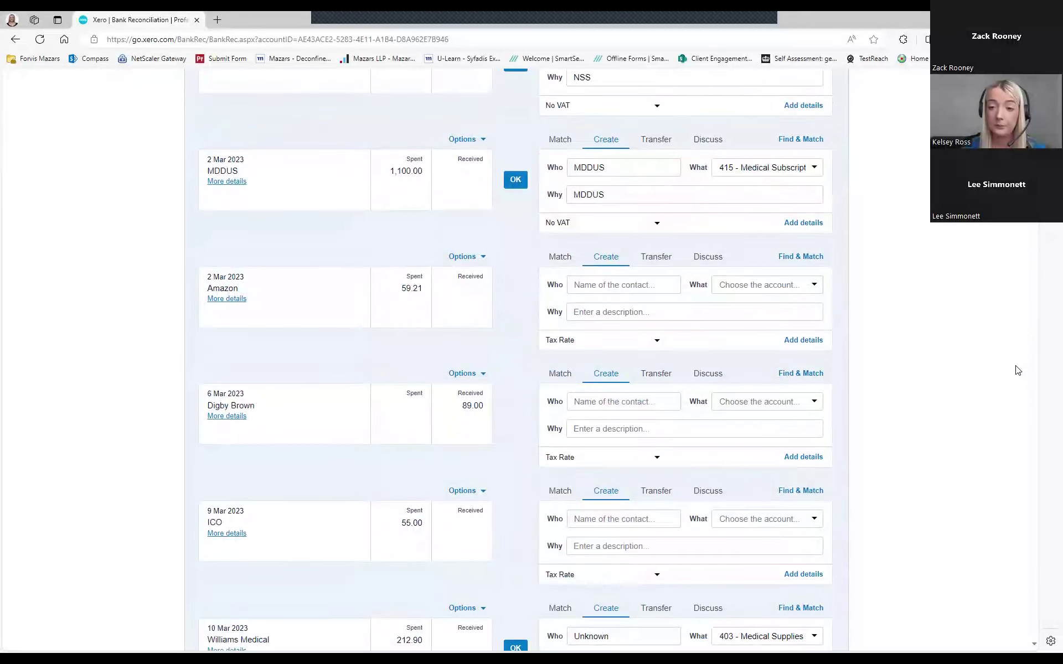
scroll(1011, 579, down, 15)
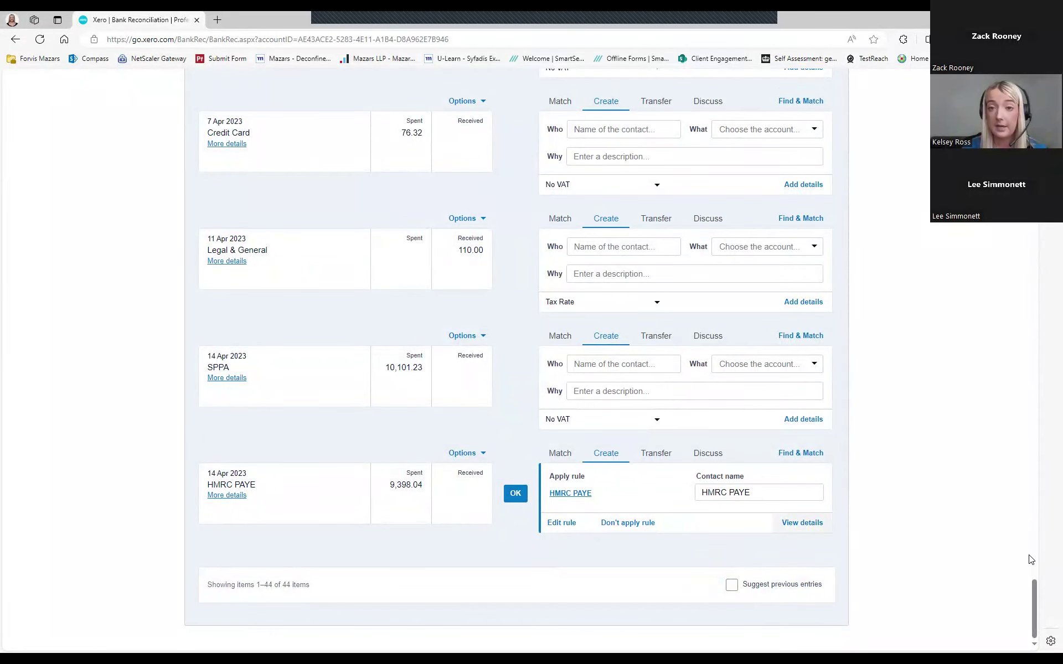
scroll(1017, 477, up, 15)
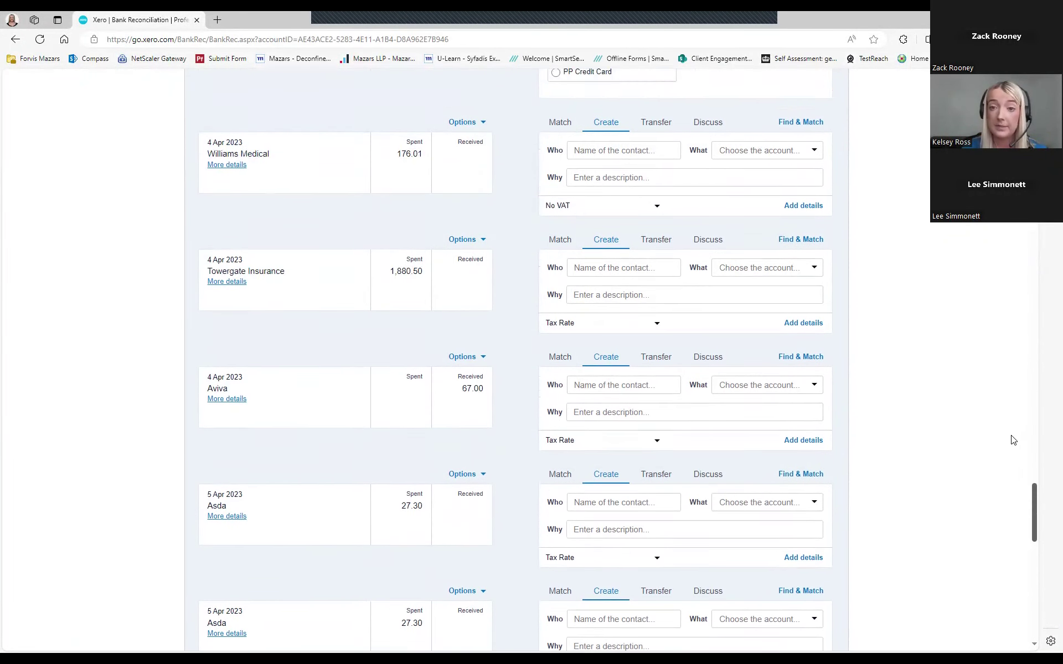
scroll(1014, 441, up, 8)
scroll(1012, 382, up, 8)
scroll(1011, 371, up, 5)
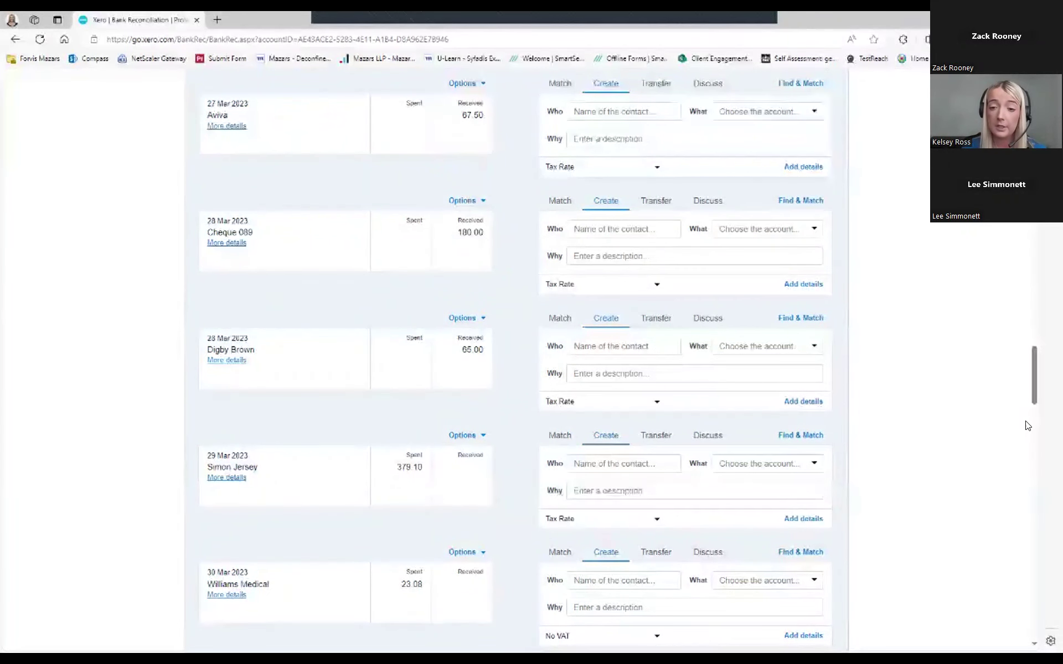
scroll(1025, 477, down, 1)
scroll(1025, 485, down, 20)
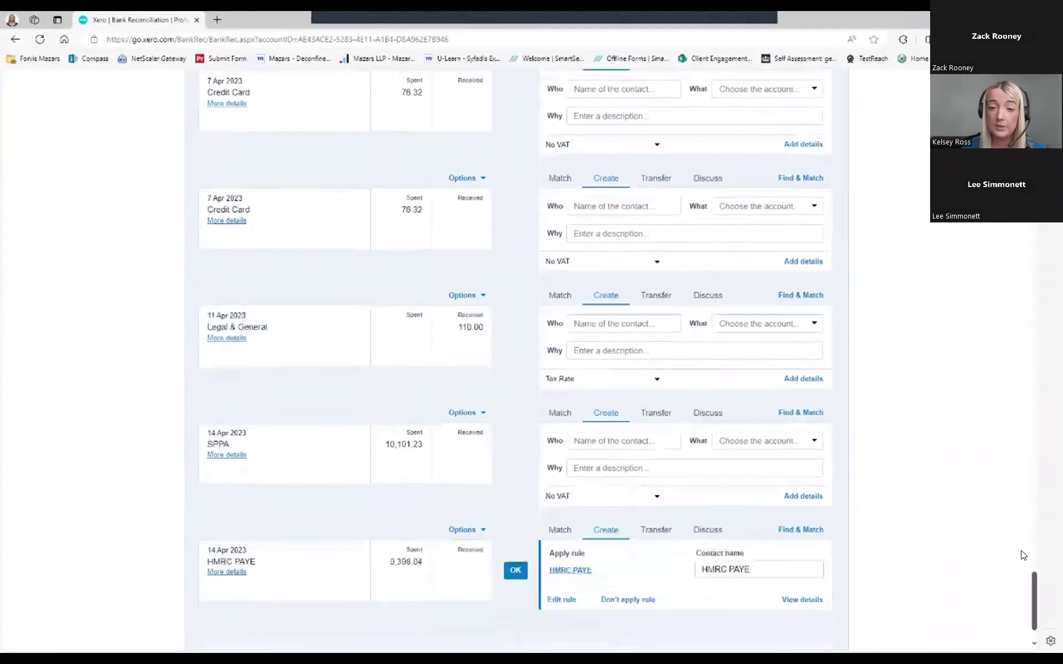
click(775, 585)
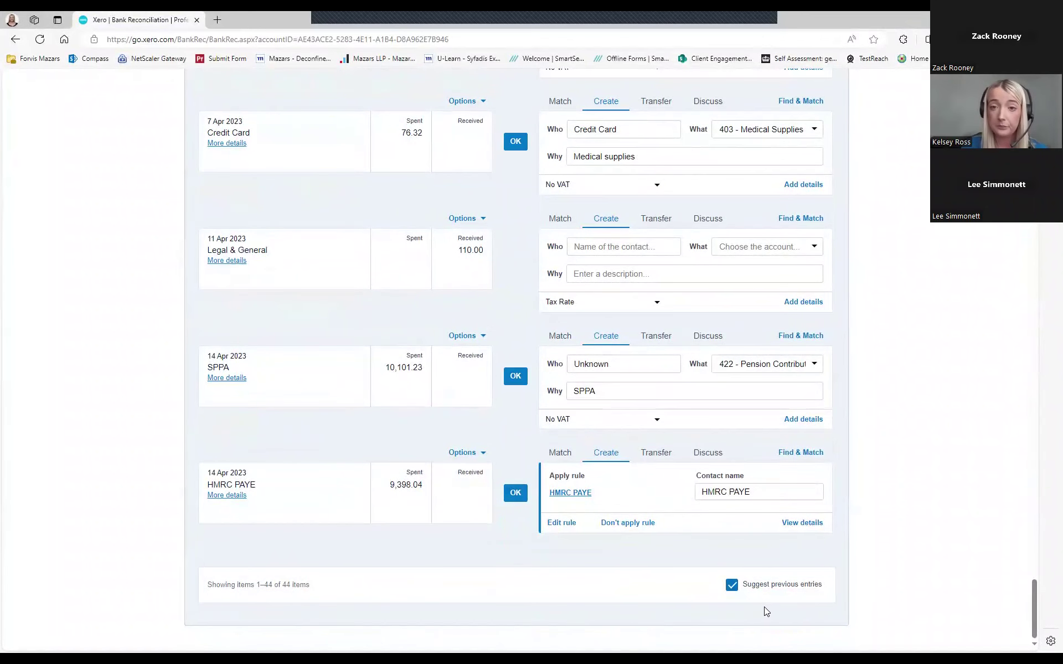
scroll(906, 478, up, 10)
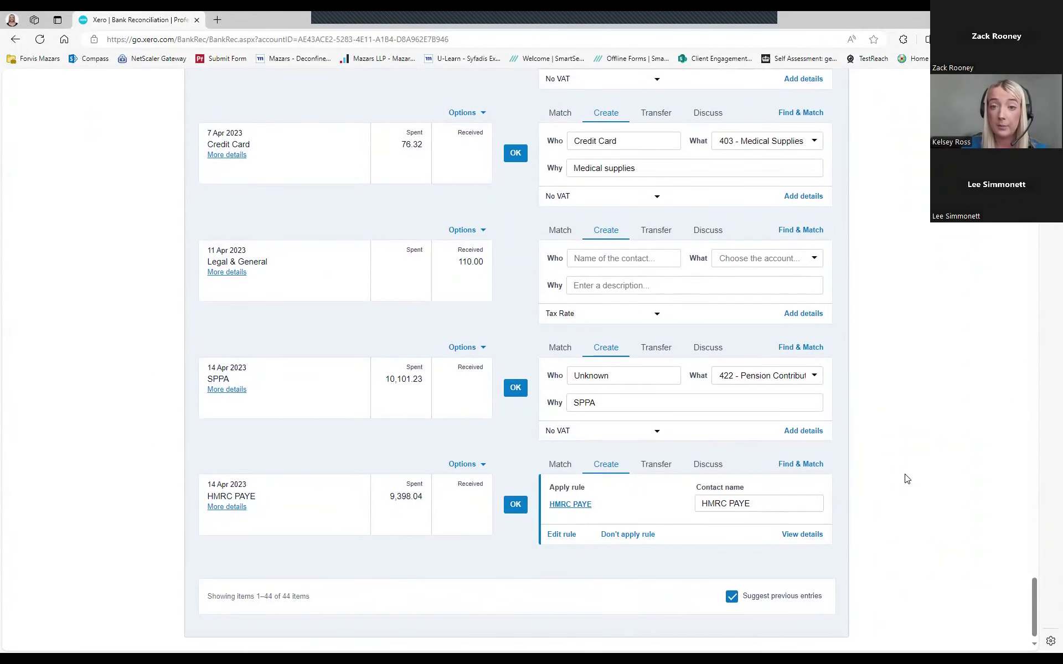
scroll(906, 478, up, 20)
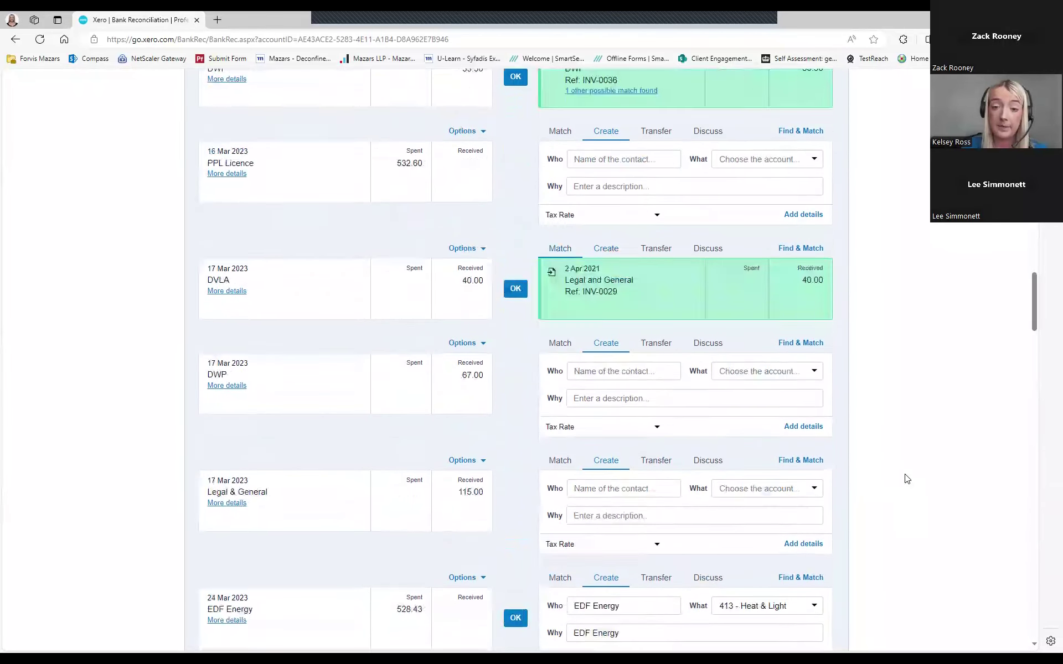
Reconcile the 27 Feb 2023 Bank Interest line using the suggested contact Bank interest and account 270 - Interest Income.
scroll(900, 489, up, 15)
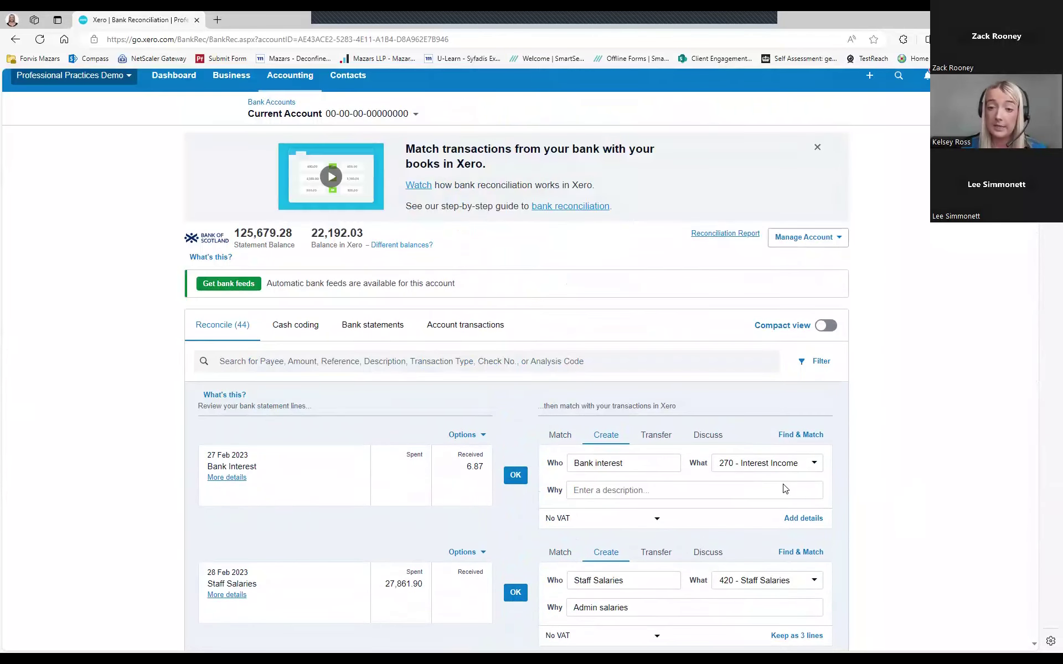
scroll(862, 489, up, 1)
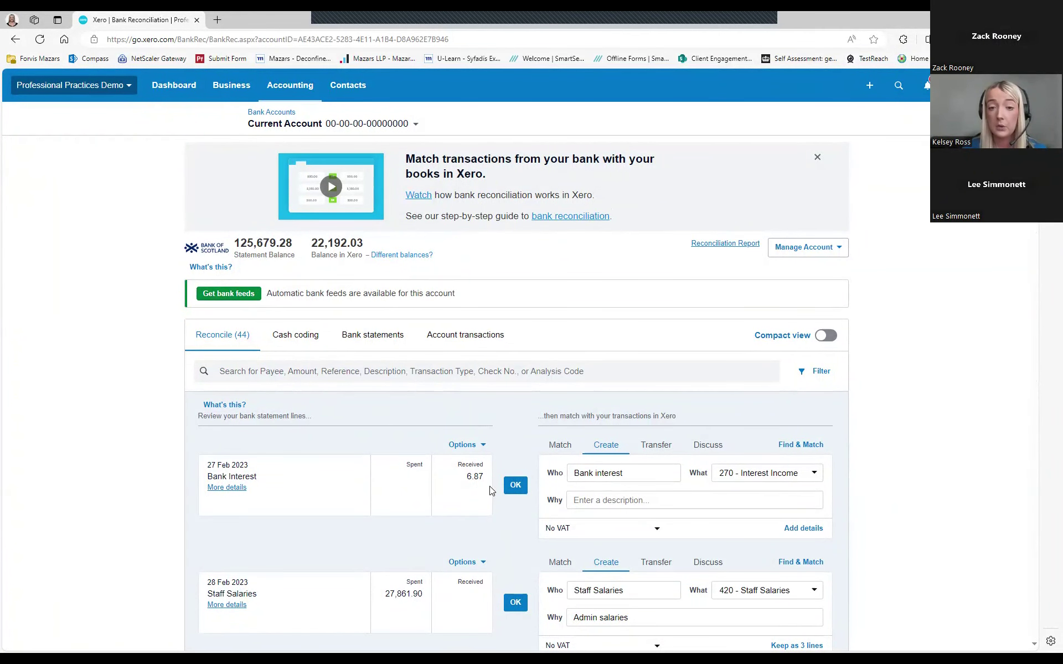
click(515, 486)
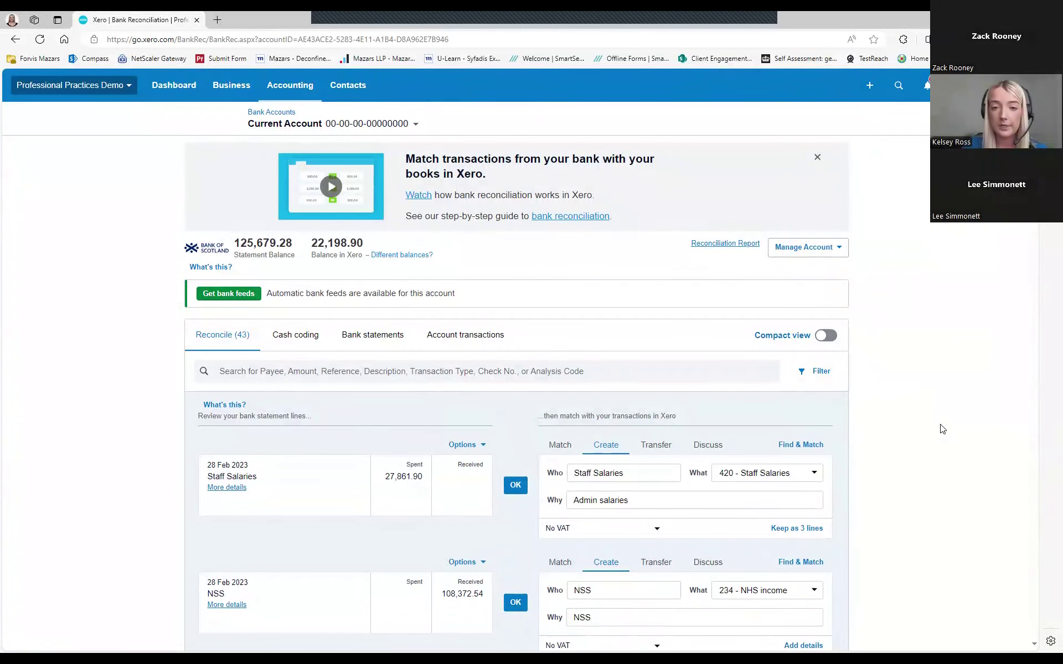
Open the 28 Feb 2023 Staff Salaries payment's full details, keeping its suggested coding as three lines.
scroll(943, 429, down, 3)
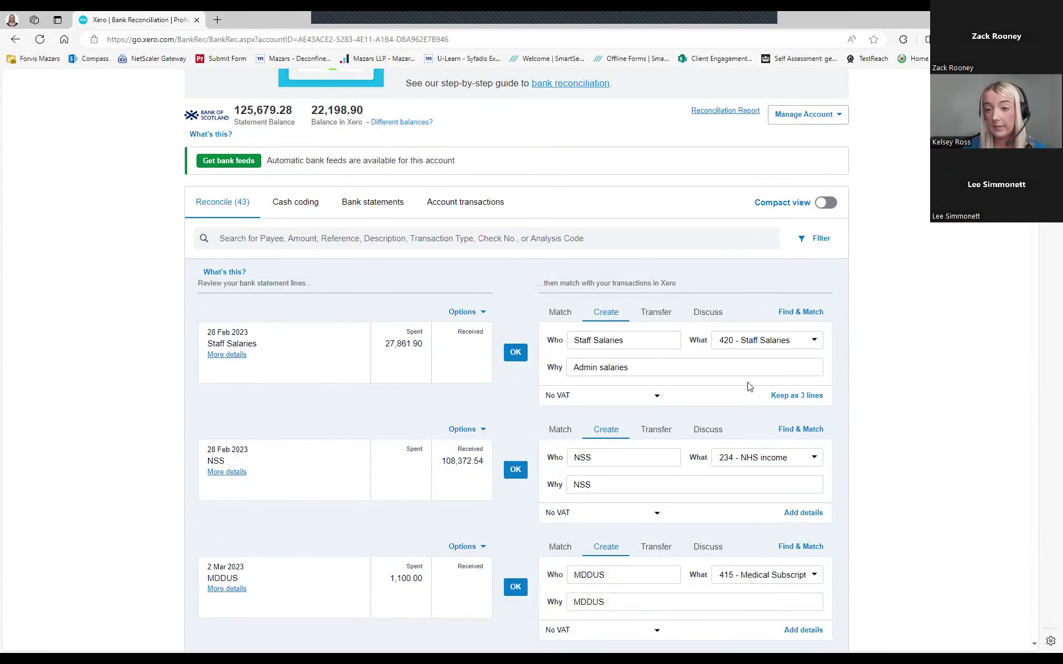
click(820, 396)
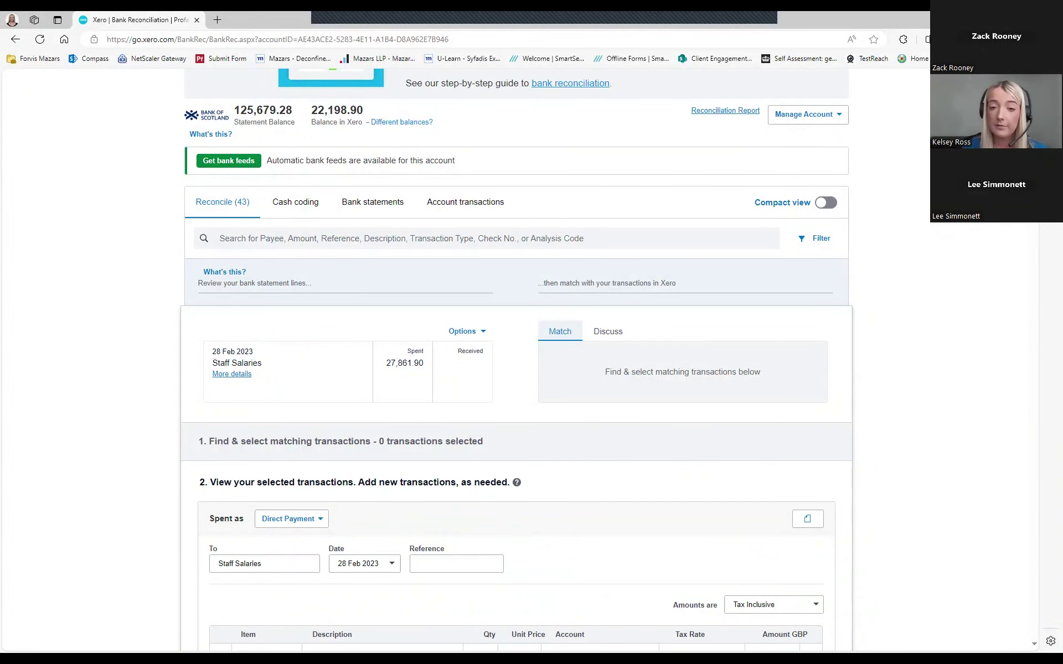
scroll(910, 331, down, 4)
scroll(922, 352, up, 1)
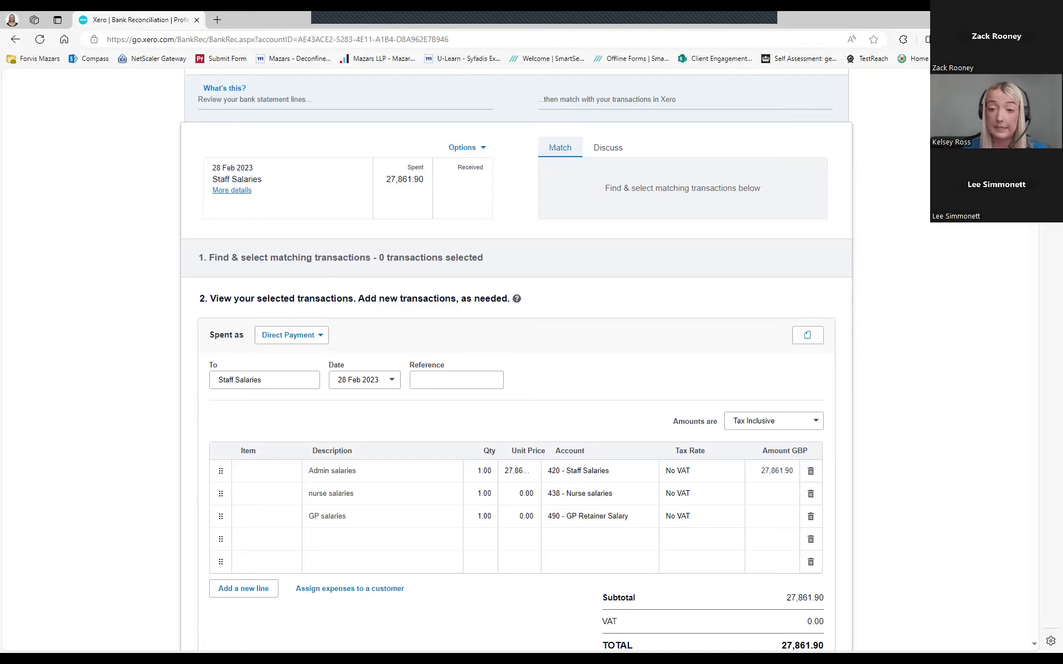
Split the Staff Salaries payment with unit prices of 20861.90 for admin salaries, 5000 for nurse salaries and 2000 for GP salaries.
click(515, 470)
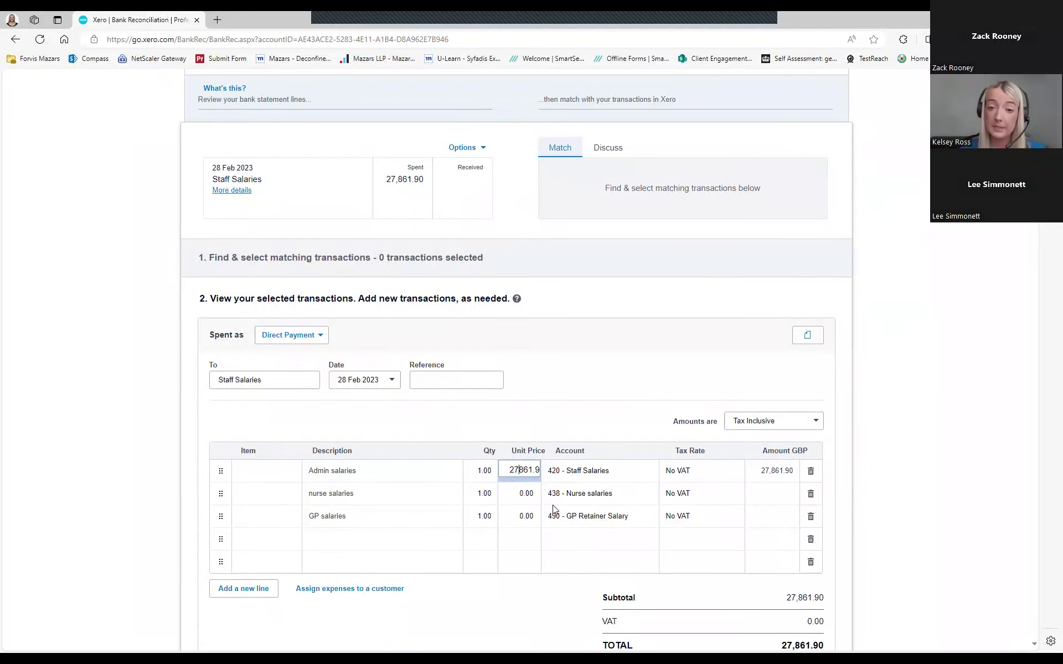
key(Delete)
text(0)
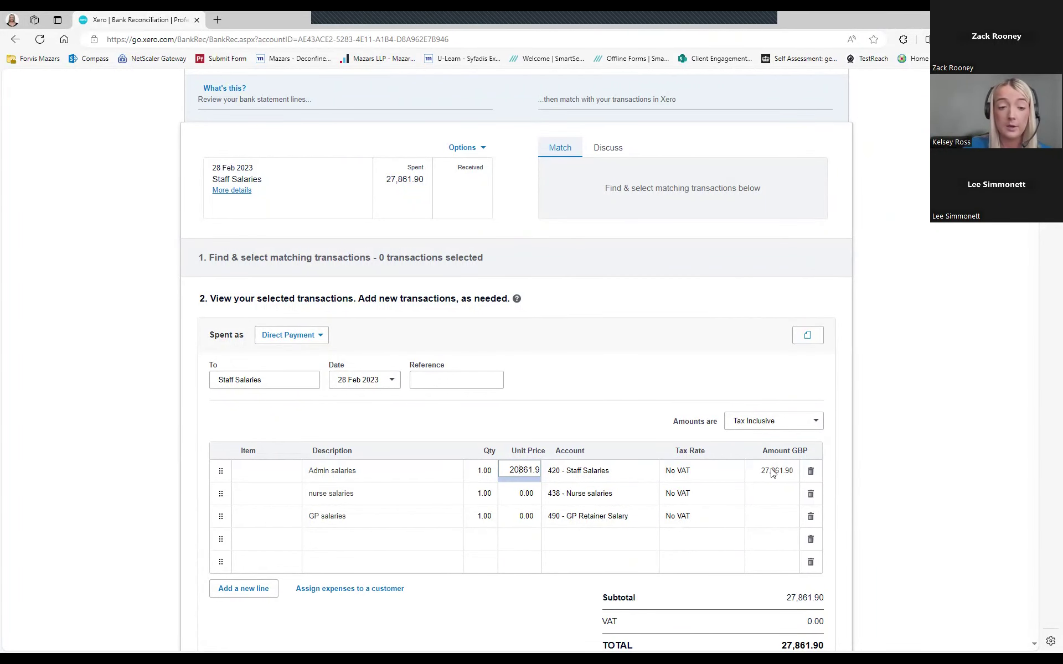
key(Down)
text(5000)
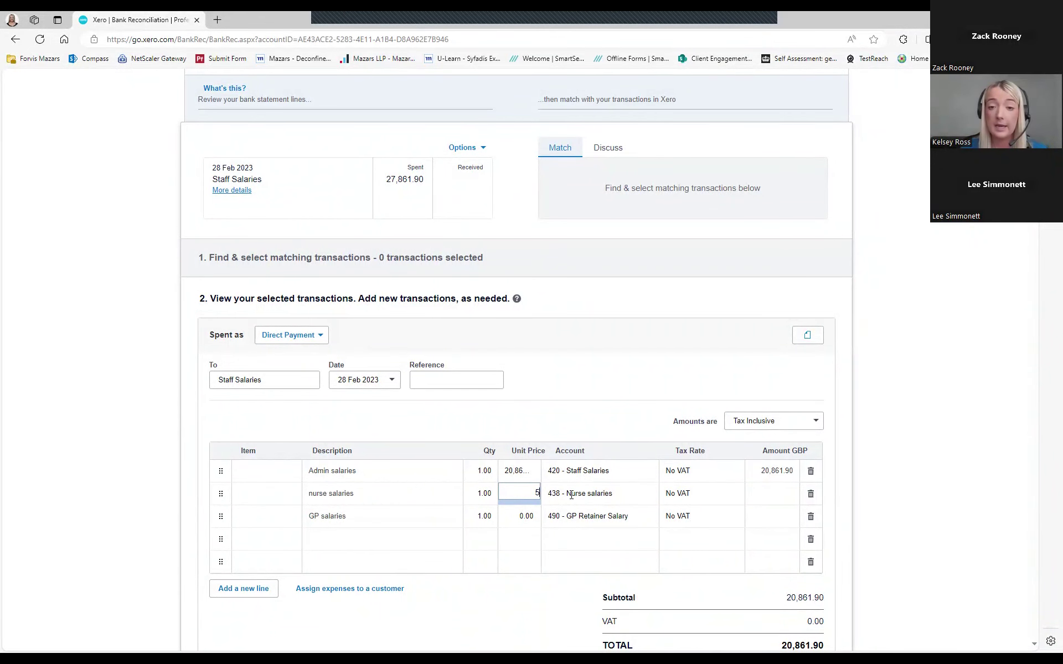
key(Tab)
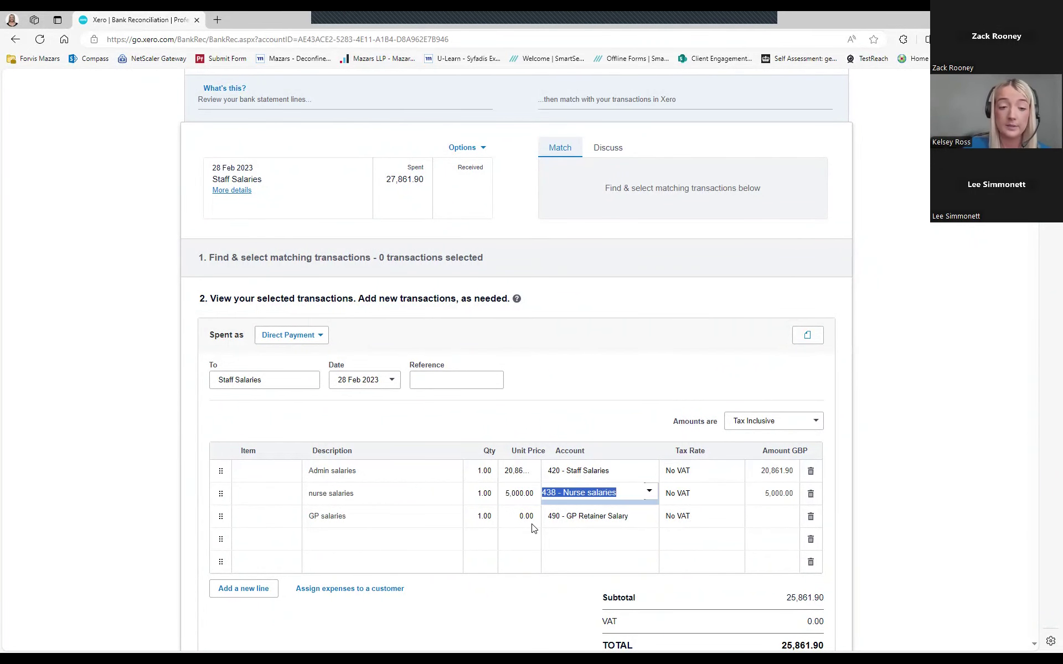
click(533, 527)
text(2000)
key(Tab)
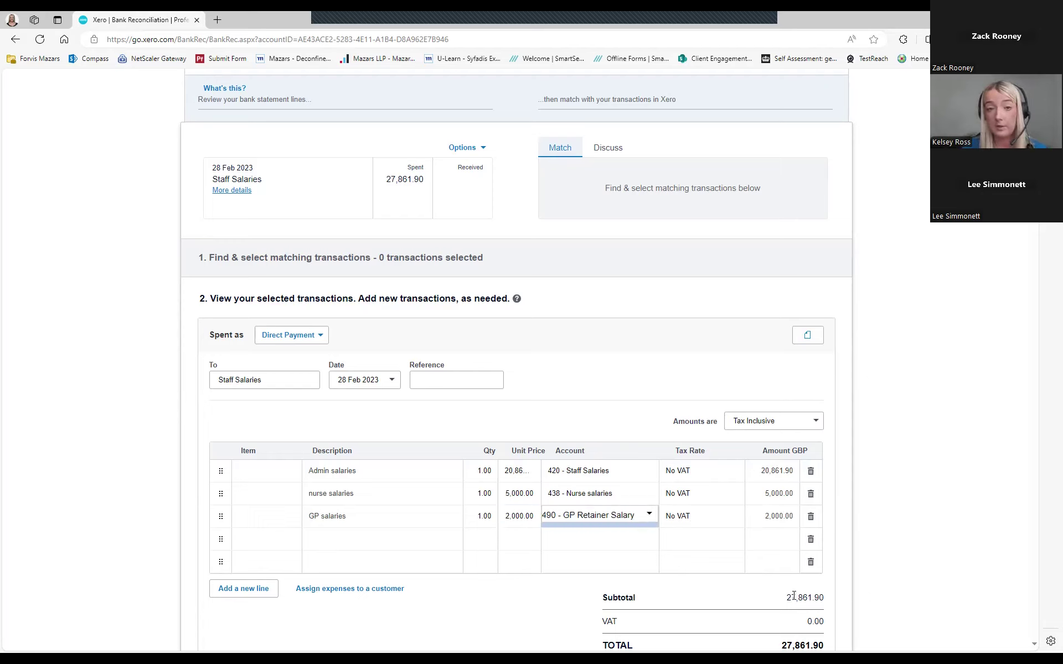
key(Return)
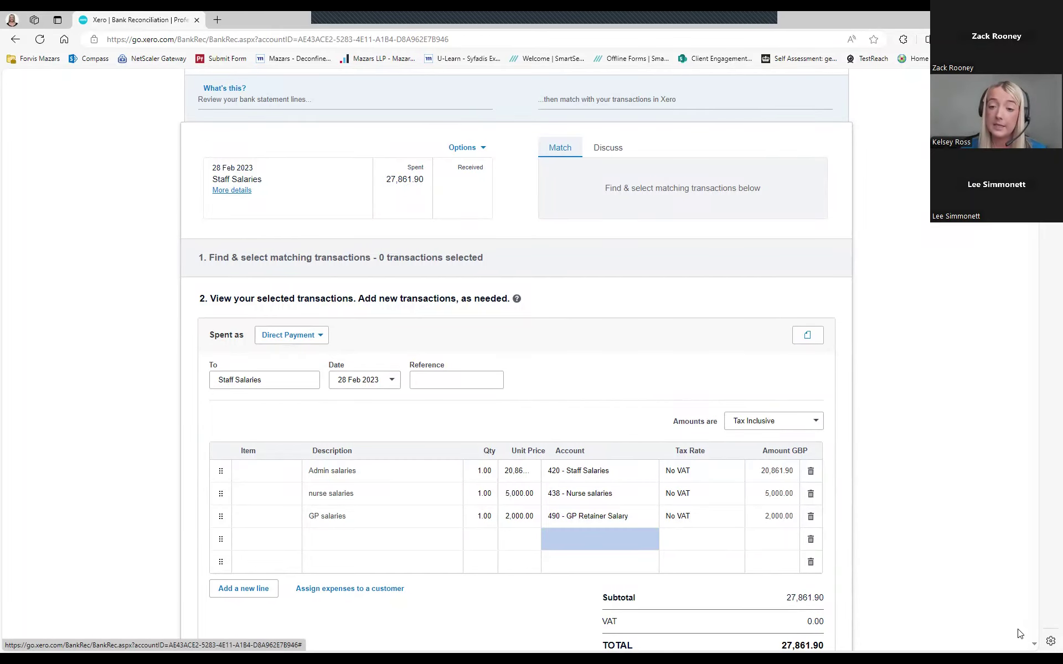
Save the split Staff Salaries transaction and reconcile it with the 28 Feb 2023 statement line.
scroll(694, 643, down, 2)
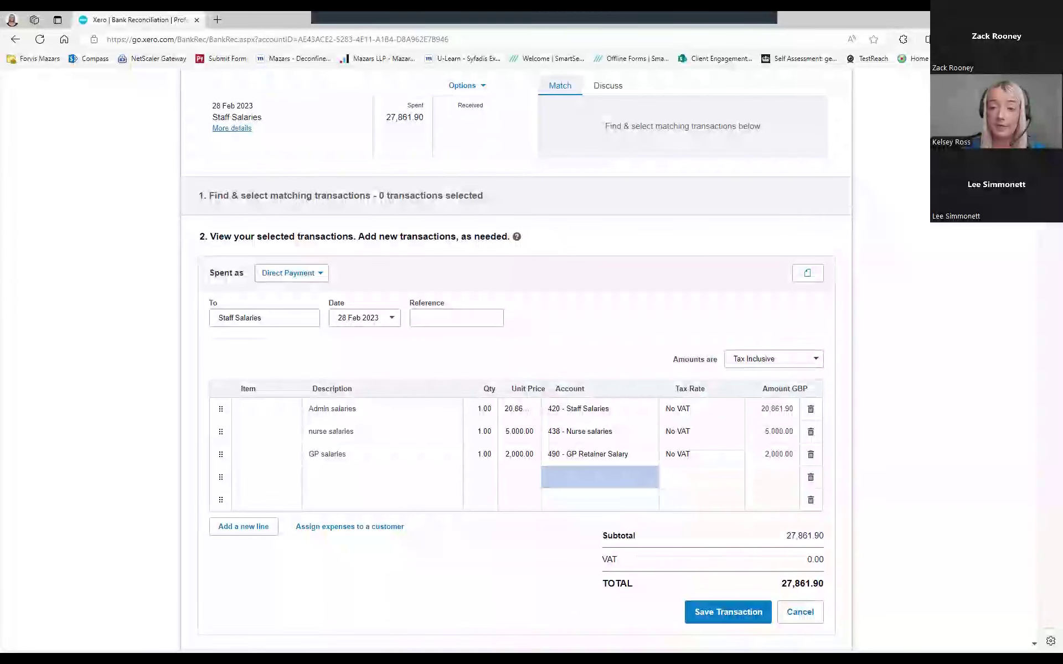
click(728, 612)
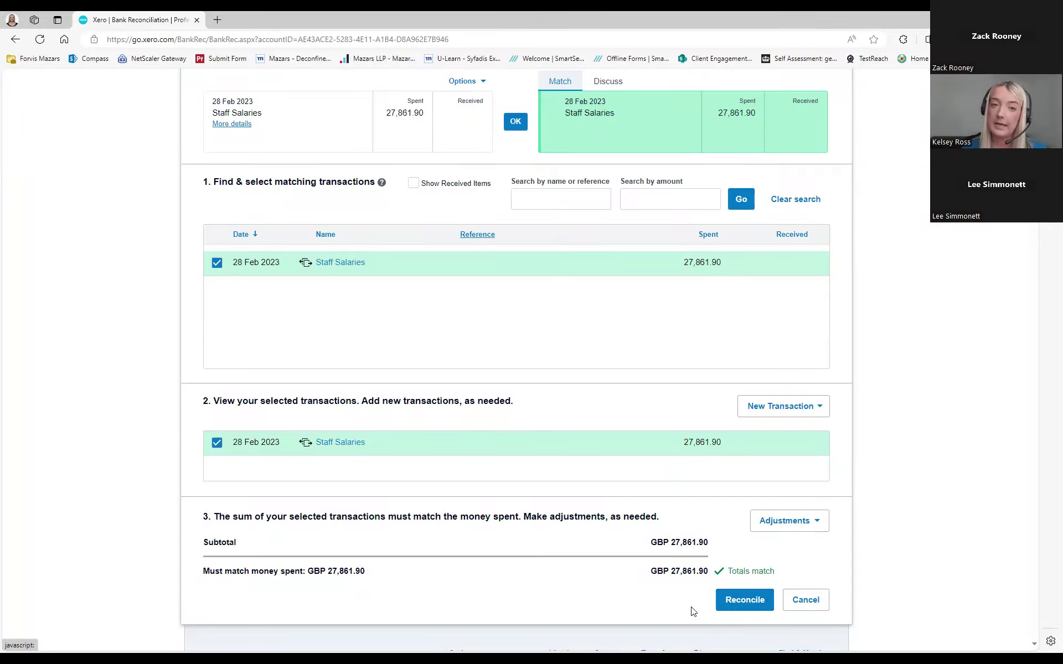
click(745, 599)
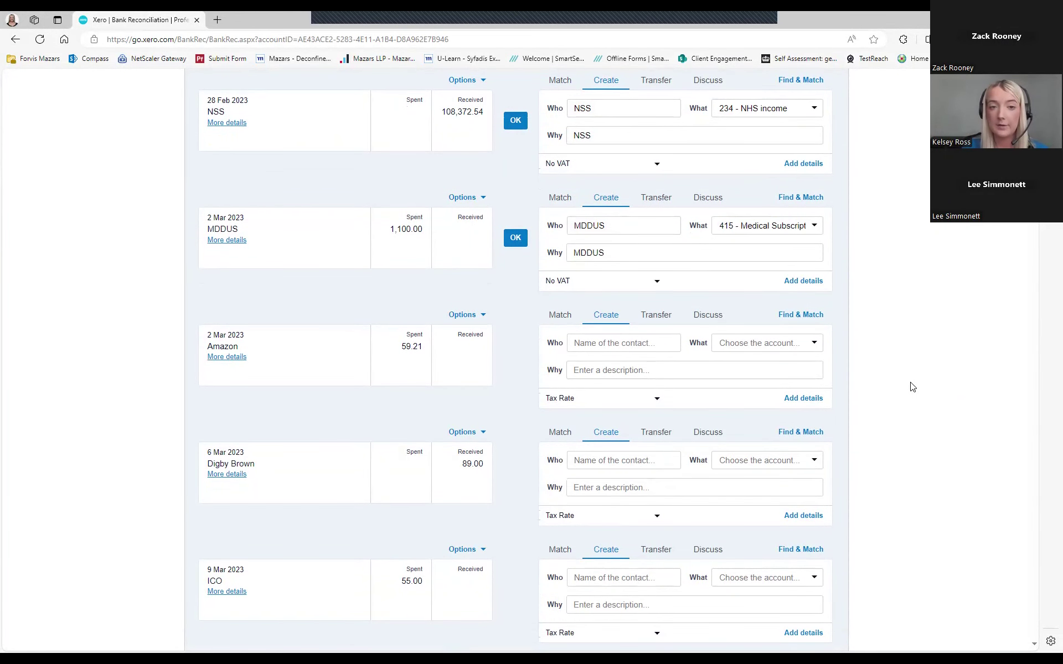
scroll(913, 387, up, 1)
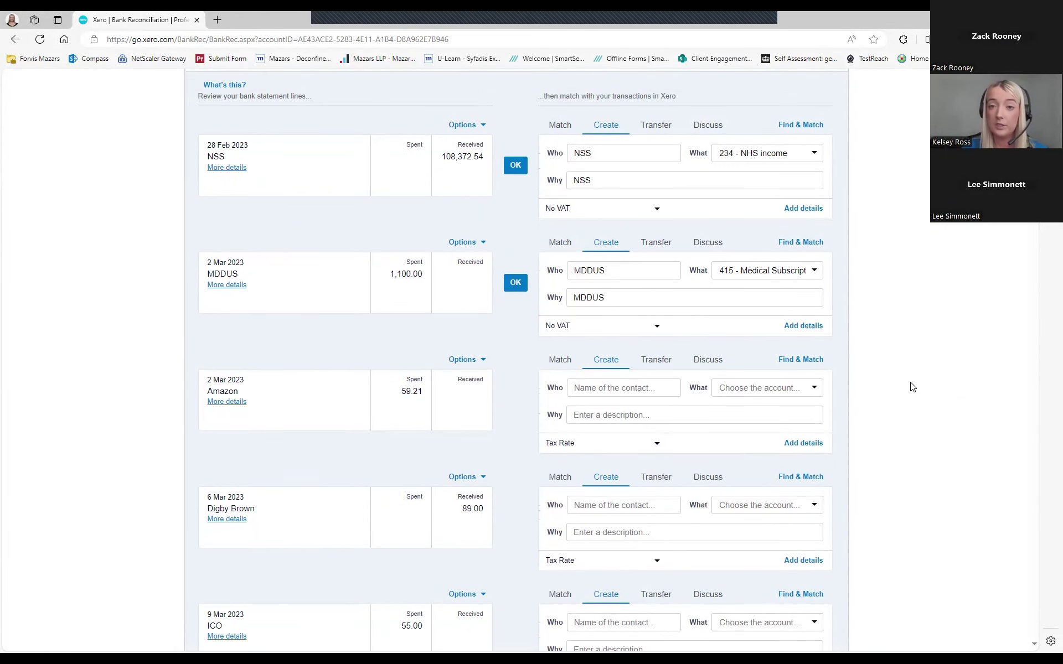
scroll(913, 387, up, 1)
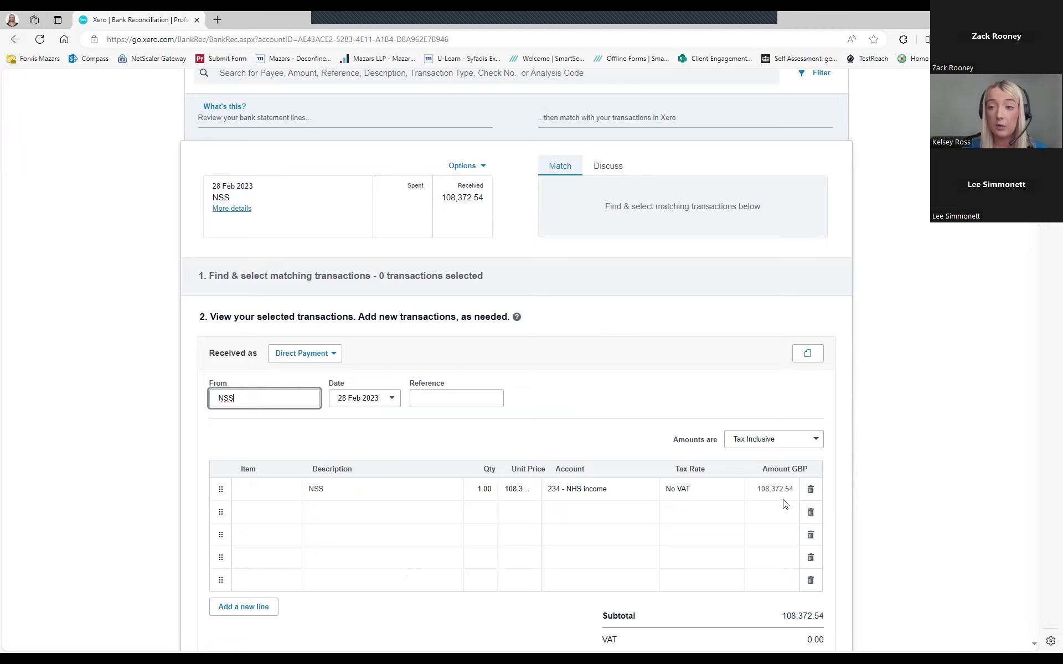
scroll(786, 505, down, 3)
click(795, 514)
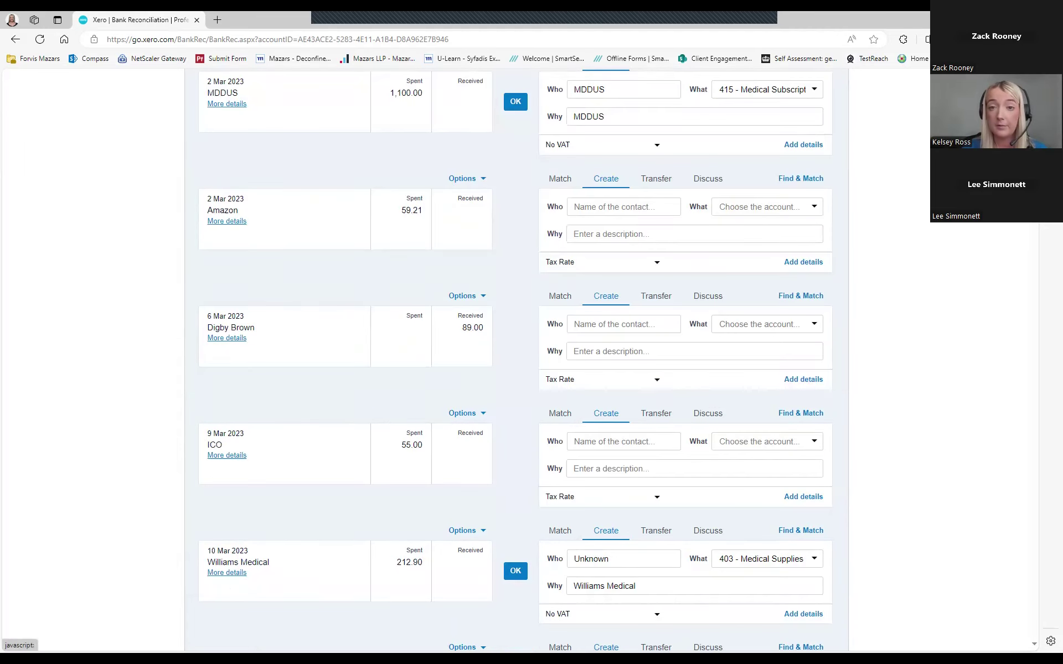
Open the full details of the 28 Feb 2023 NSS receipt and set its first line's description to Global sum.
scroll(657, 199, up, 4)
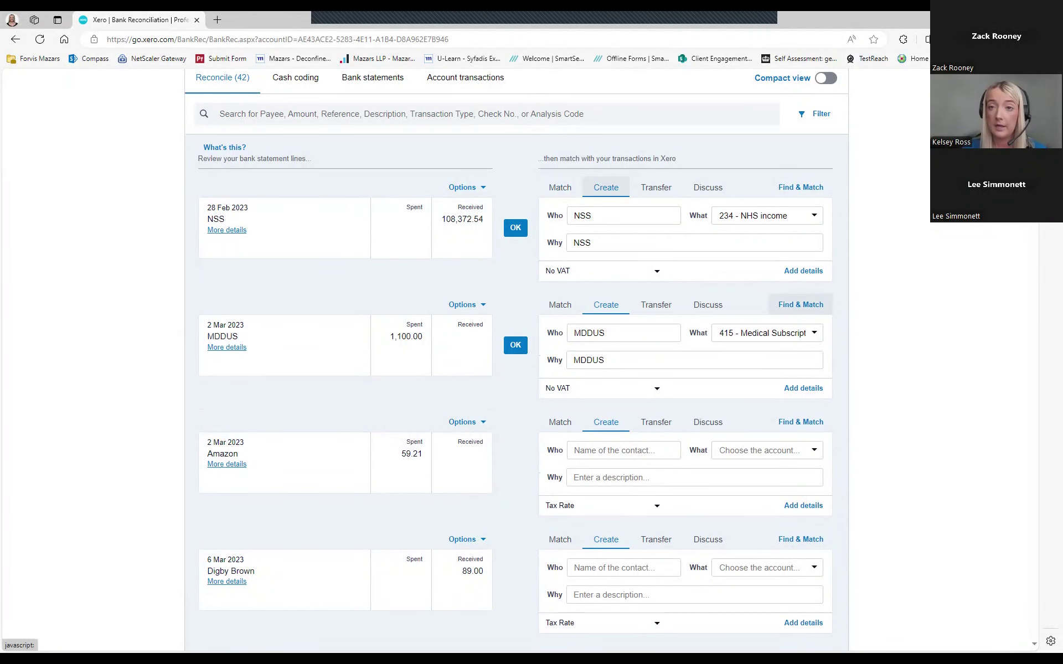
click(801, 187)
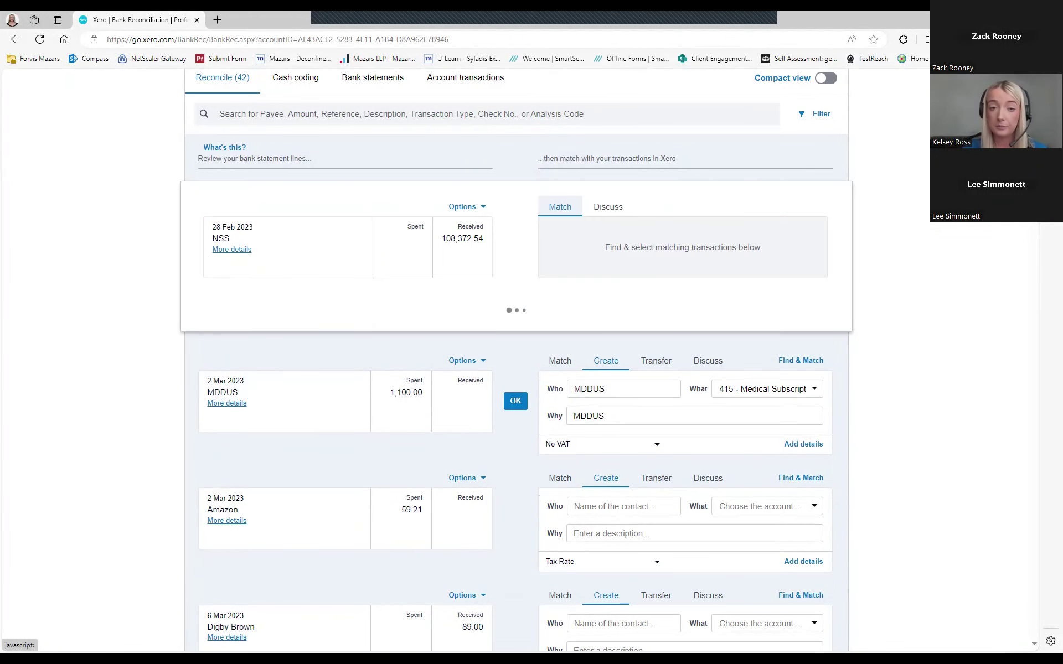
scroll(445, 365, down, 3)
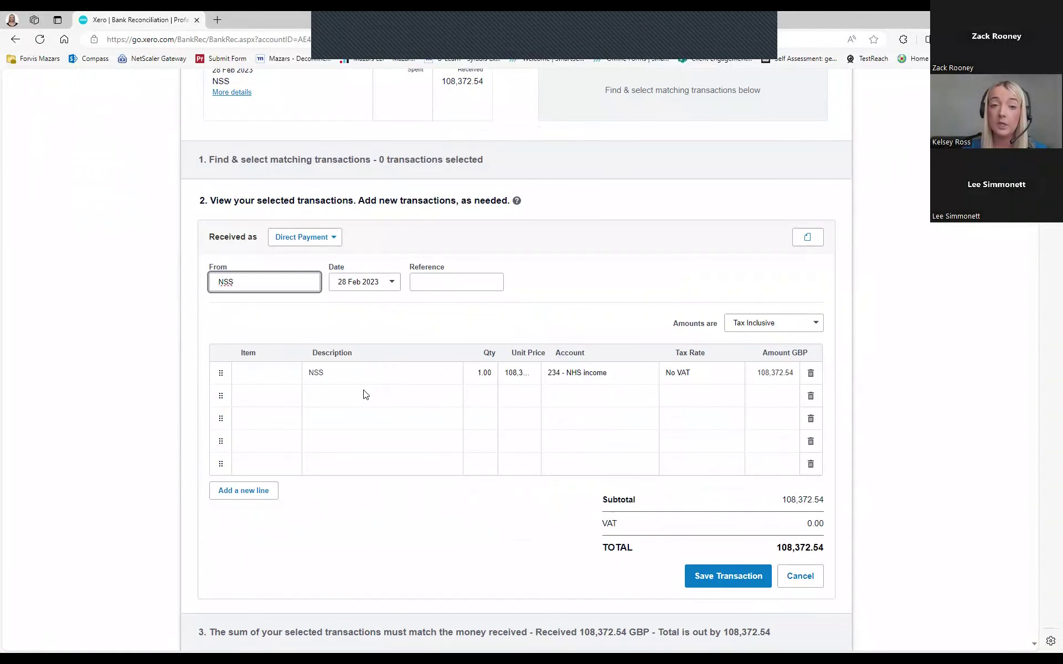
click(426, 368)
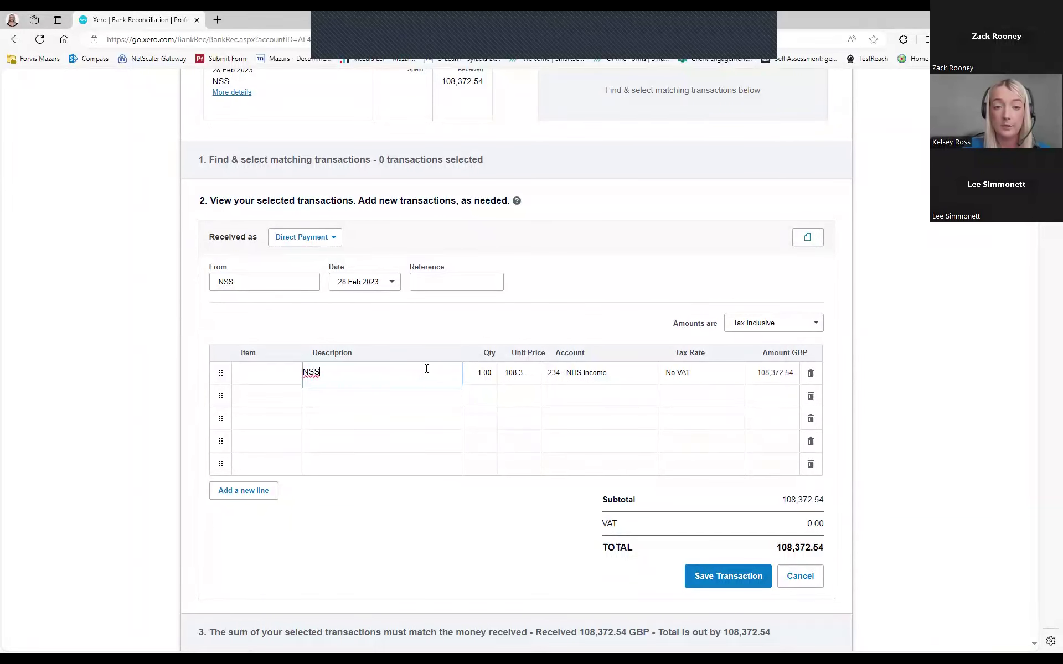
key(BackSpace)
key(BackSpace)
key(BackSpace)
text(Gloabl su)
key(BackSpace)
key(BackSpace)
key(BackSpace)
key(BackSpace)
key(BackSpace)
key(BackSpace)
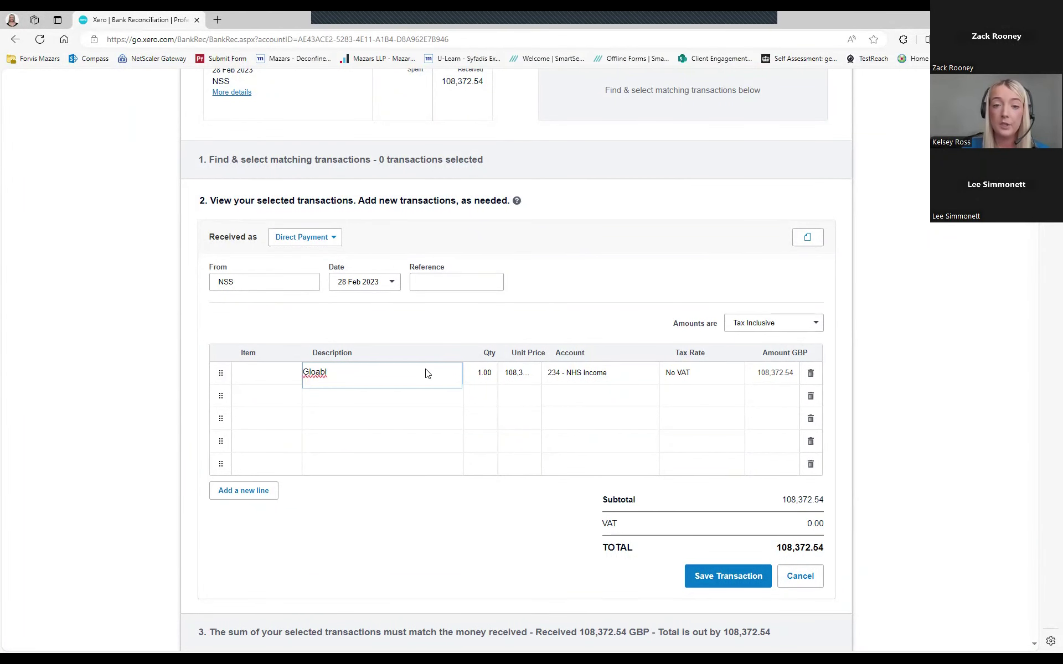
text(bal sum)
Try a quantity of 2 on the Global sum line and set it back to 1.
click(491, 377)
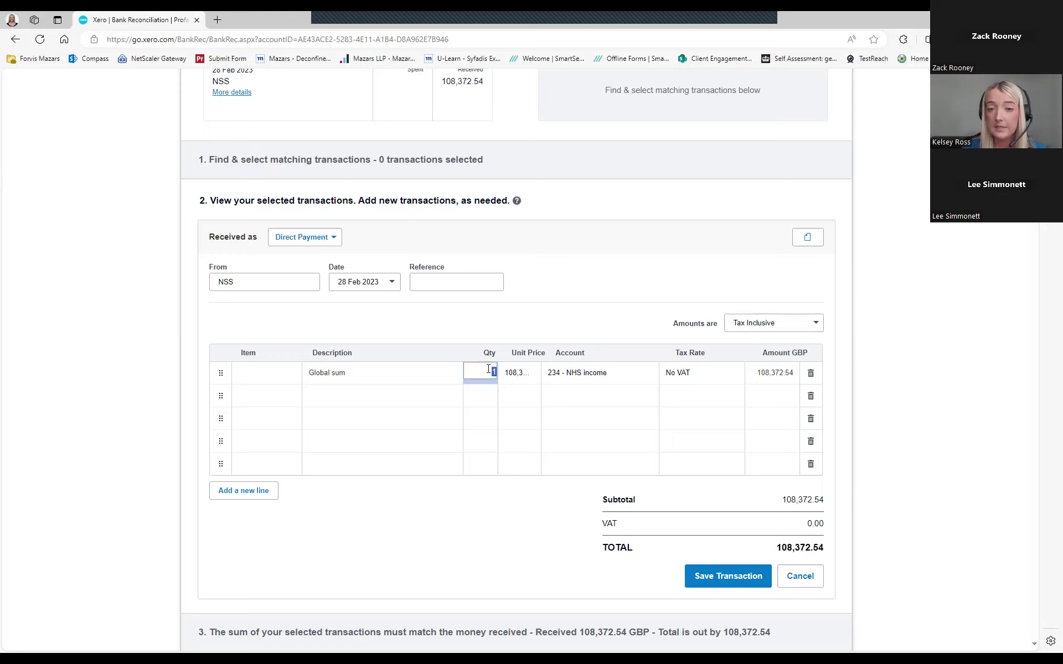
click(527, 380)
text(2)
key(Tab)
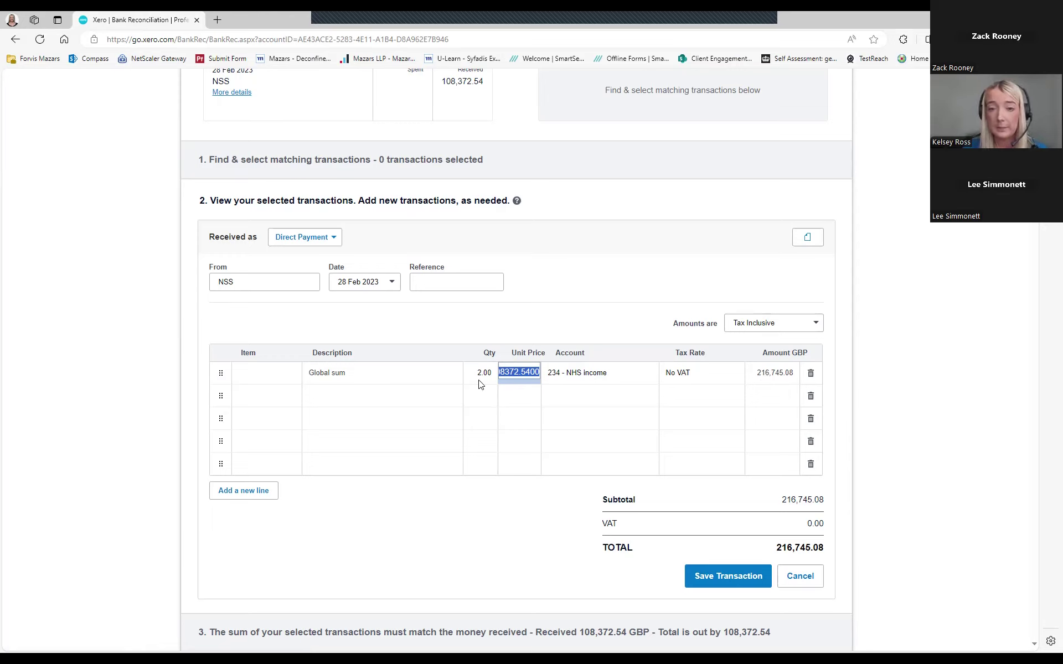
key(shift+Tab)
text(1)
key(Tab)
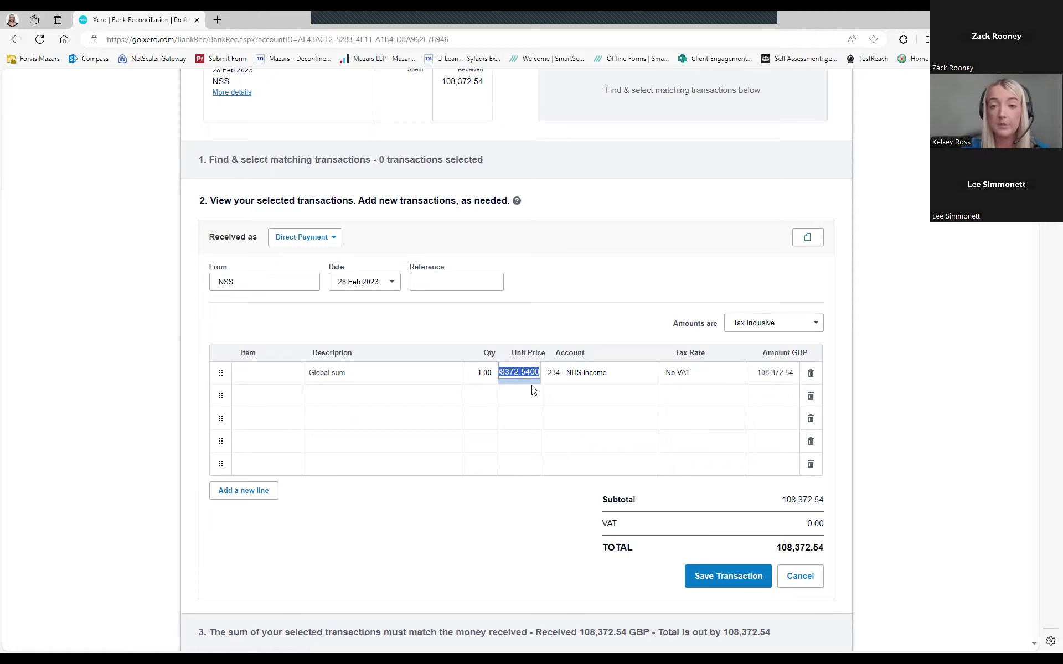
Set the Global sum line's unit price to 90000 and search the accounts for Global Sum.
text(9000)
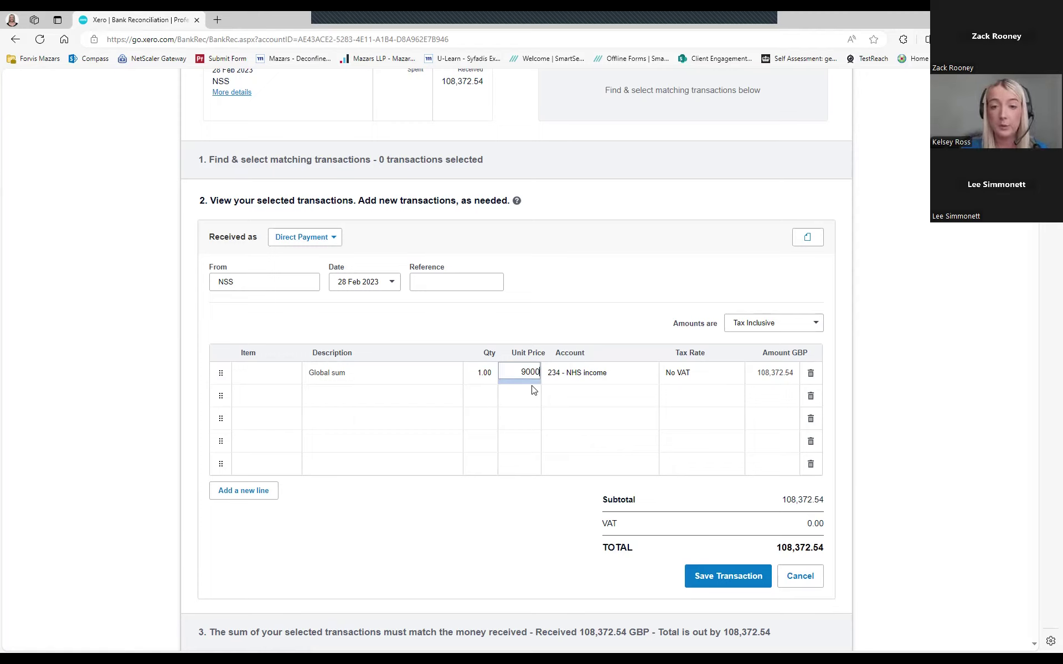
text(0)
key(Tab)
text(gloab)
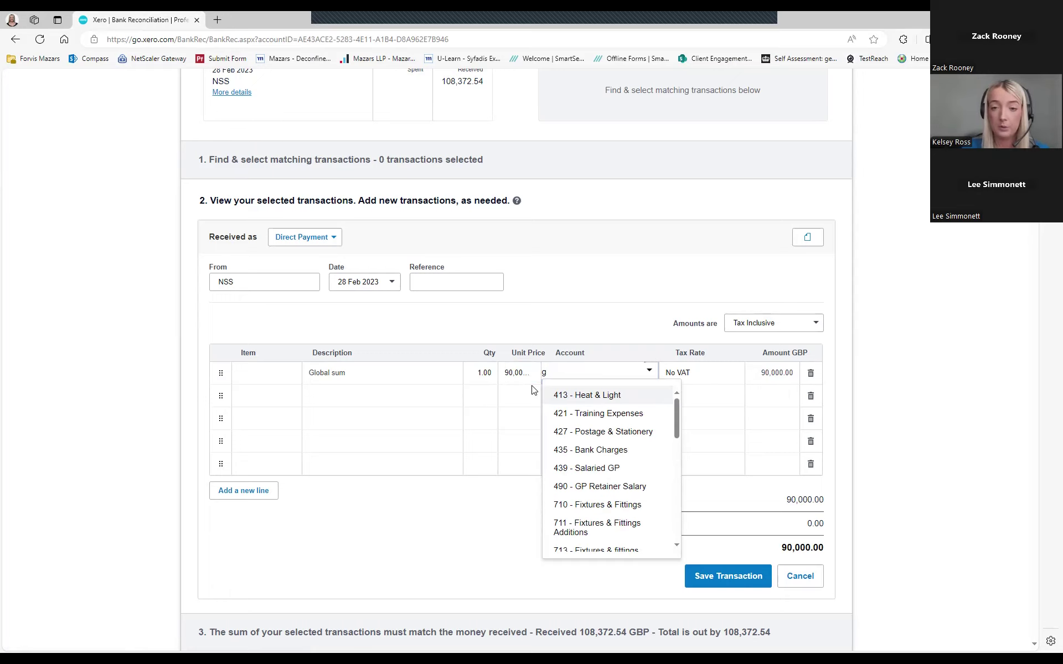
key(BackSpace)
key(BackSpace)
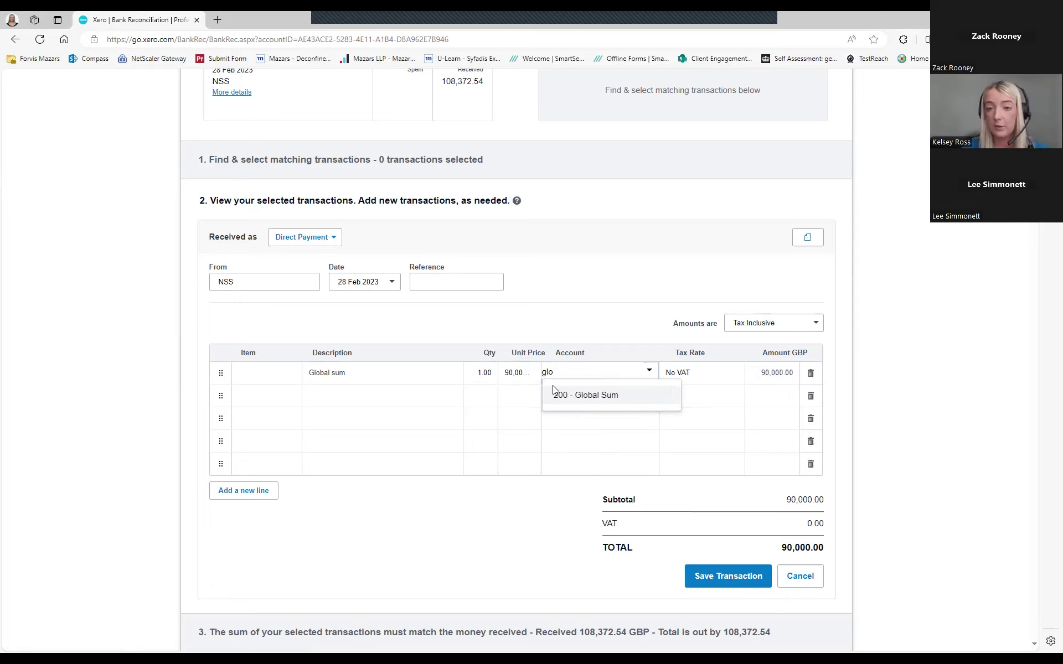
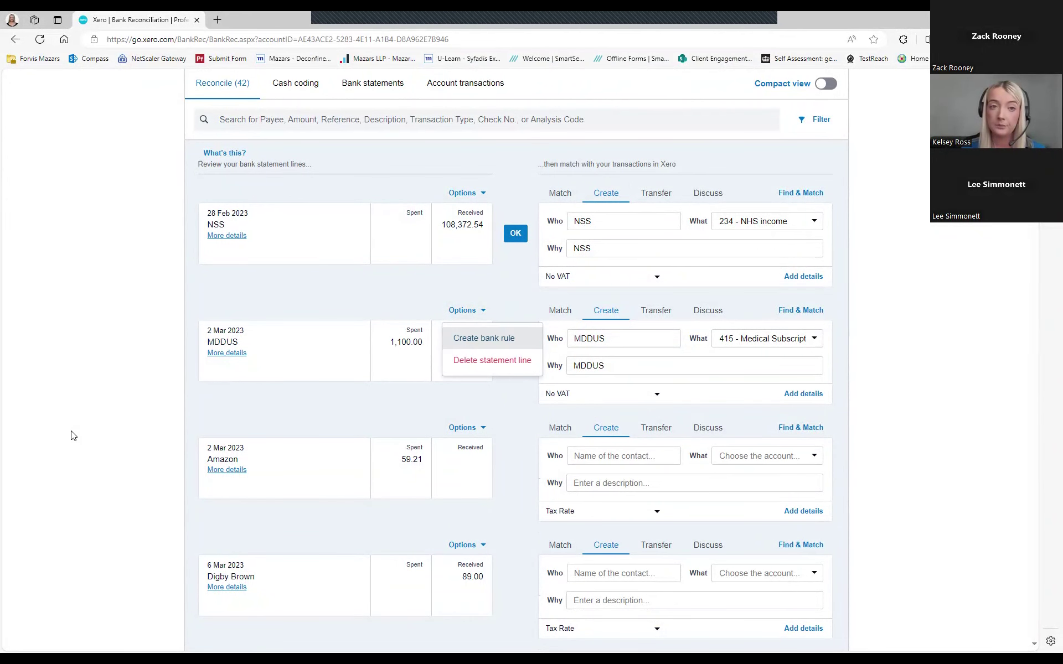
Start a new bank rule from the 2 Mar 2023 MDDUS statement line.
key(Return)
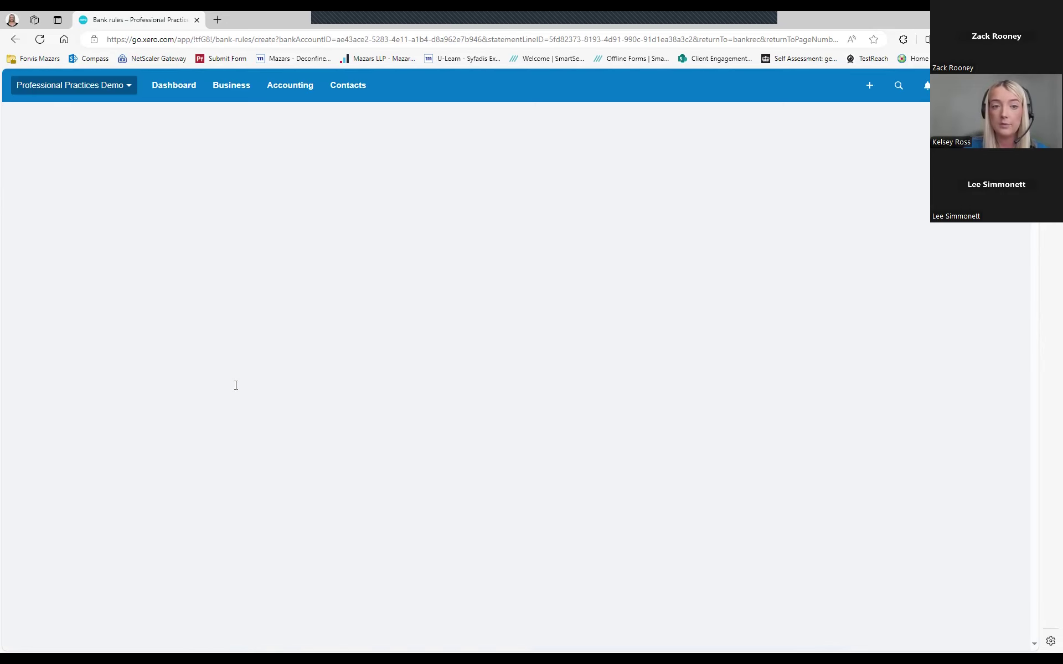
scroll(236, 390, down, 1)
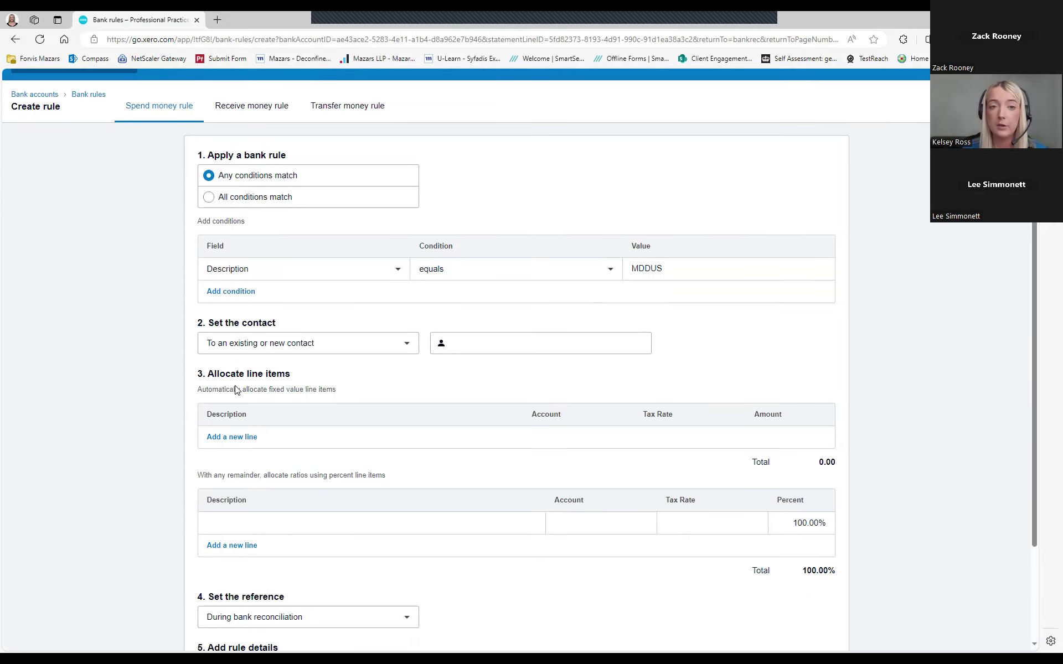
scroll(235, 389, down, 1)
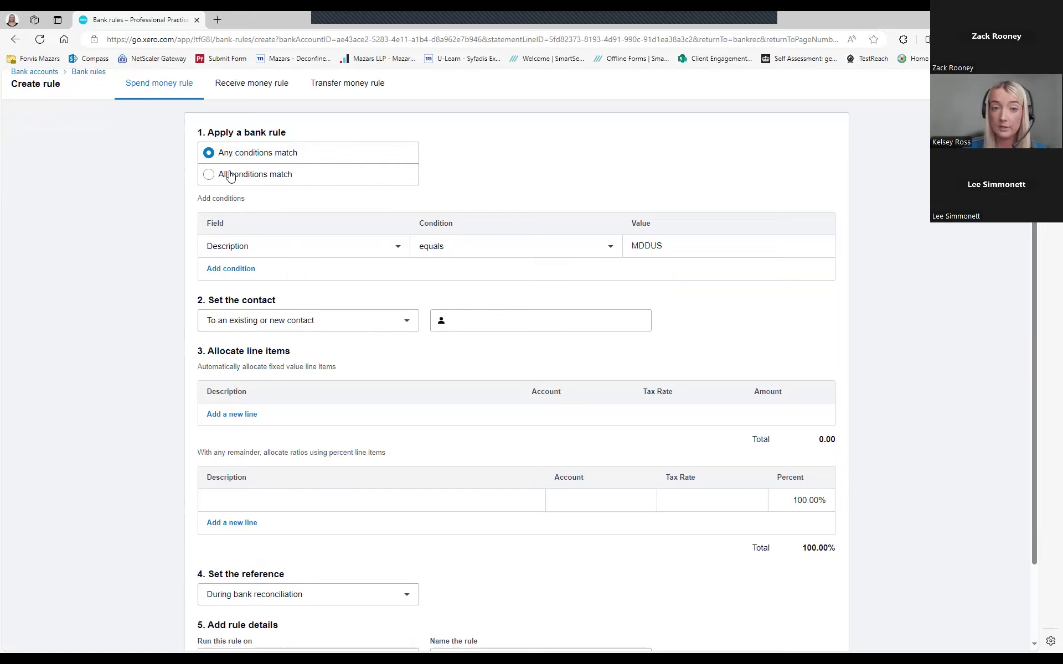
Make the spend money rule apply when all conditions match, with the description condition set to contains MDDUS.
click(363, 176)
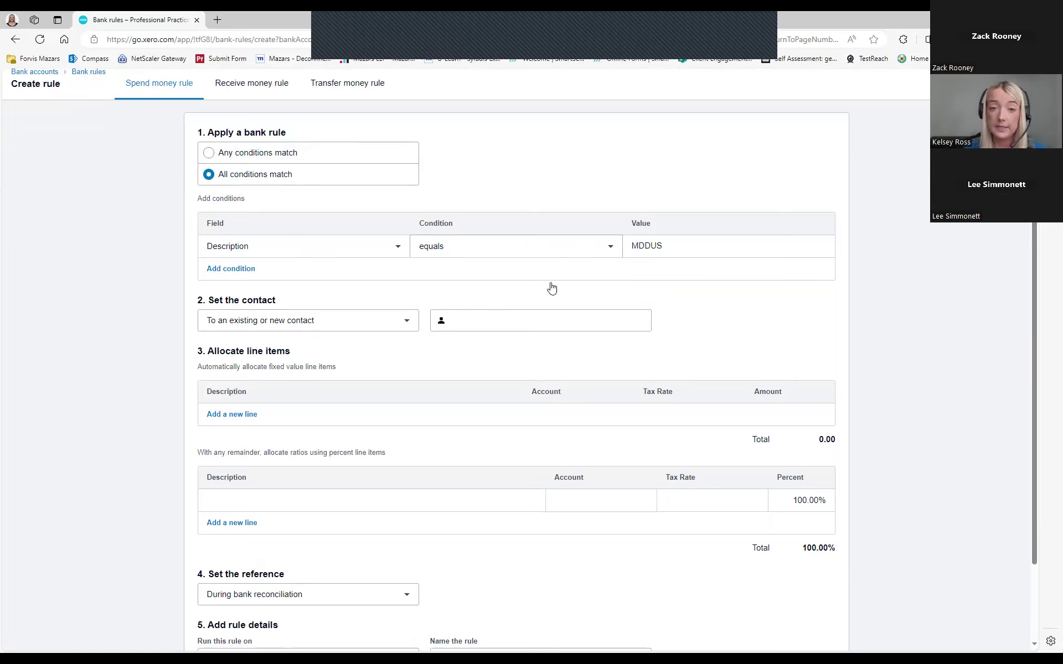
key(Down)
key(Return)
click(691, 247)
double_click(691, 247)
click(691, 248)
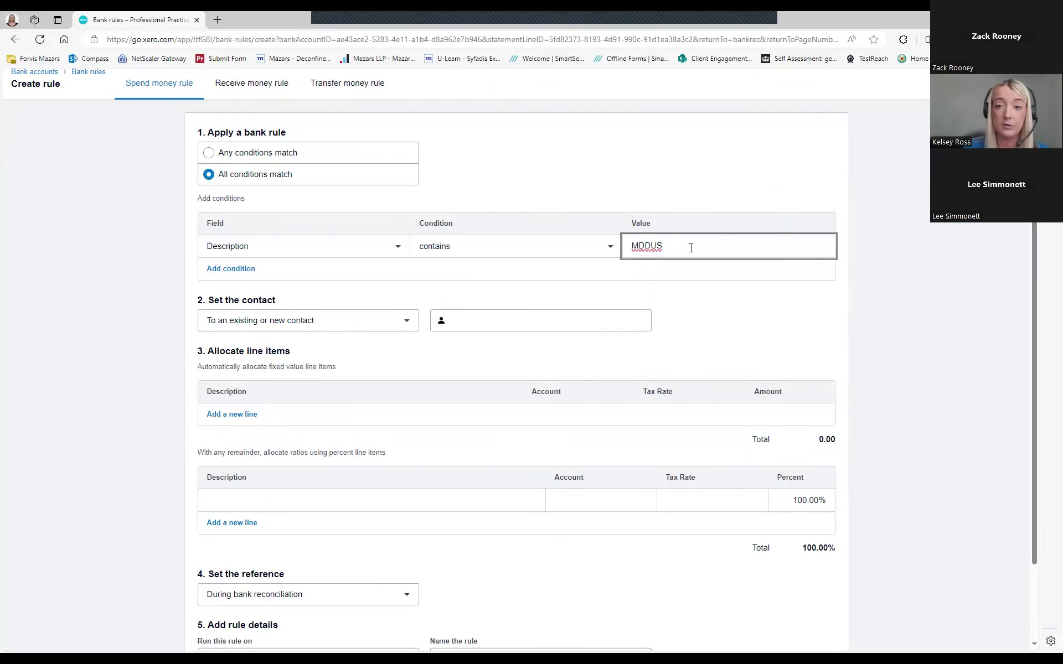
Try adding a number after MDDUS in the description condition's value and remove it again.
text(757454)
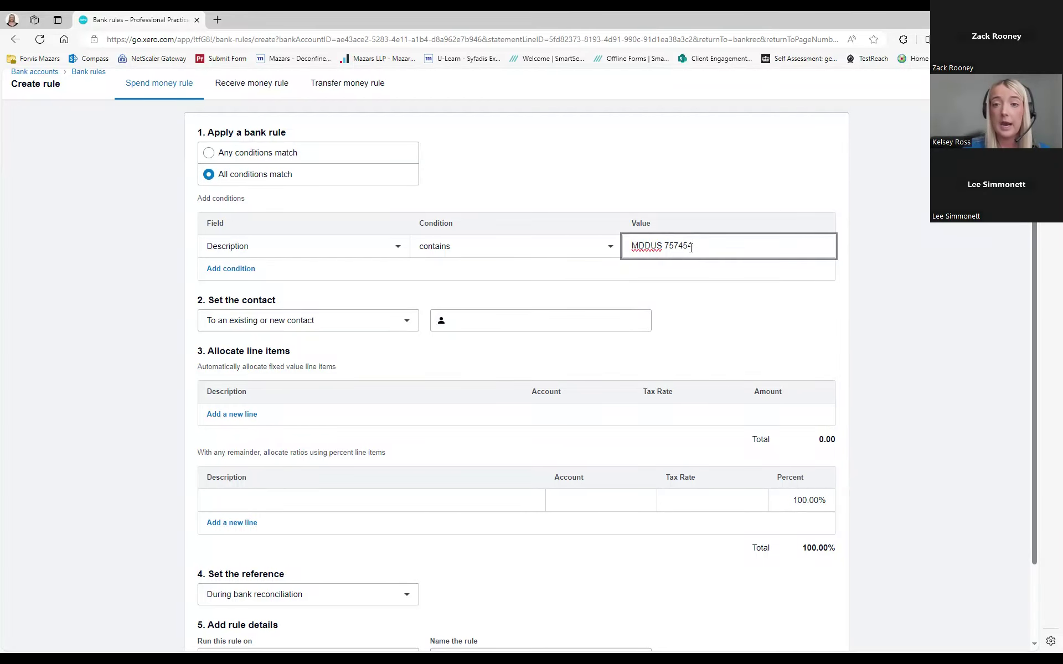
key(BackSpace)
key(BackSpace)
key(BackSpace)
key(BackSpace)
key(BackSpace)
key(BackSpace)
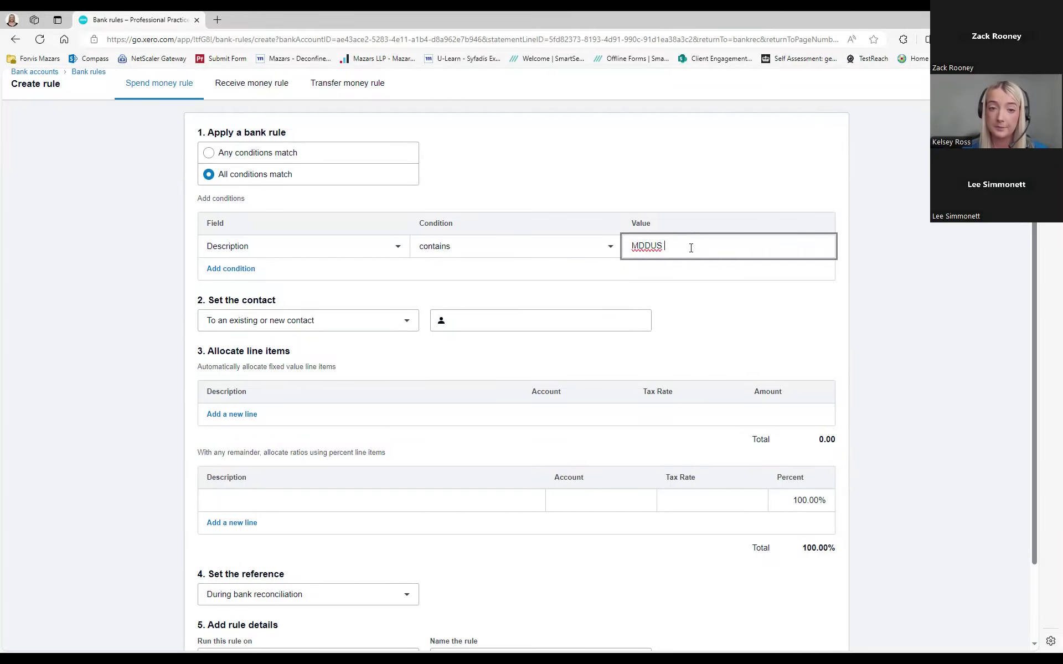
Set the bank rule's contact to MDDUS as an existing or new contact.
click(573, 318)
text(MDDUS)
key(Return)
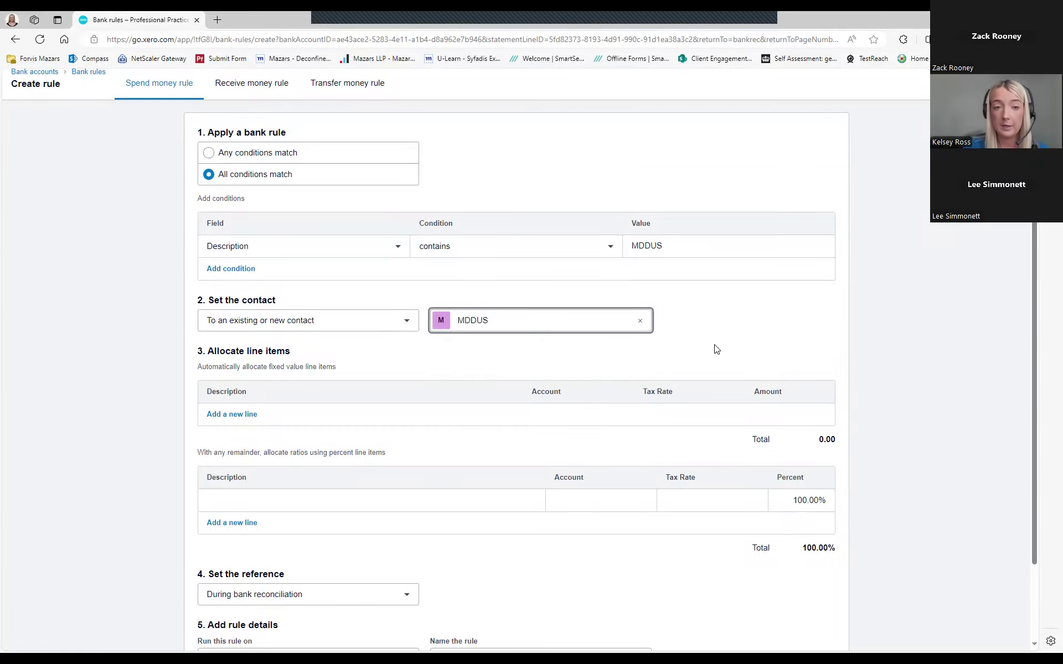
click(716, 349)
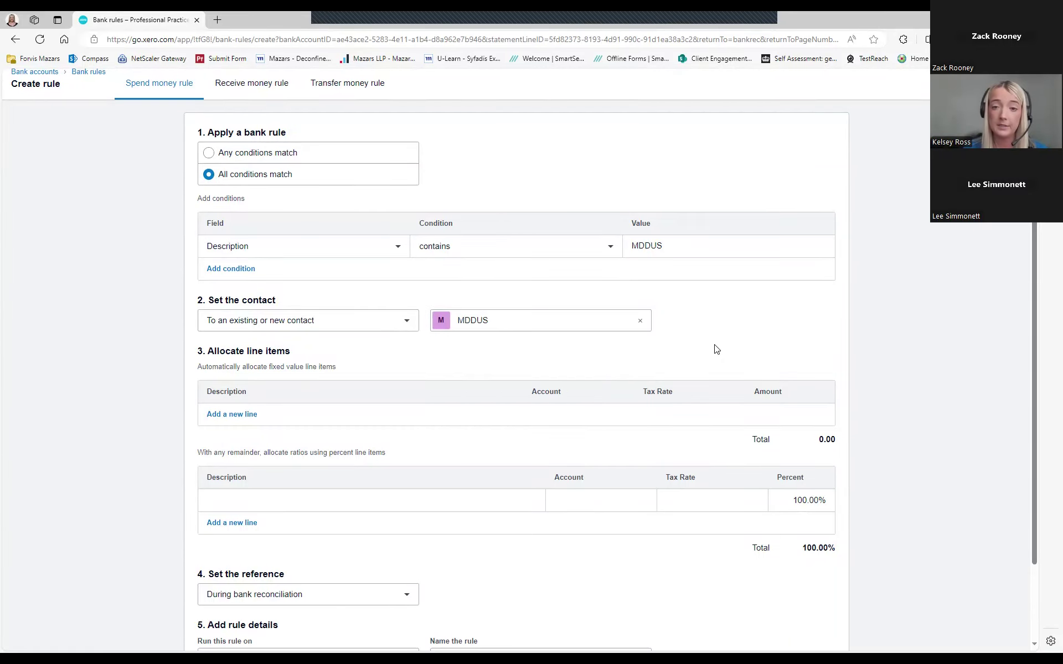
Allocate the 100% line with the description MDDUS to account 415 - Medical Subscriptions.
scroll(385, 384, down, 2)
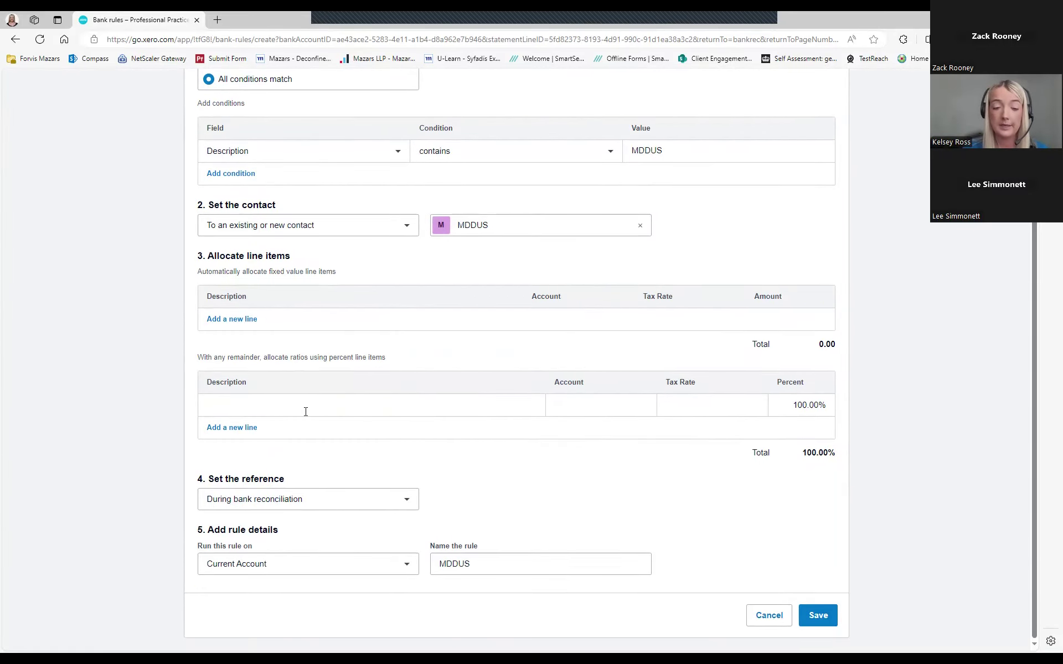
click(306, 412)
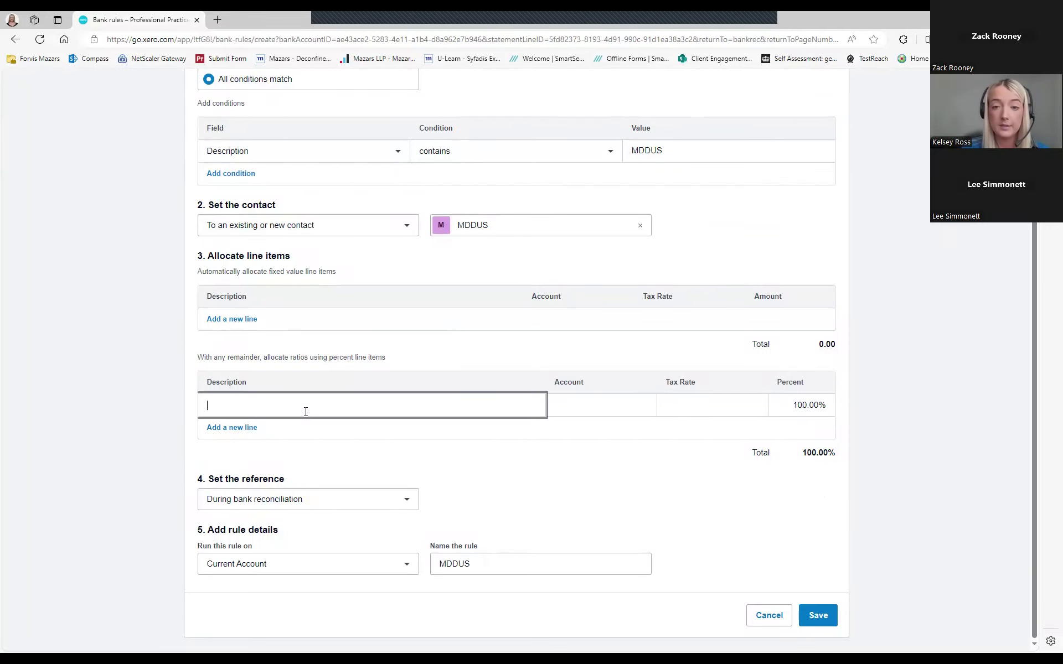
text(MDDUS)
key(Tab)
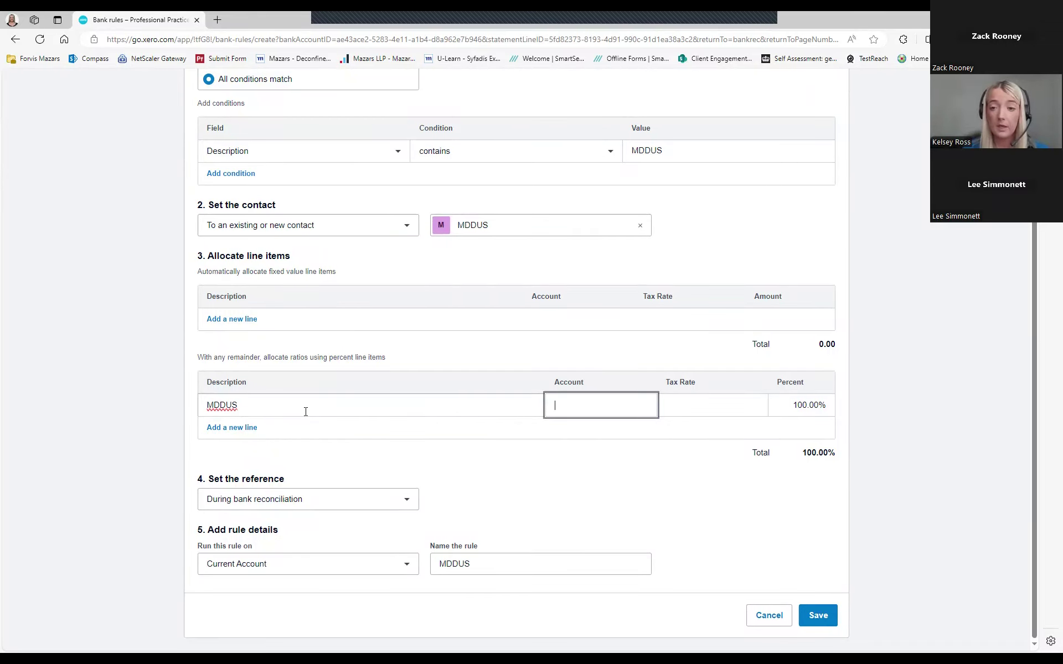
text(ME)
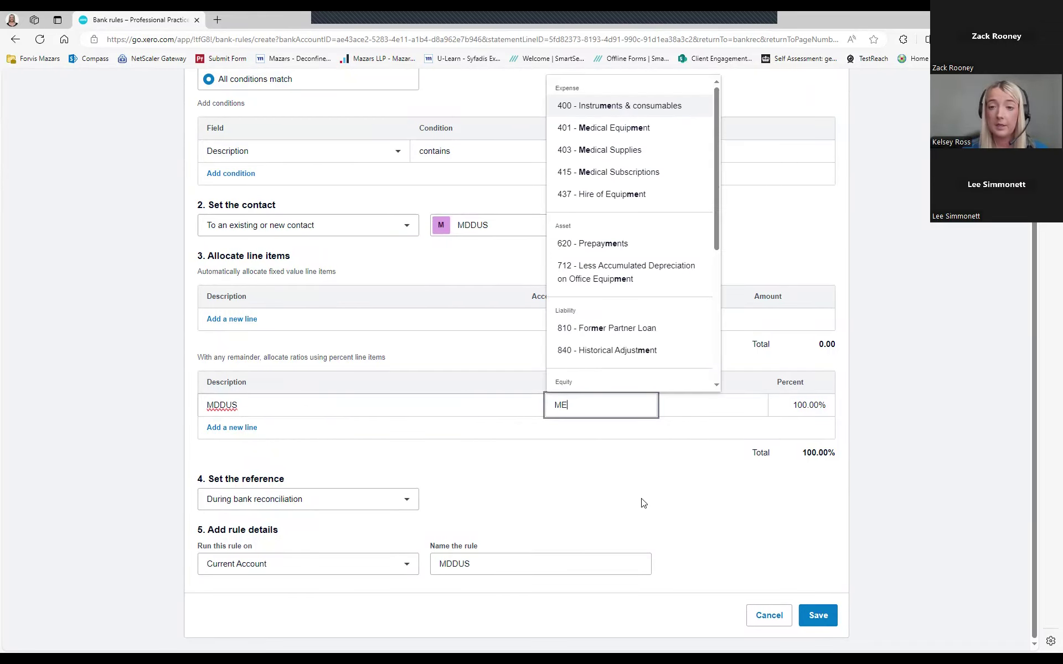
text(D)
key(Down)
key(Down)
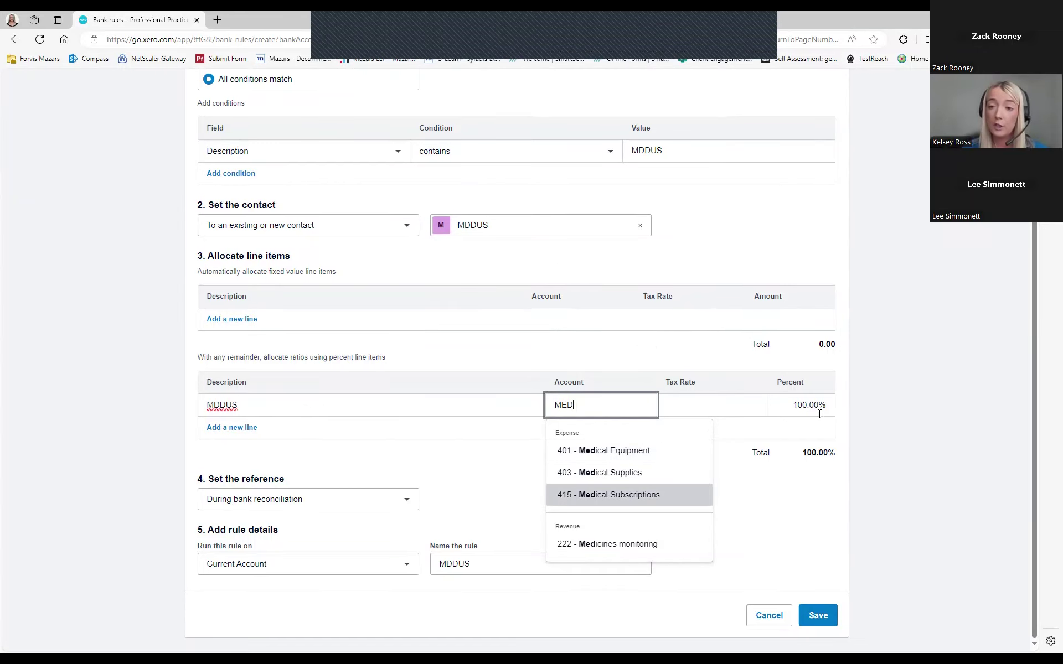
key(Return)
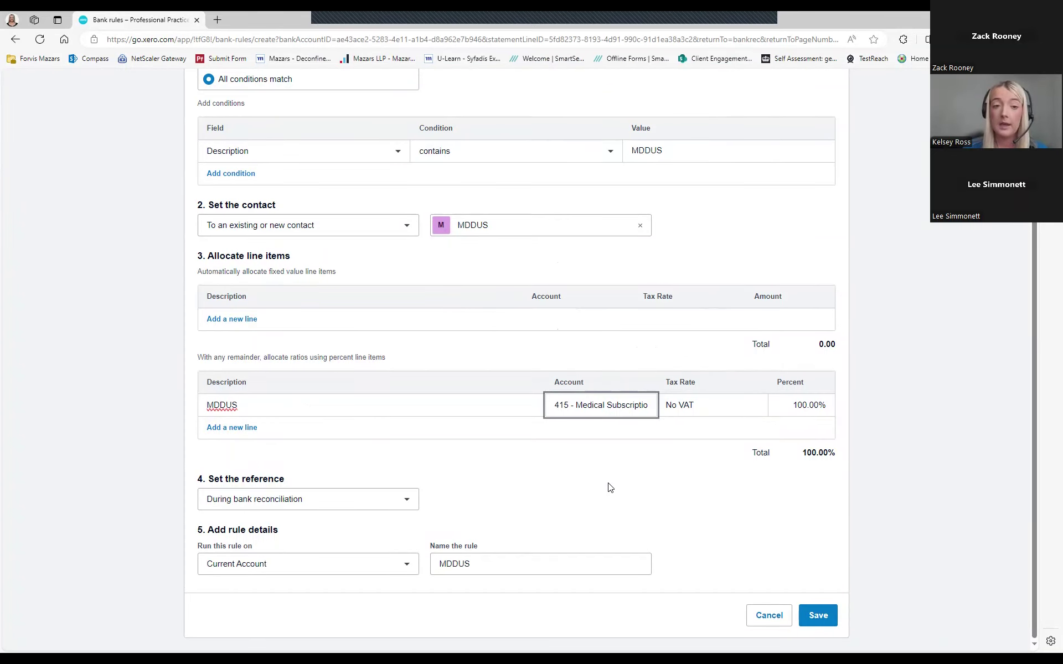
Check the bank account choices, keep the rule on Current Account under the name MDDUS, and save it.
click(556, 495)
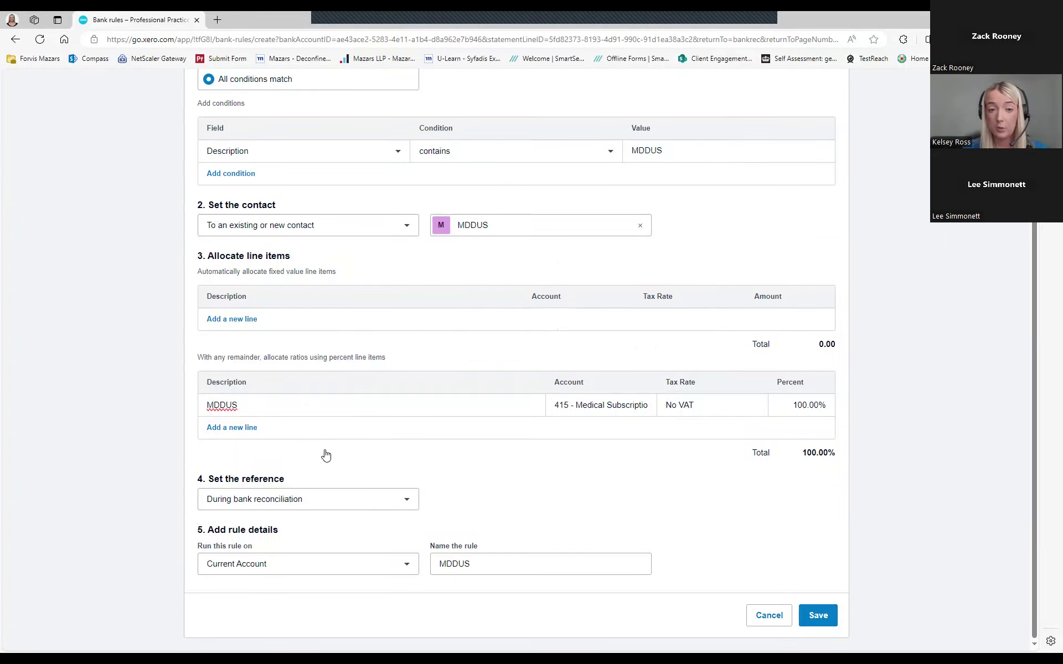
click(319, 560)
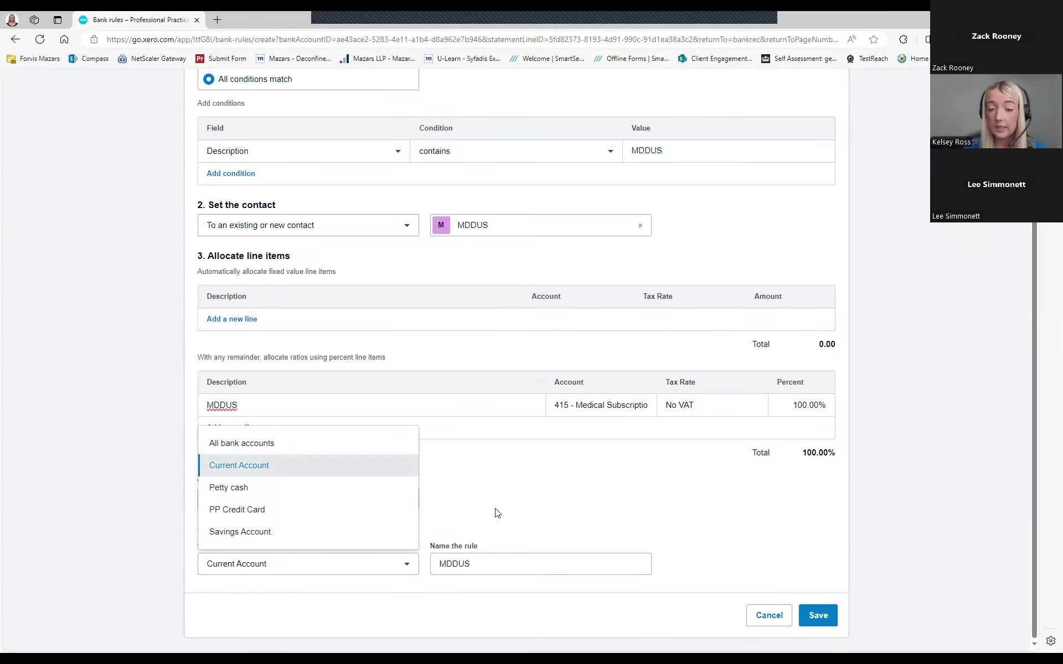
click(479, 569)
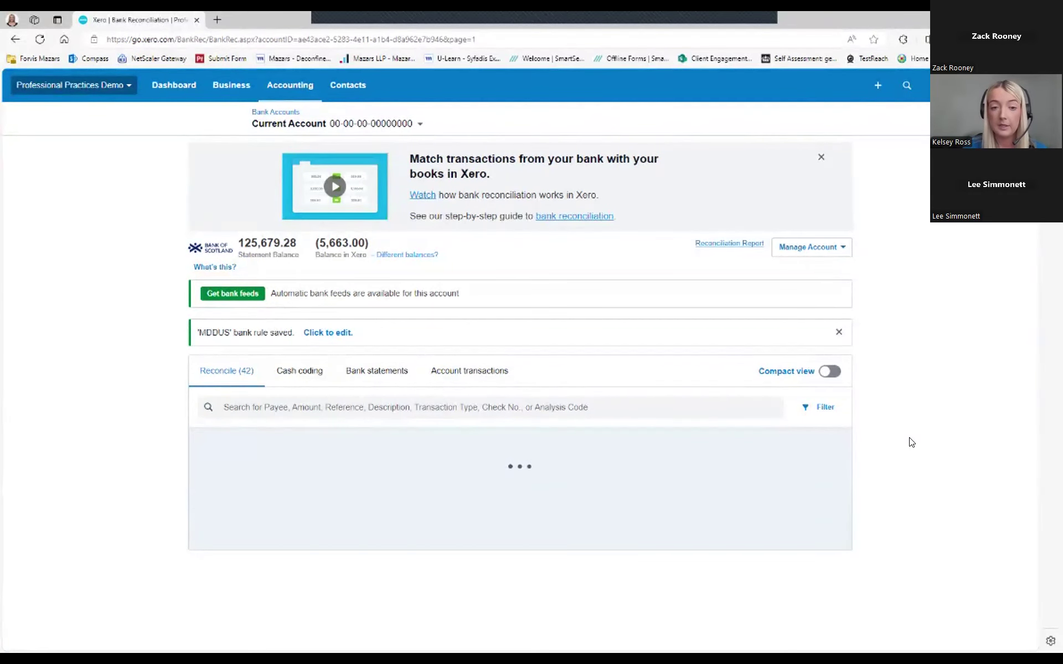
Check the 2 Mar 2023 MDDUS statement line's details and reconcile it with the MDDUS rule.
scroll(913, 439, down, 2)
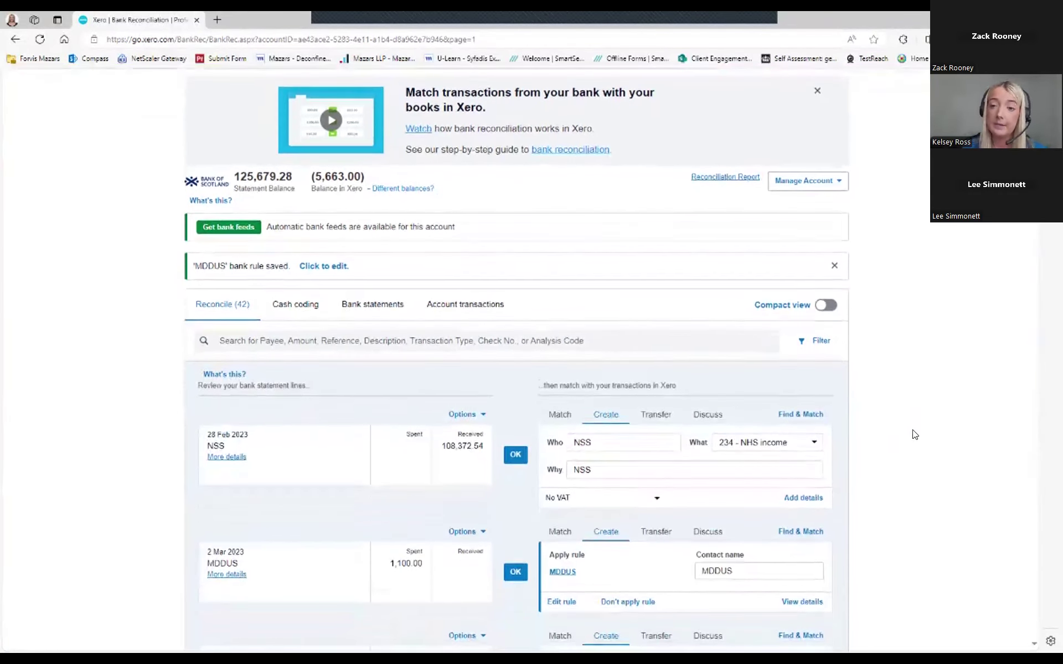
scroll(915, 435, down, 5)
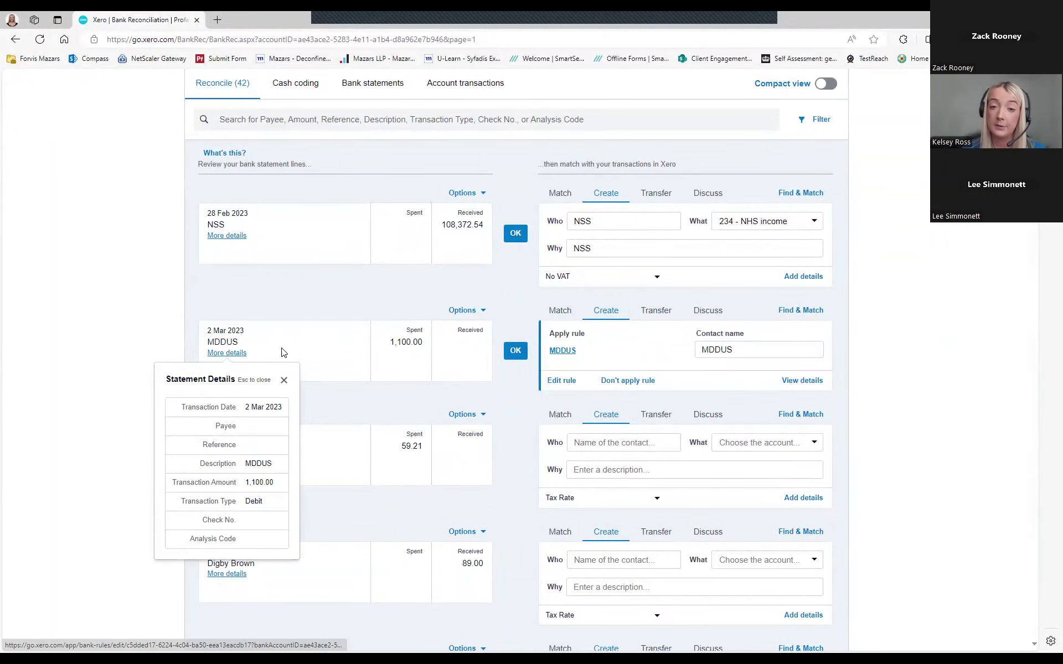
click(284, 381)
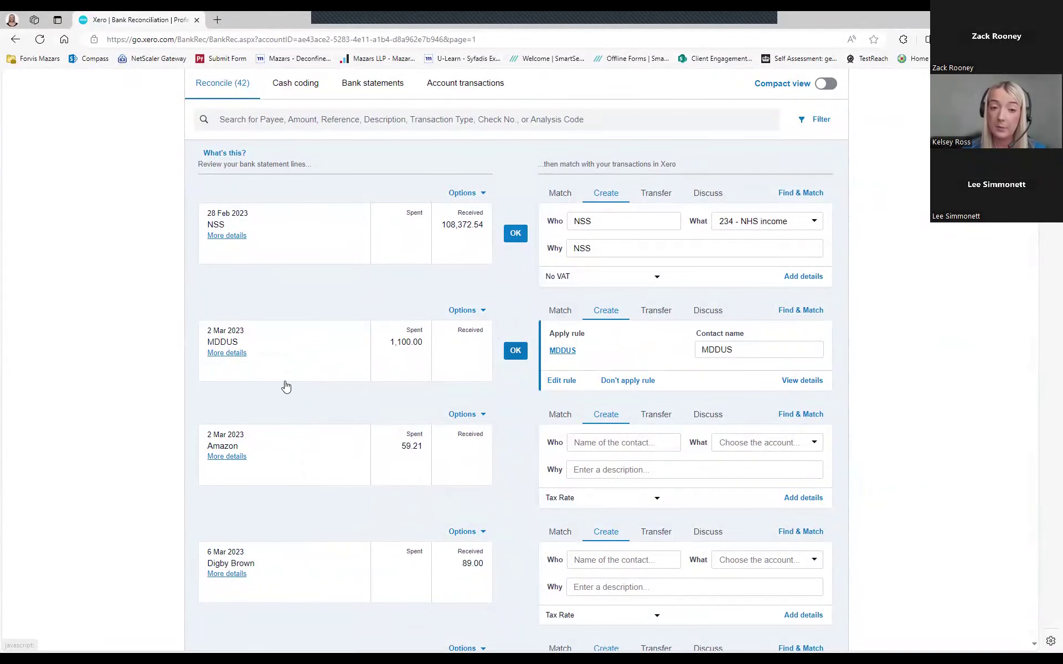
click(515, 357)
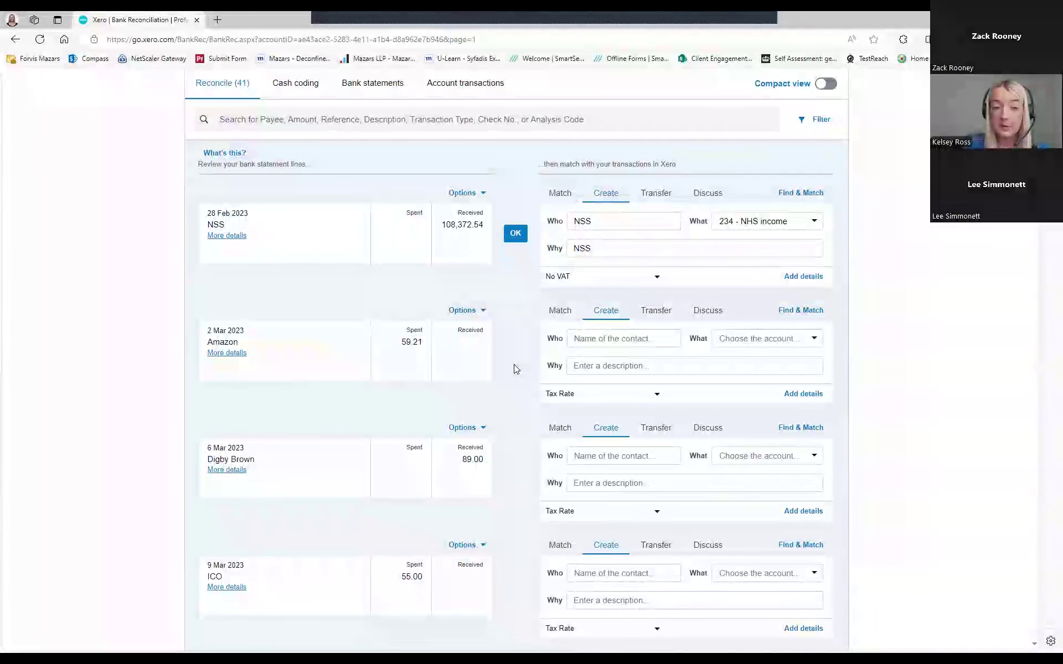
Find the 6 Mar 2023 Digby Brown receipt and open its list of transactions to match.
scroll(514, 369, down, 4)
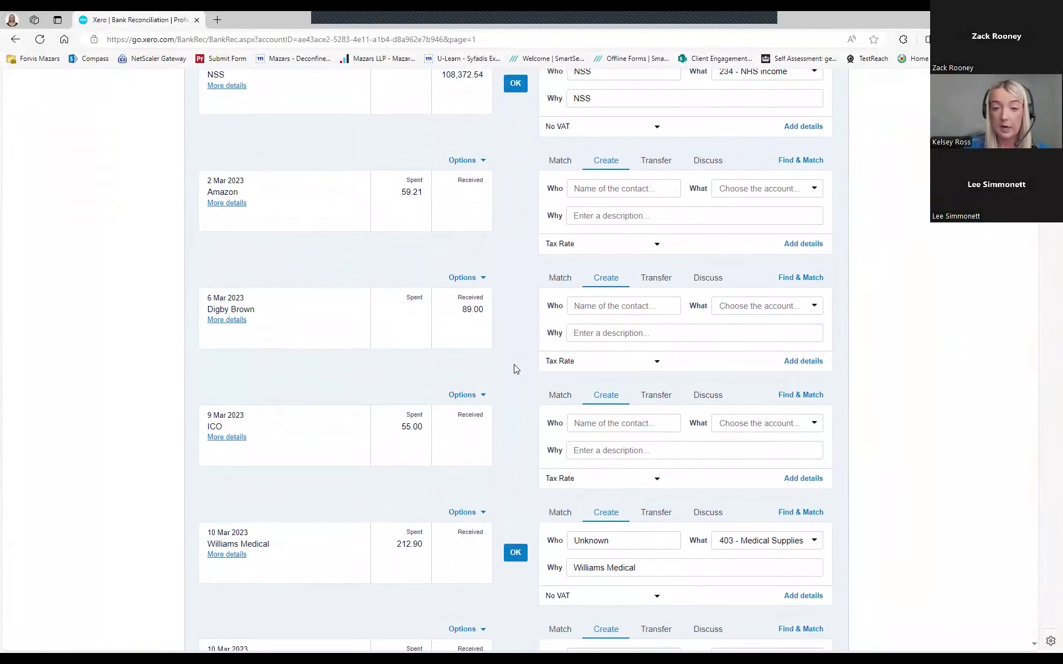
scroll(515, 370, down, 8)
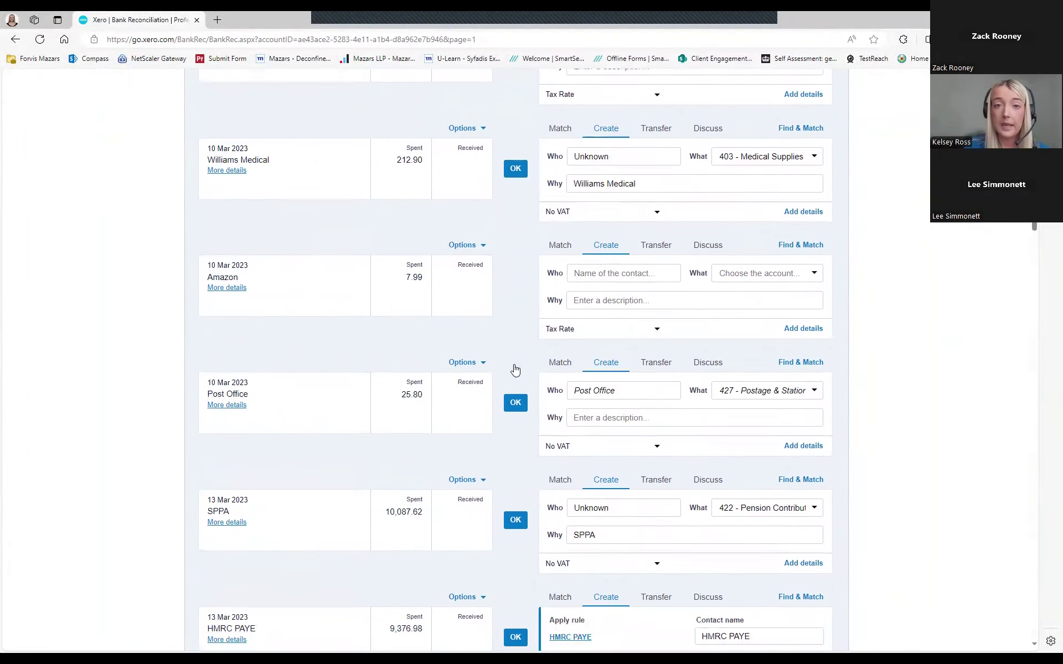
scroll(515, 368, up, 5)
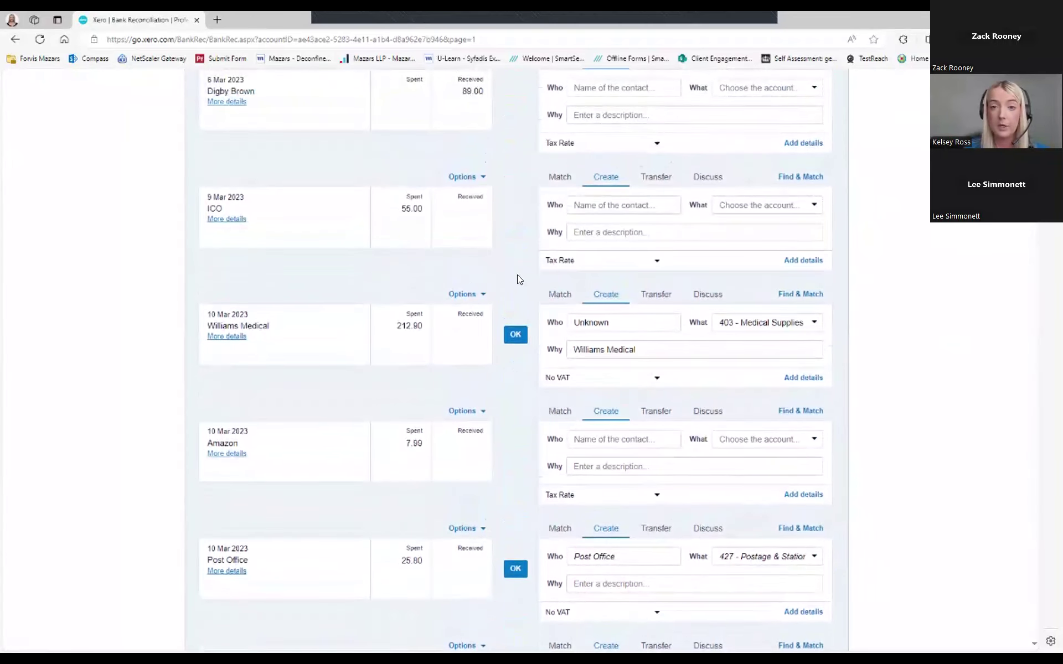
scroll(513, 313, up, 3)
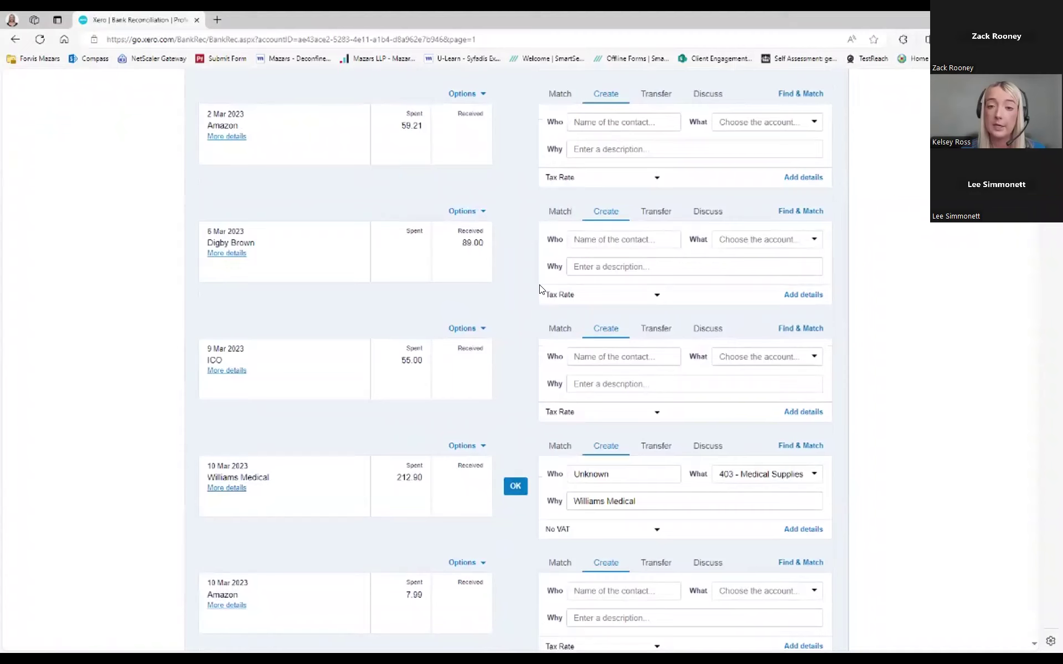
scroll(541, 289, up, 1)
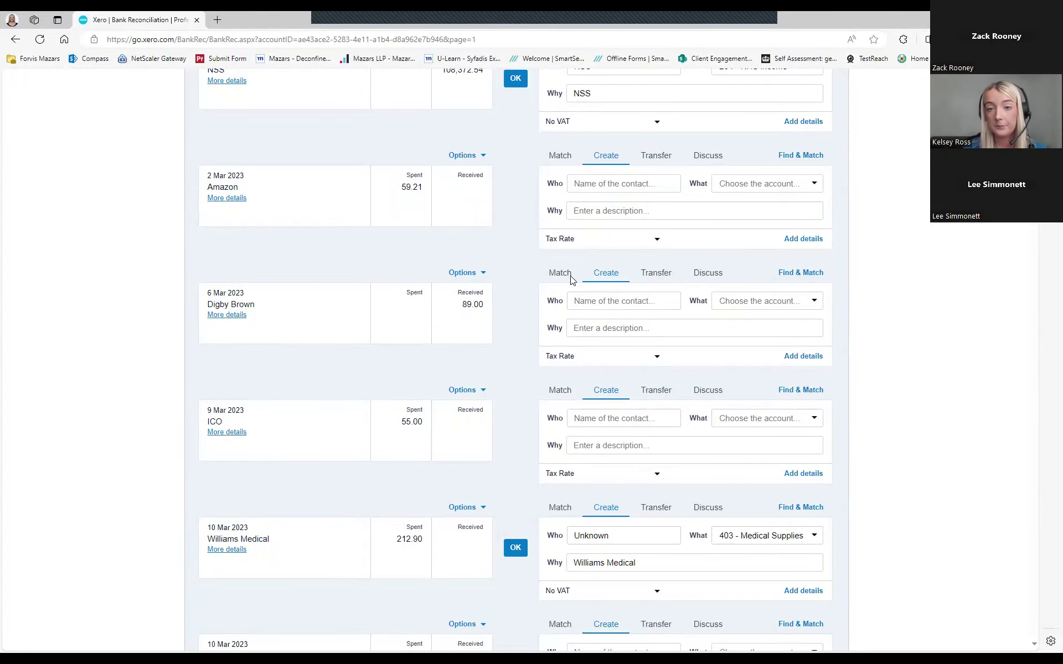
click(560, 273)
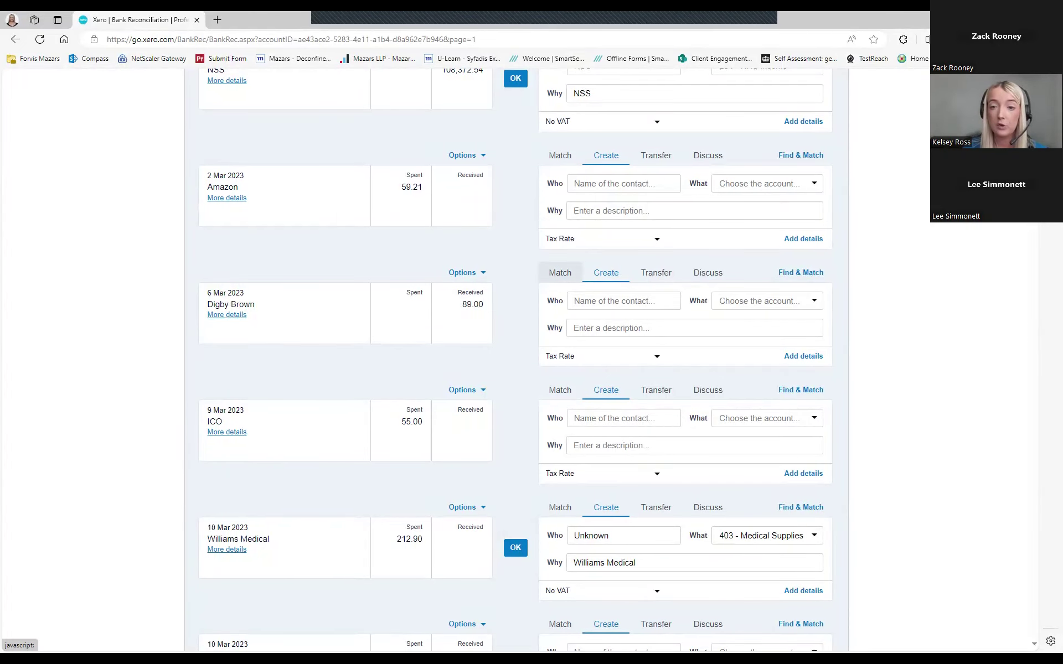
scroll(486, 450, down, 2)
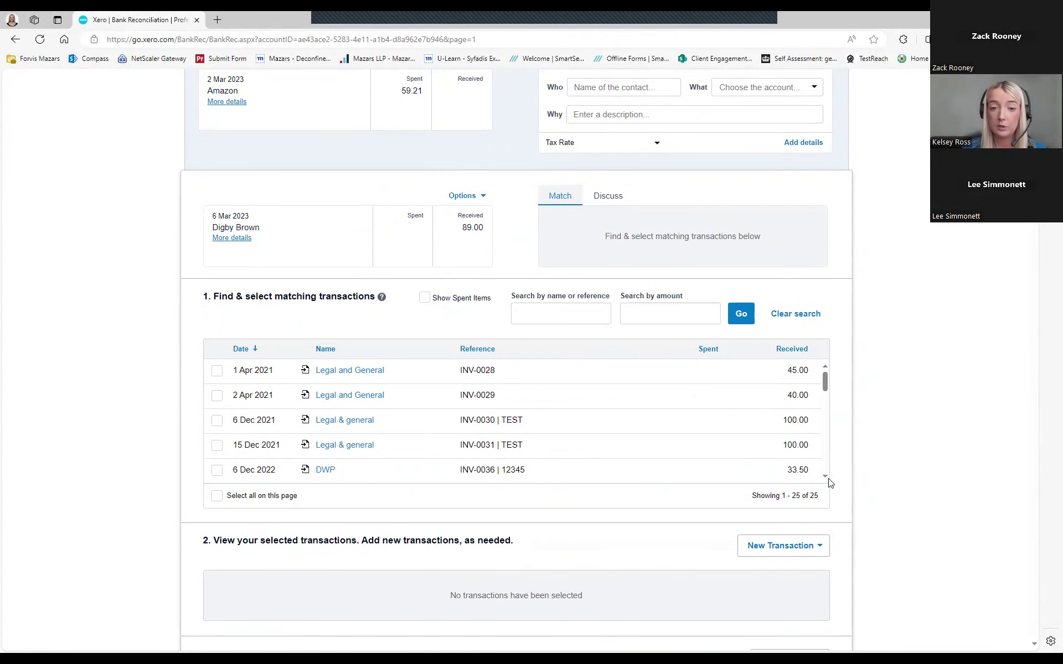
Try selecting invoices INV-0036 and INV-0031 as matches for the Digby Brown receipt, check the difference, and cancel the matching.
scroll(827, 480, down, 6)
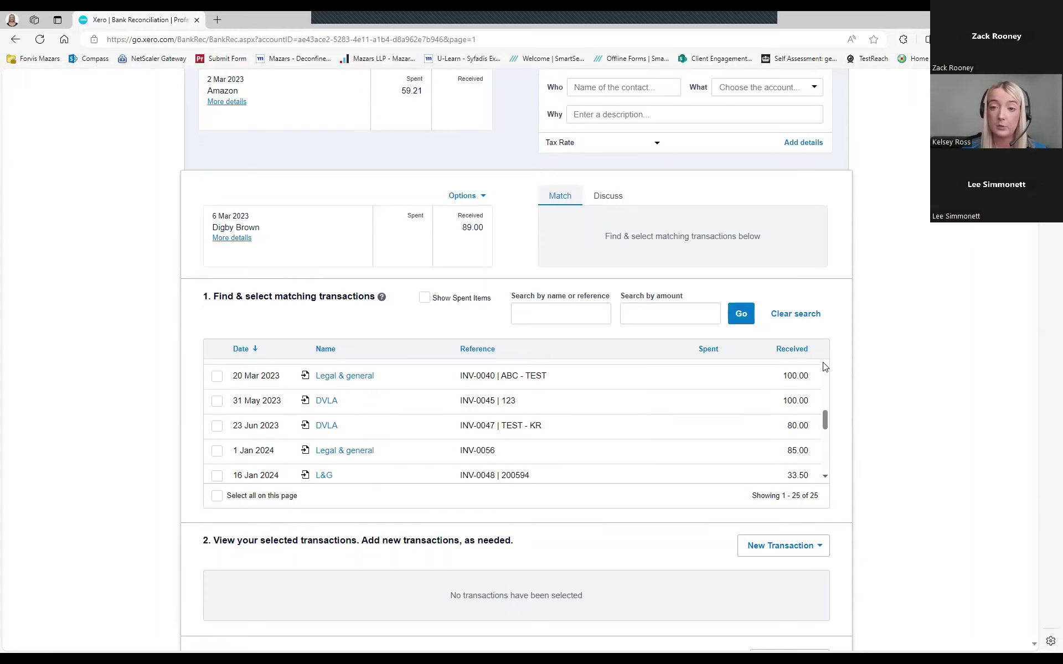
scroll(218, 417, up, 4)
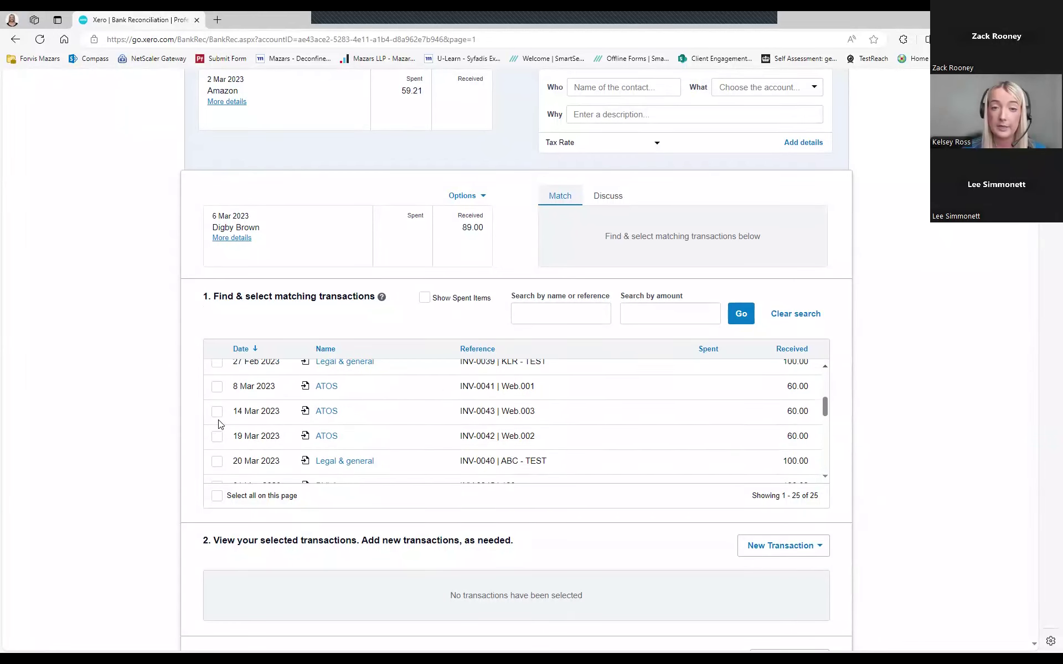
scroll(218, 419, up, 1)
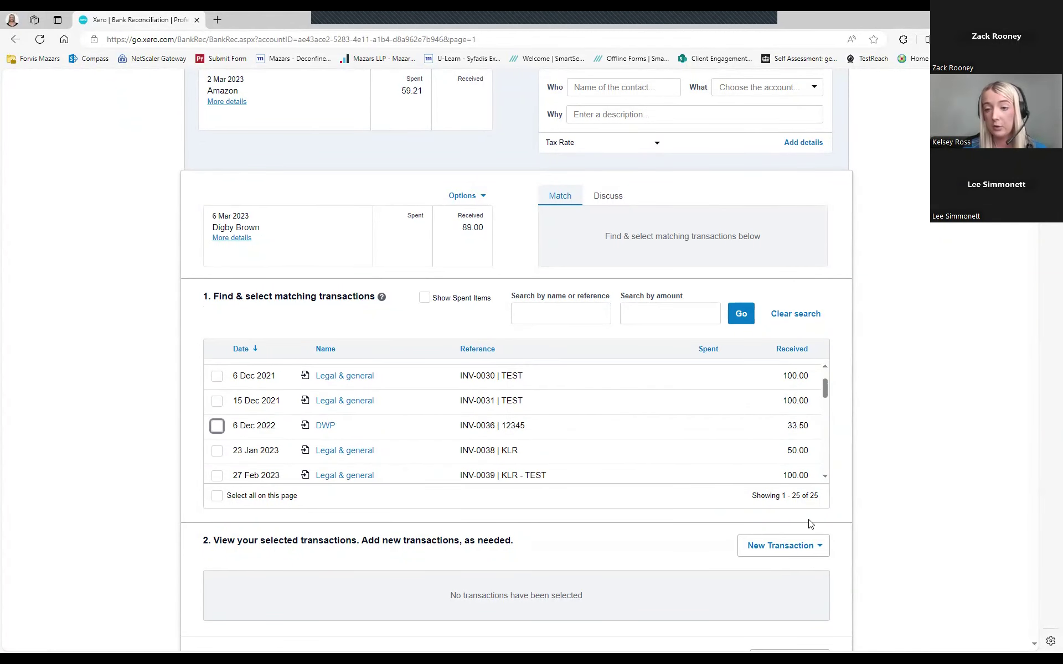
key(space)
key(shift+Tab)
key(space)
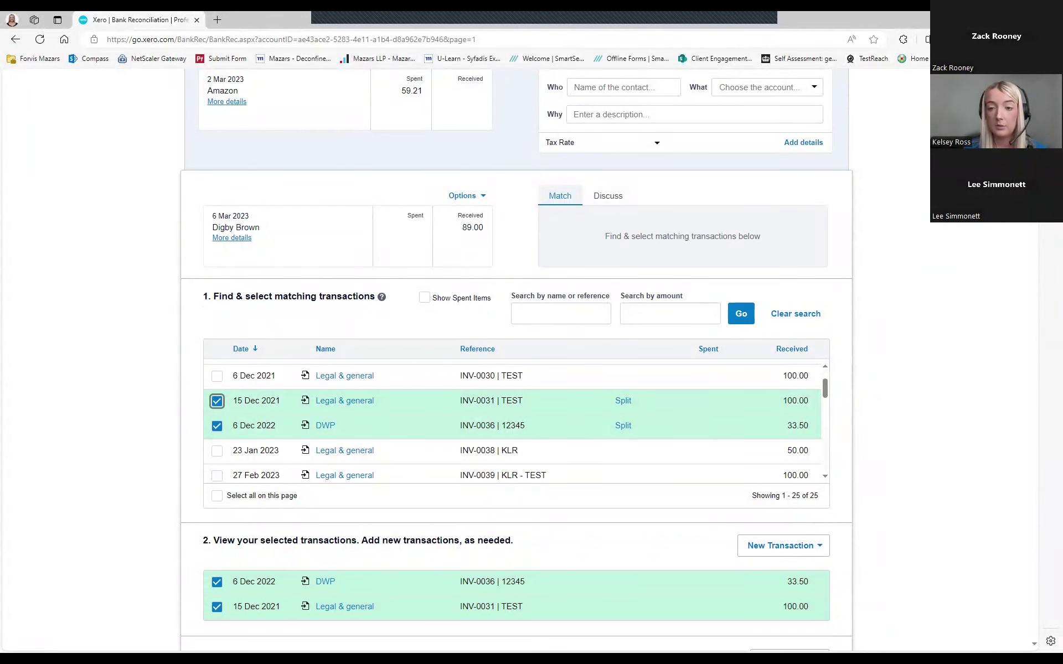
scroll(883, 468, down, 3)
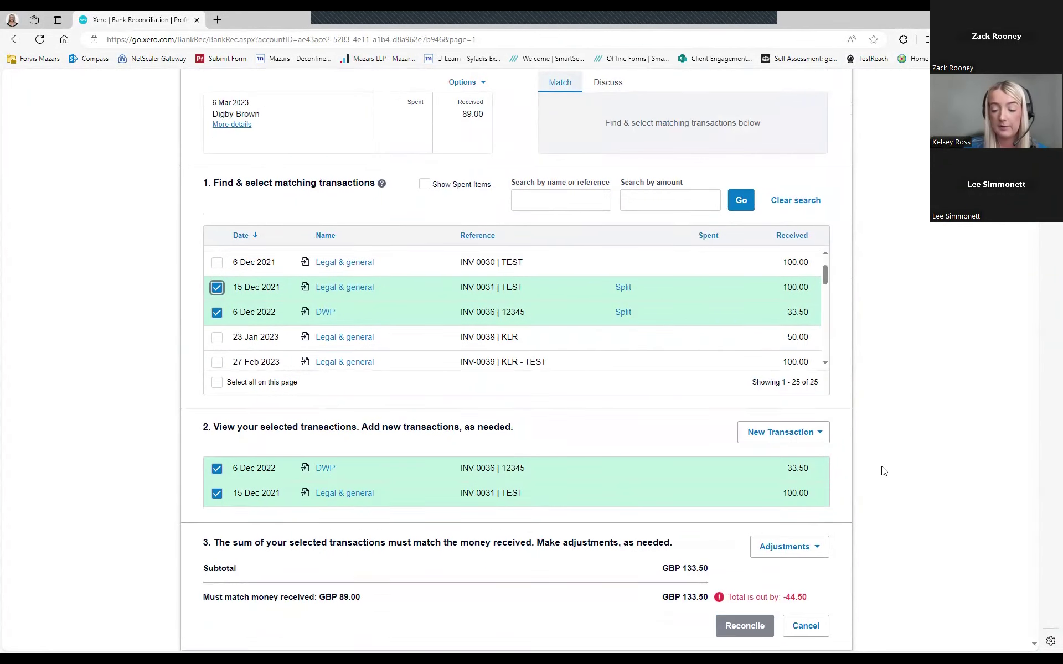
click(809, 561)
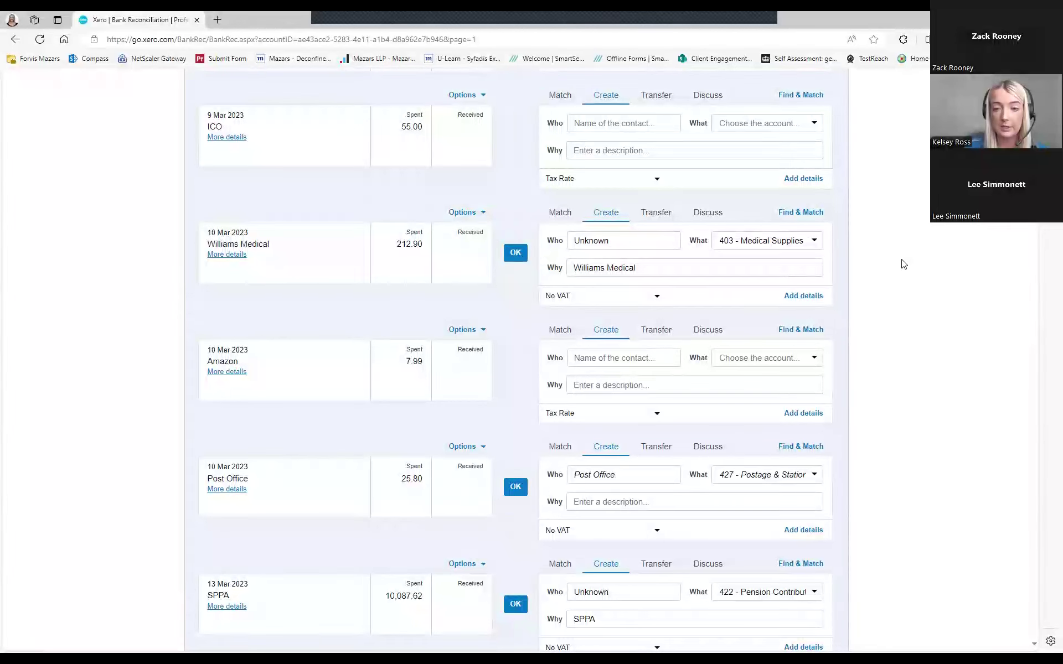
Reconcile the 16 Mar 2023 DWP receipt of 33.50 with the suggested match, invoice INV-0036.
scroll(903, 264, down, 3)
scroll(791, 286, down, 6)
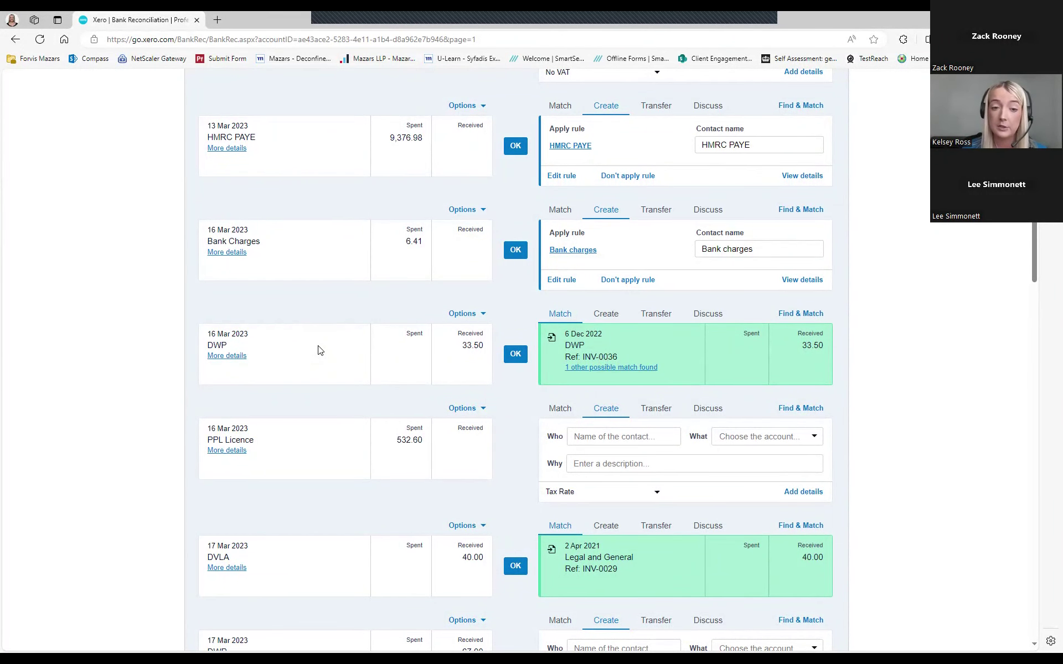
click(515, 355)
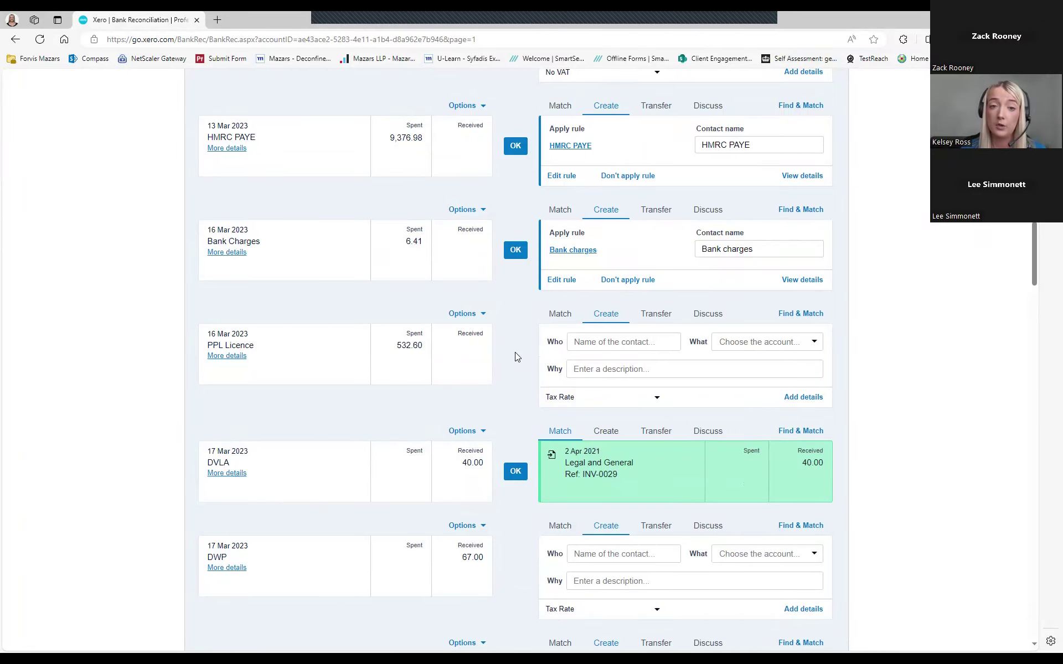
Open the Current Account's imported bank statement lines and examine the April 2023 entries.
scroll(515, 357, up, 20)
scroll(515, 356, up, 2)
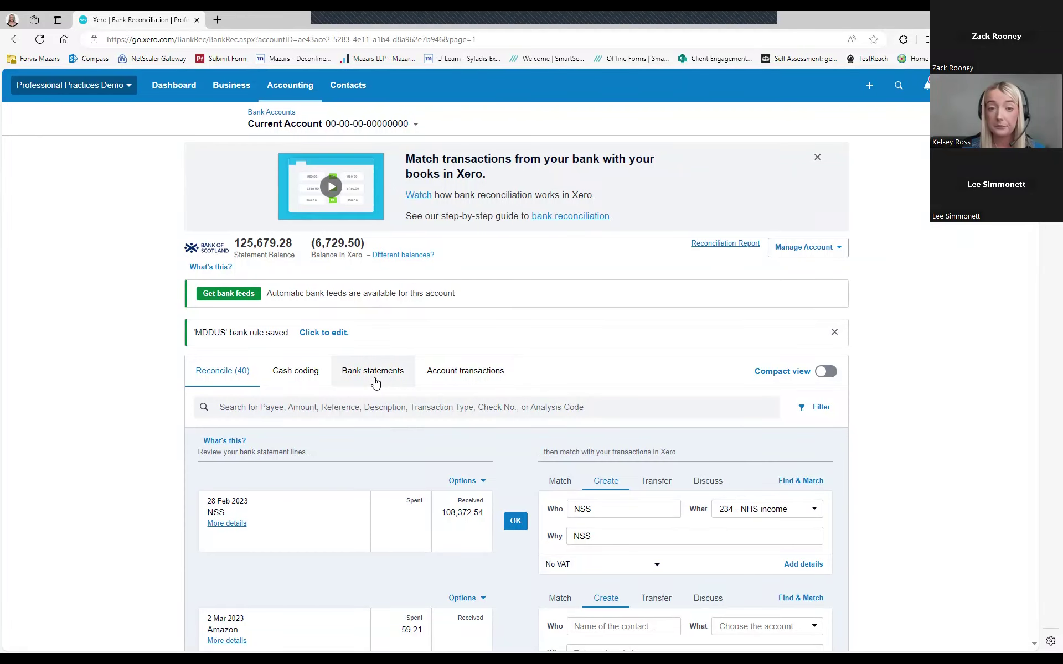
click(375, 382)
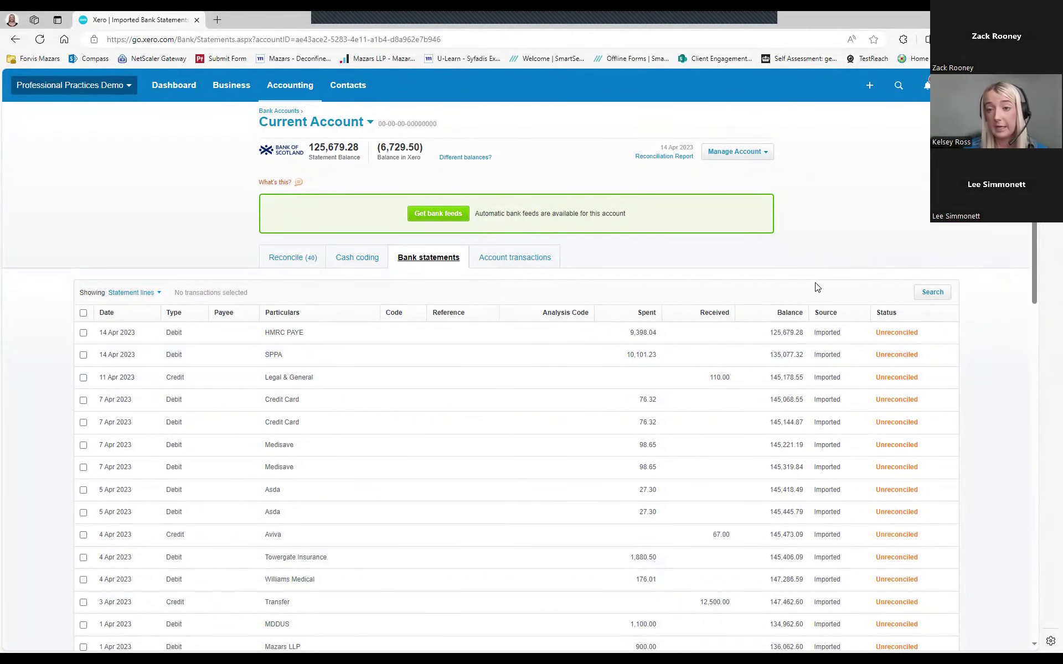
scroll(800, 300, down, 1)
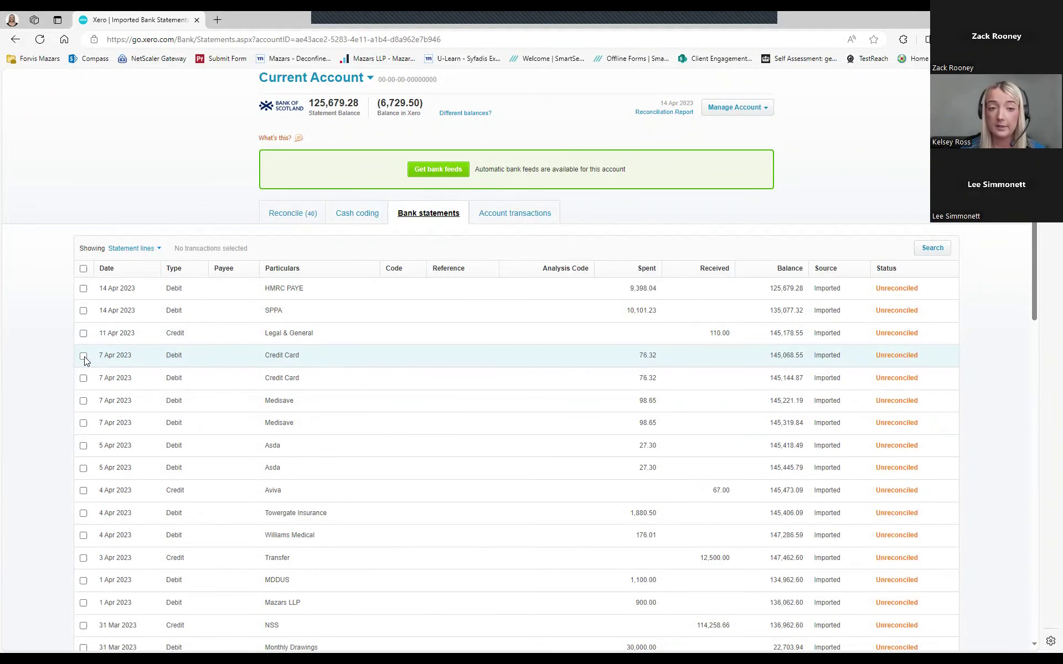
Delete one each of the duplicate 7 Apr Credit Card, 7 Apr Medisave and 5 Apr Asda statement lines, and restore the Credit Card line.
click(84, 401)
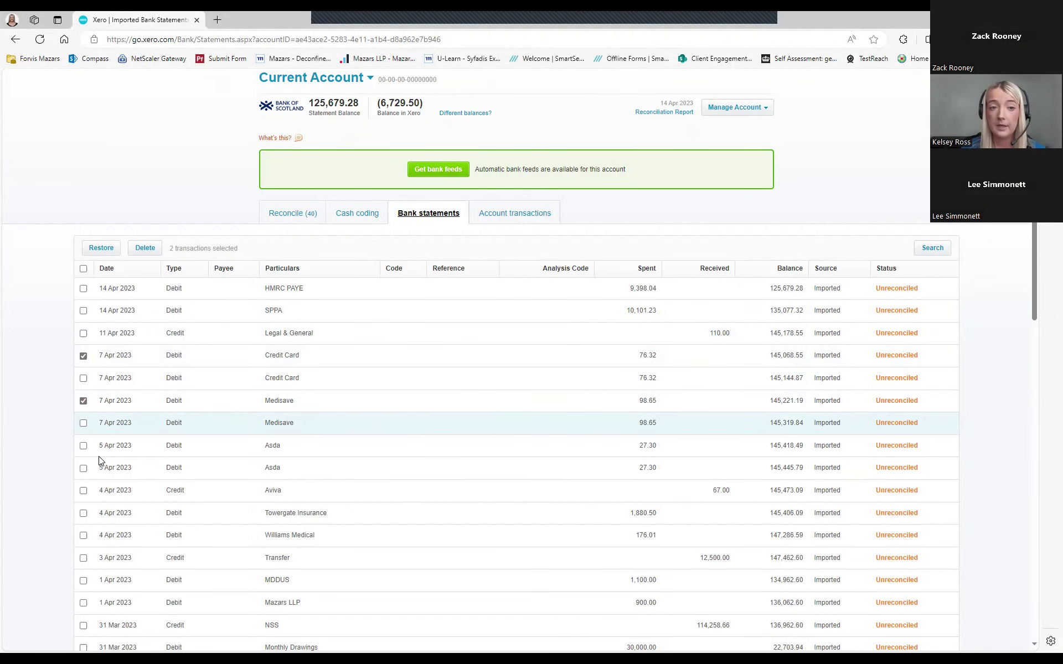
click(98, 449)
click(145, 247)
click(559, 410)
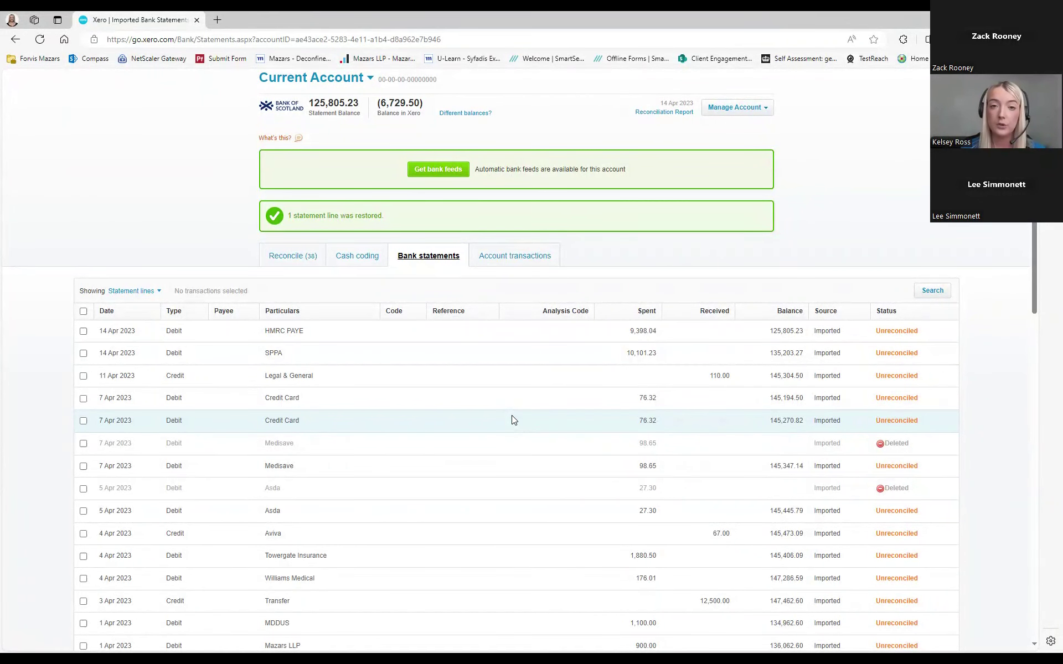
Open the chart of accounts and look through the full list of account codes, names and types.
scroll(490, 311, up, 1)
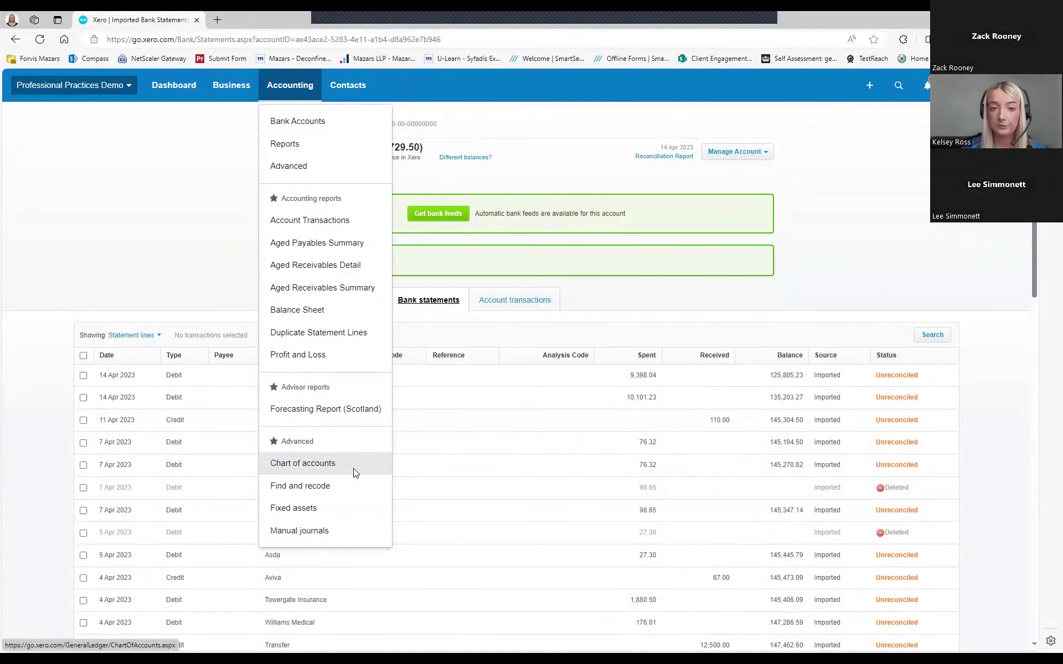
click(355, 469)
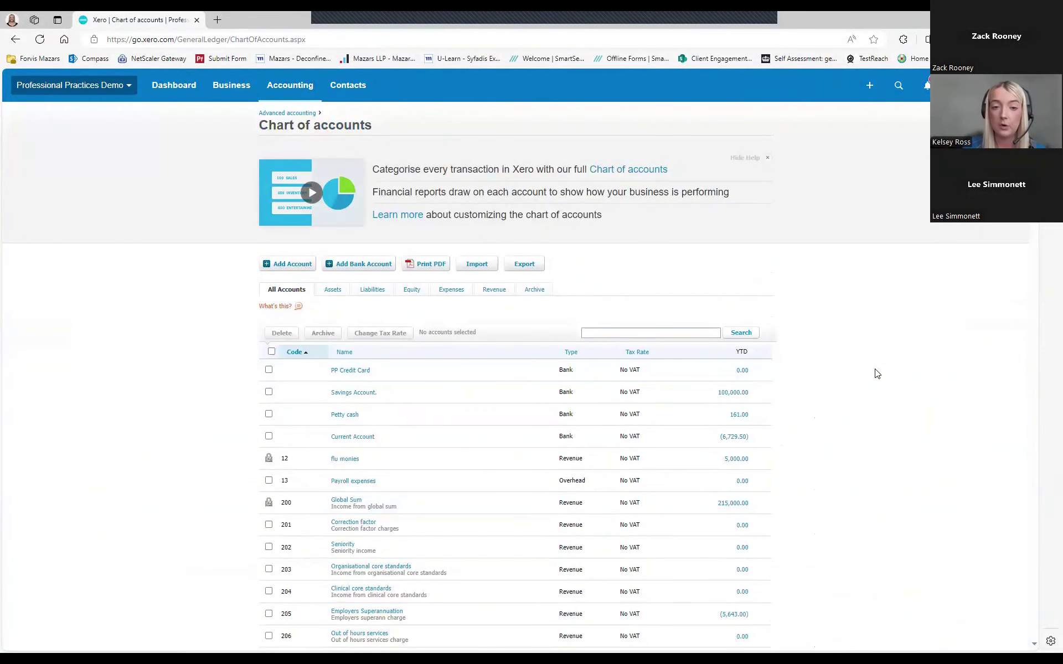
scroll(877, 374, down, 2)
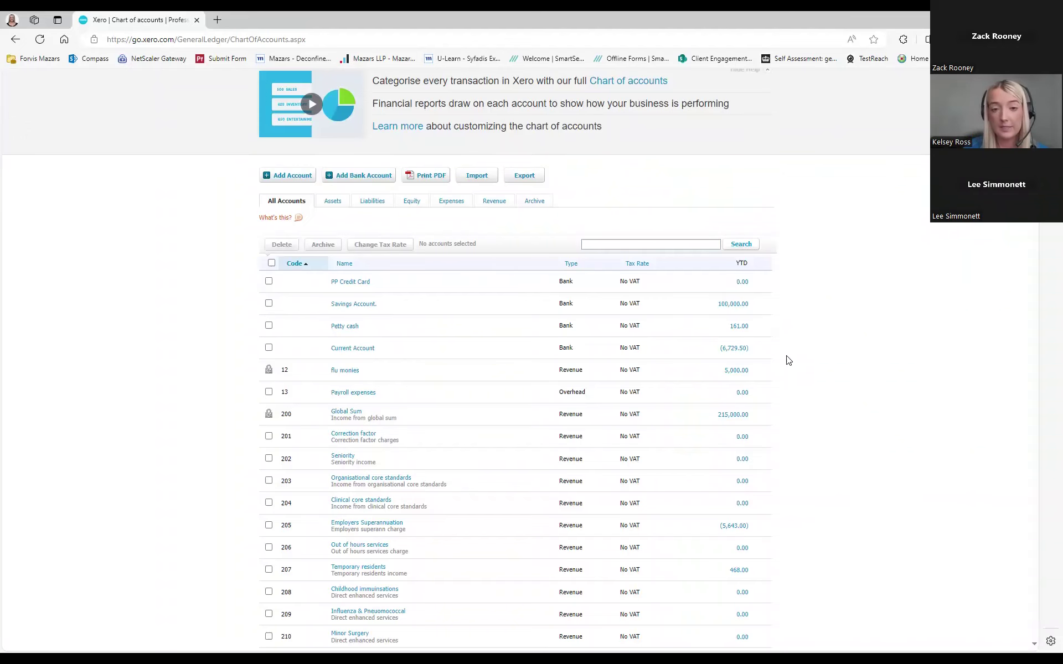
scroll(788, 361, down, 1)
scroll(789, 361, down, 1)
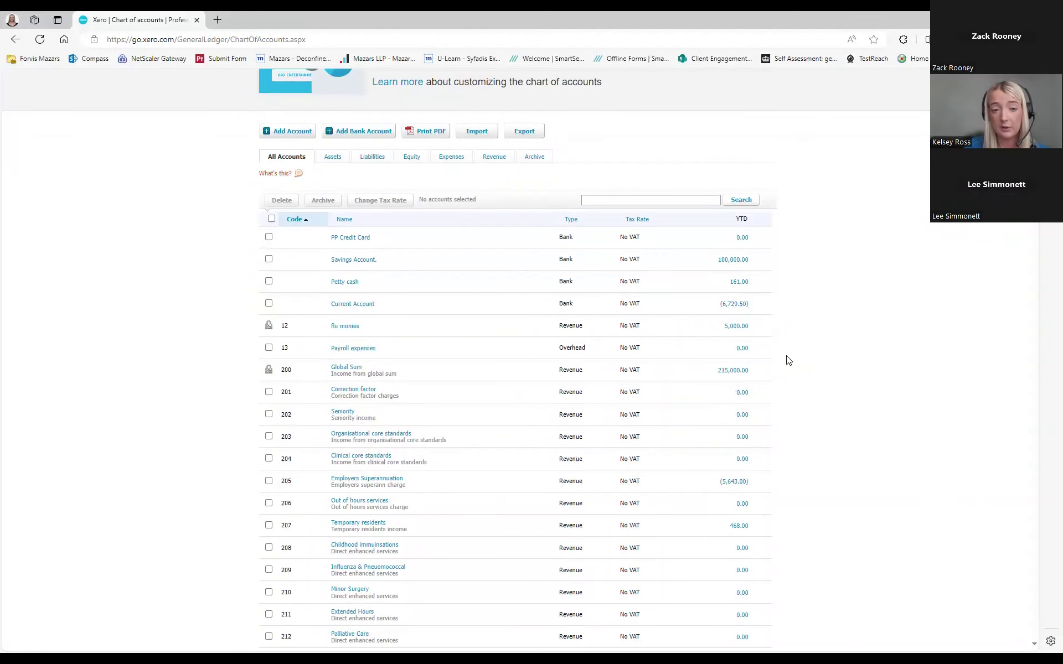
scroll(789, 360, down, 15)
scroll(788, 360, down, 2)
scroll(789, 361, up, 15)
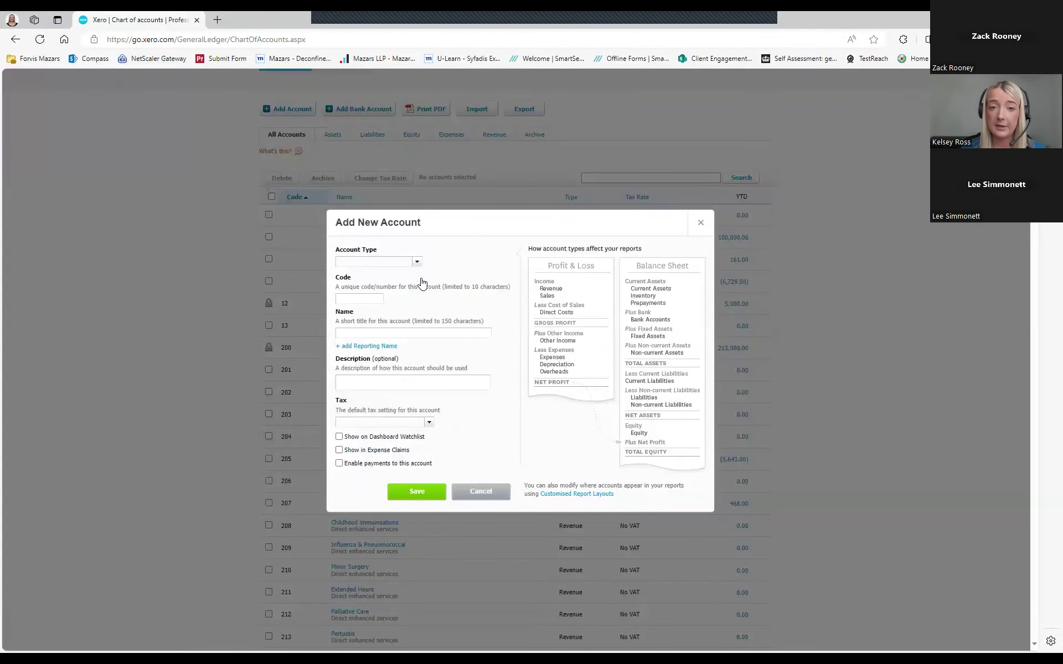
In the new account form, look up Revenue as the account type, and choose Overhead instead.
click(417, 261)
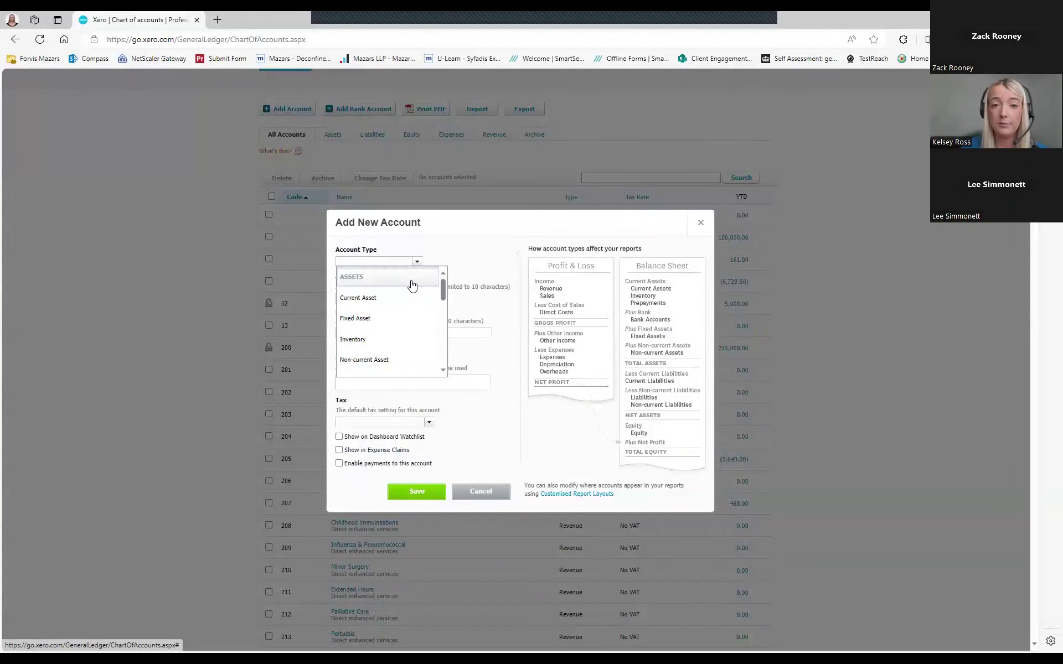
text(REV)
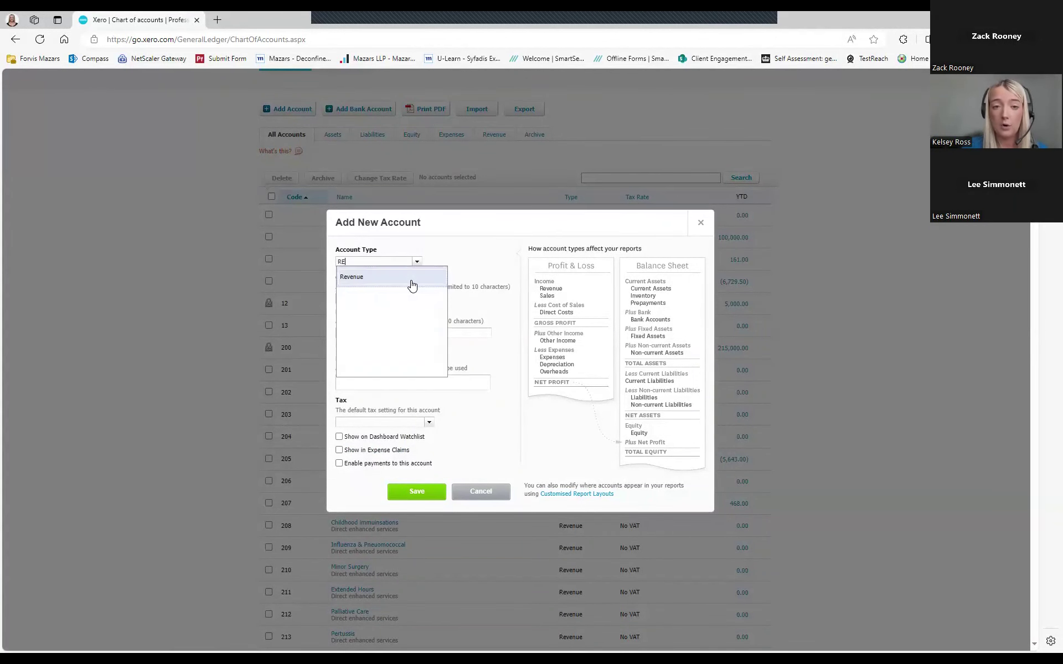
key(BackSpace)
key(BackSpace)
key(BackSpace)
text(OVE)
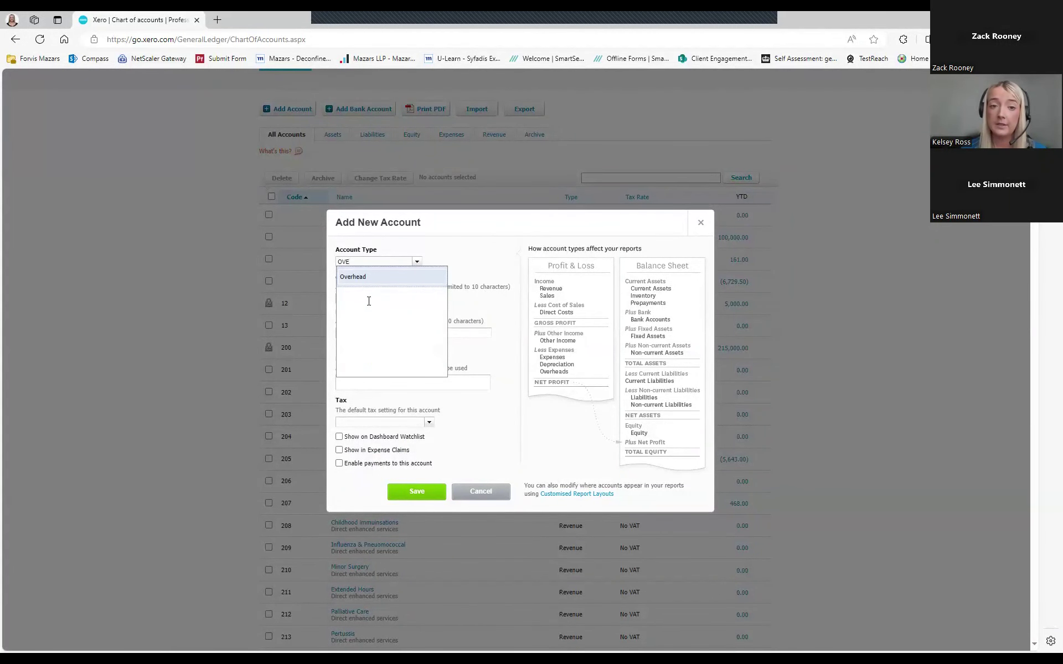
key(Return)
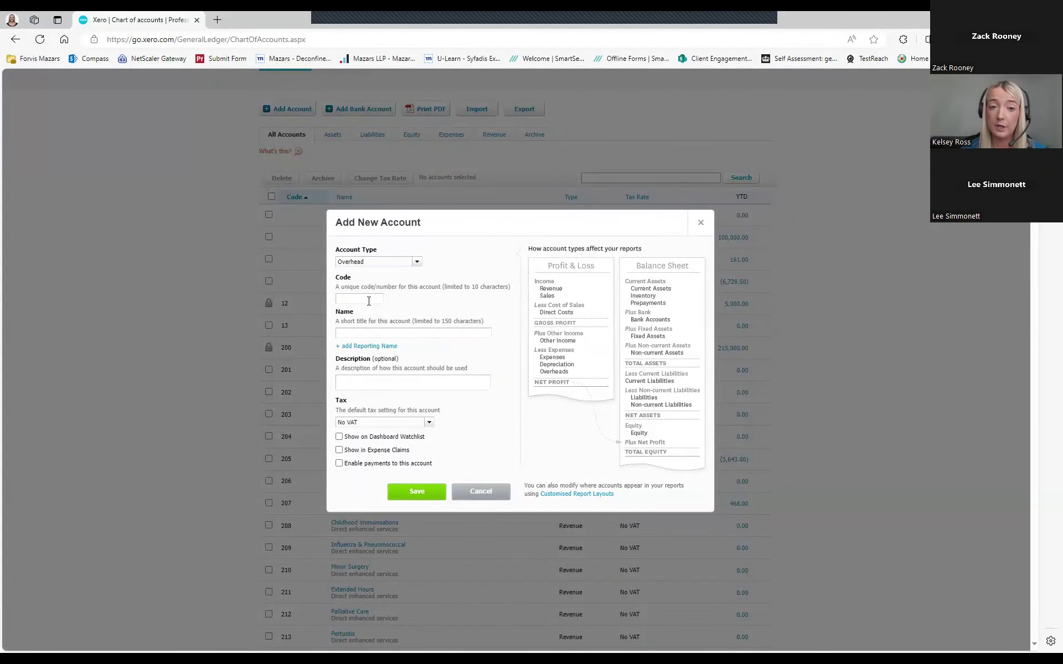
Test whether codes 11 and 12 are available for the new account, return the code to 11, and discard the account.
click(369, 301)
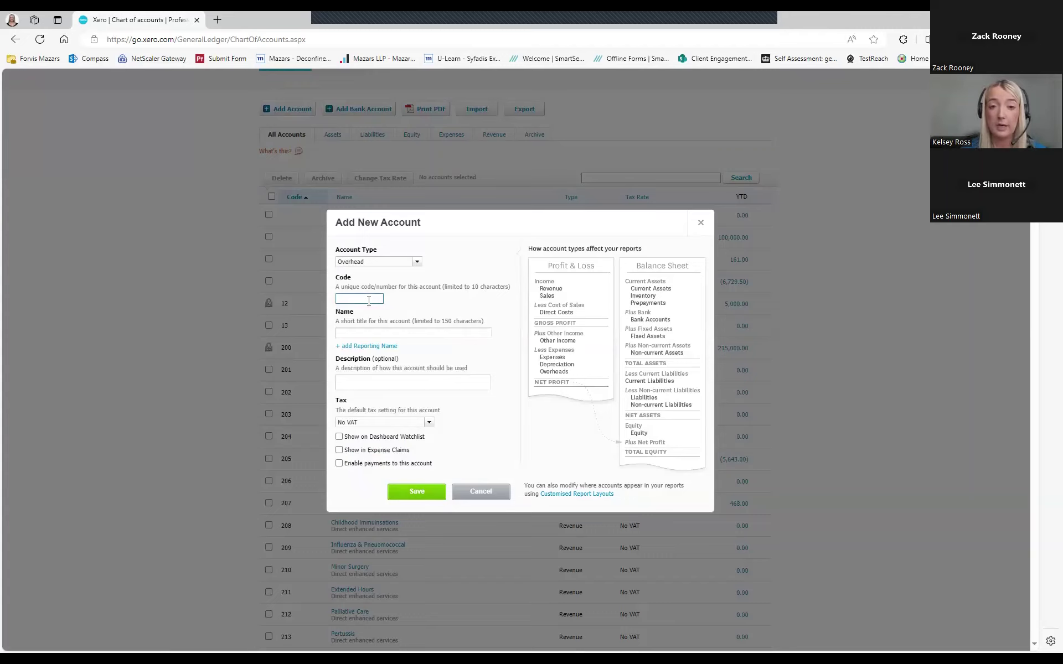
text(11)
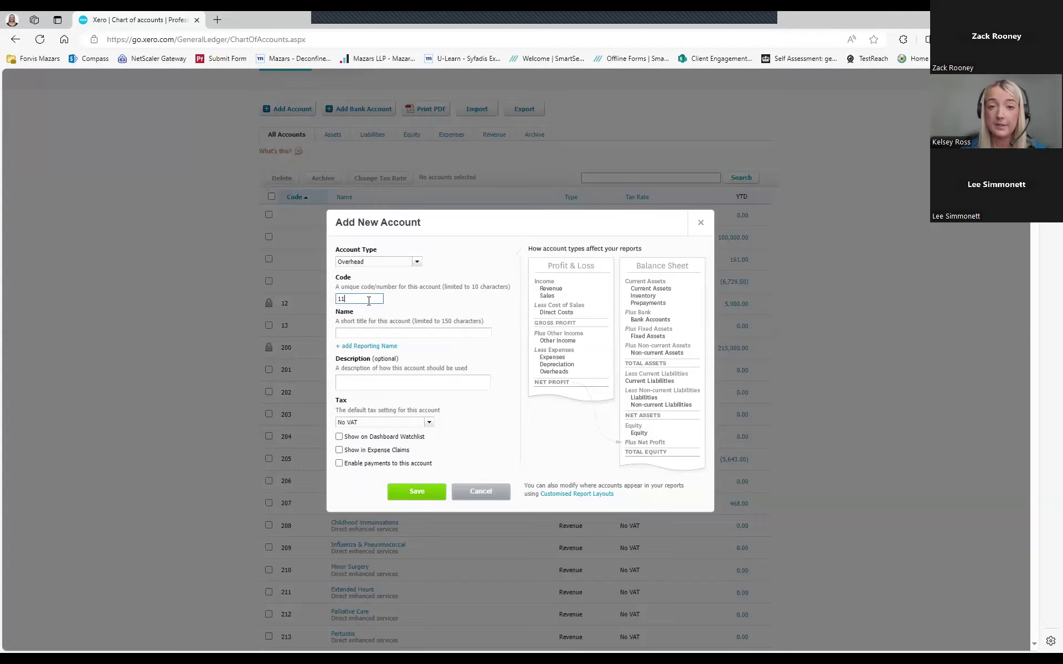
click(421, 342)
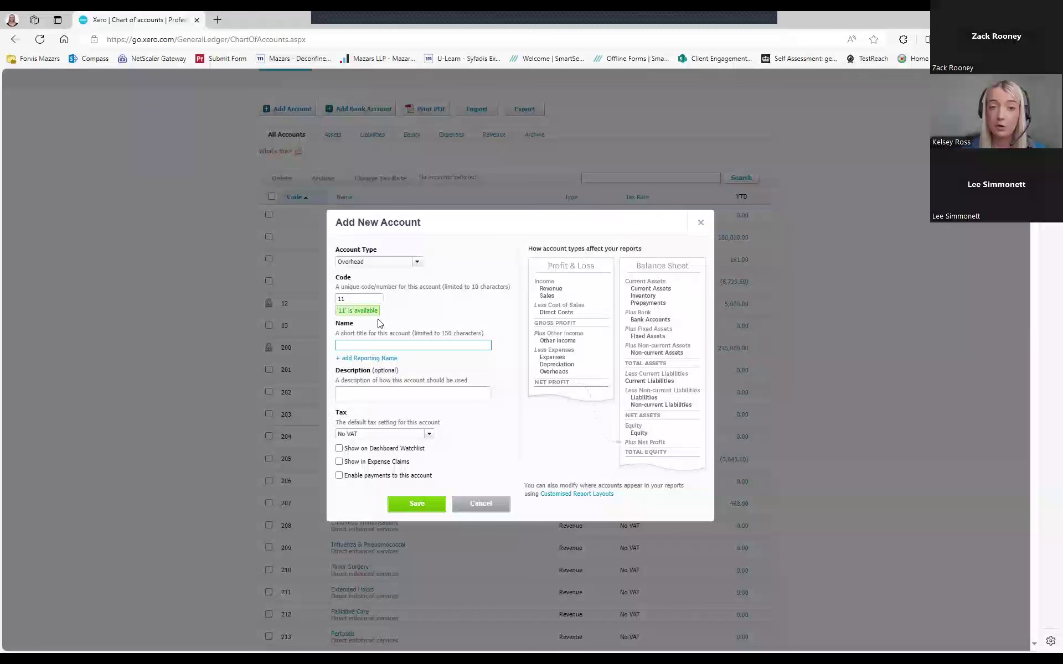
click(367, 300)
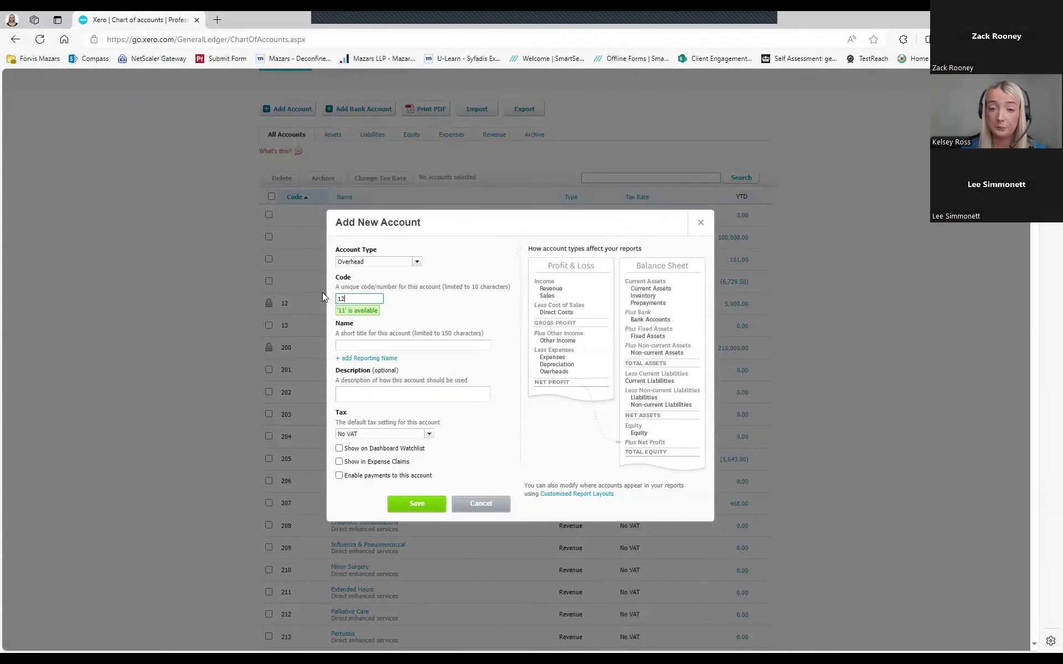
key(Tab)
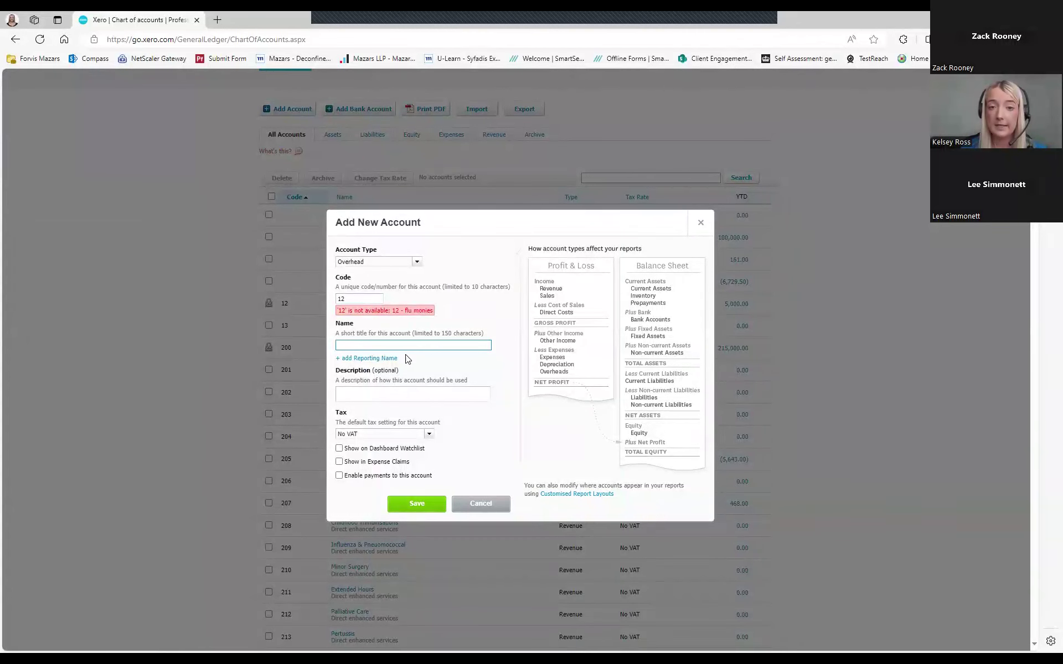
click(361, 299)
key(BackSpace)
text(1)
key(Tab)
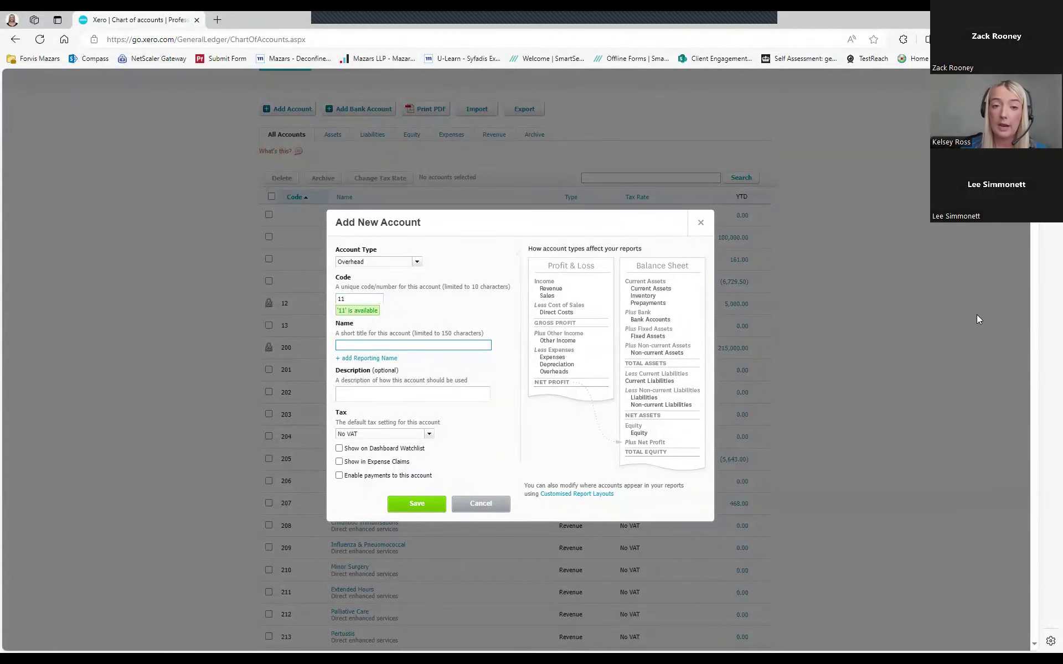
click(912, 353)
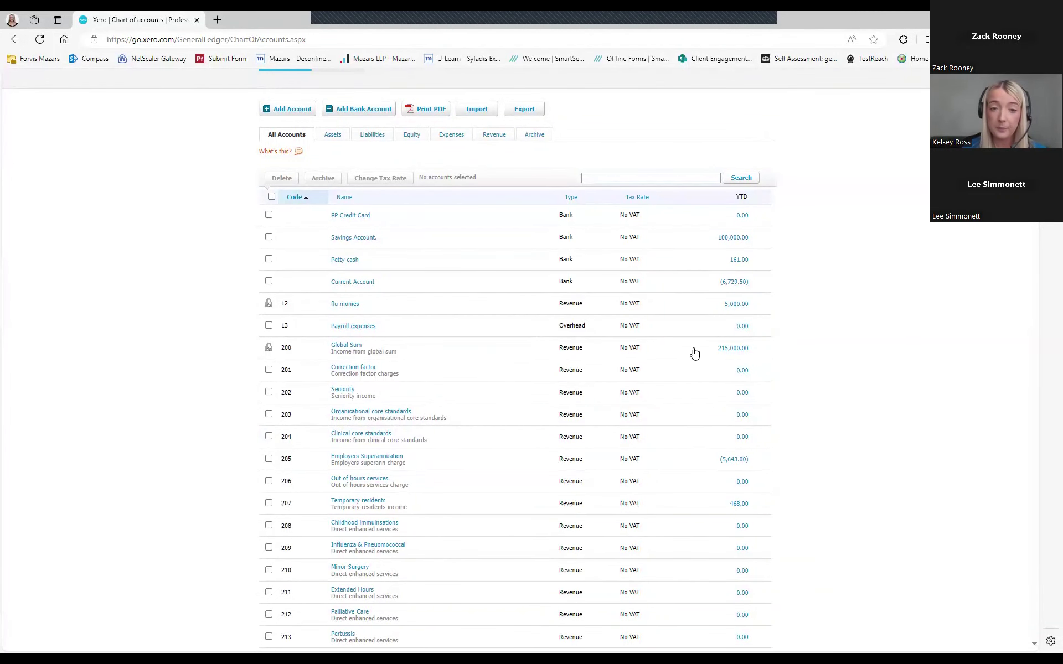
Rename account 216, MenC, as MenB and save the account details.
scroll(690, 352, down, 3)
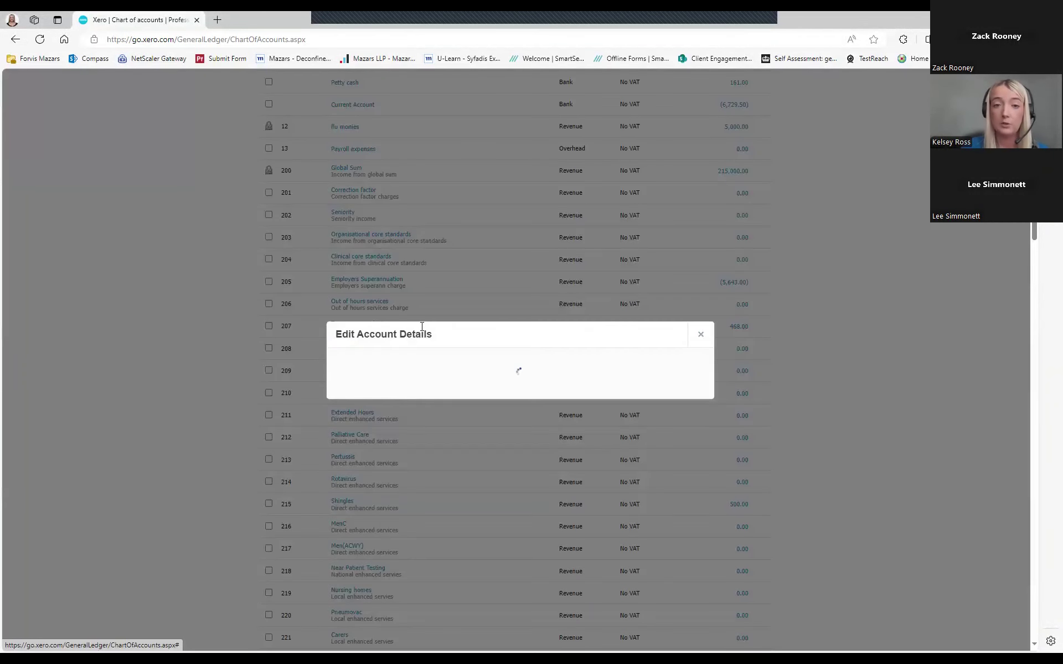
click(355, 332)
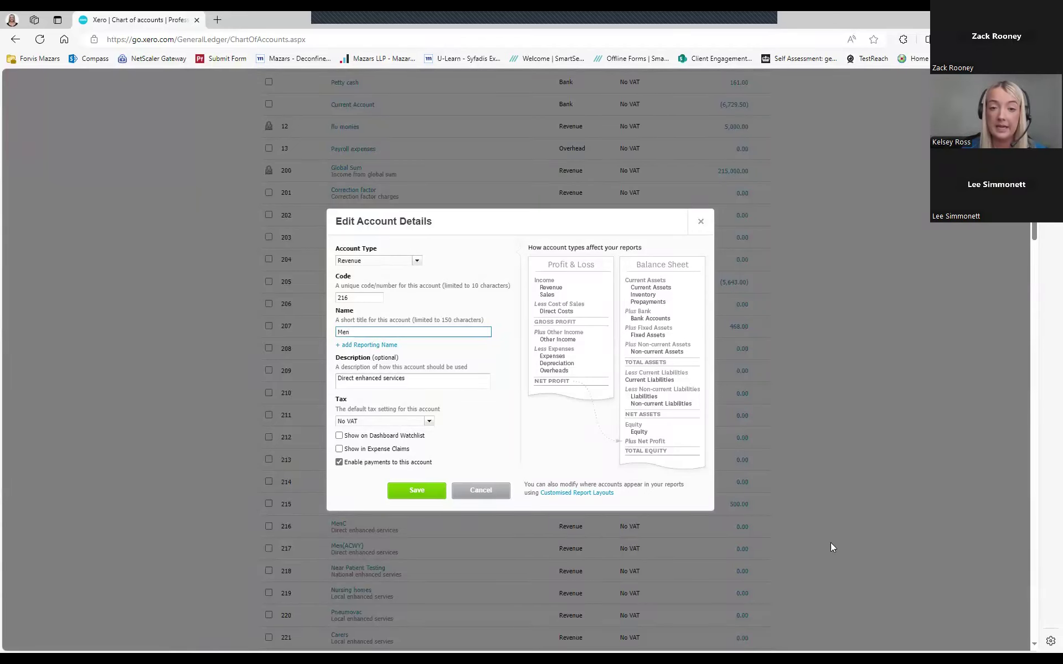
text(B)
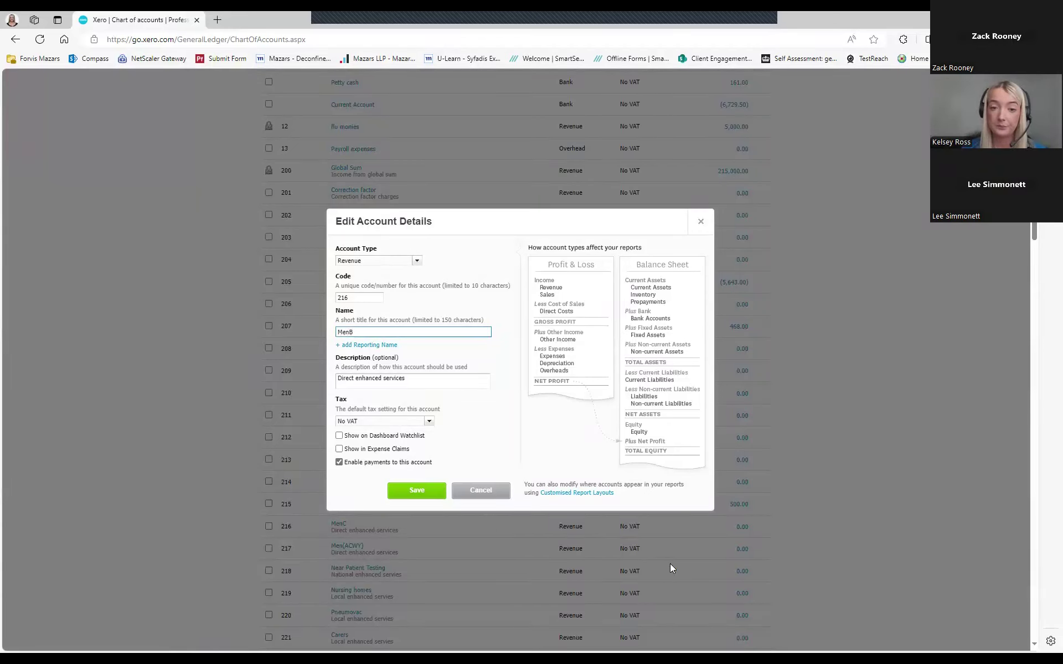
click(437, 492)
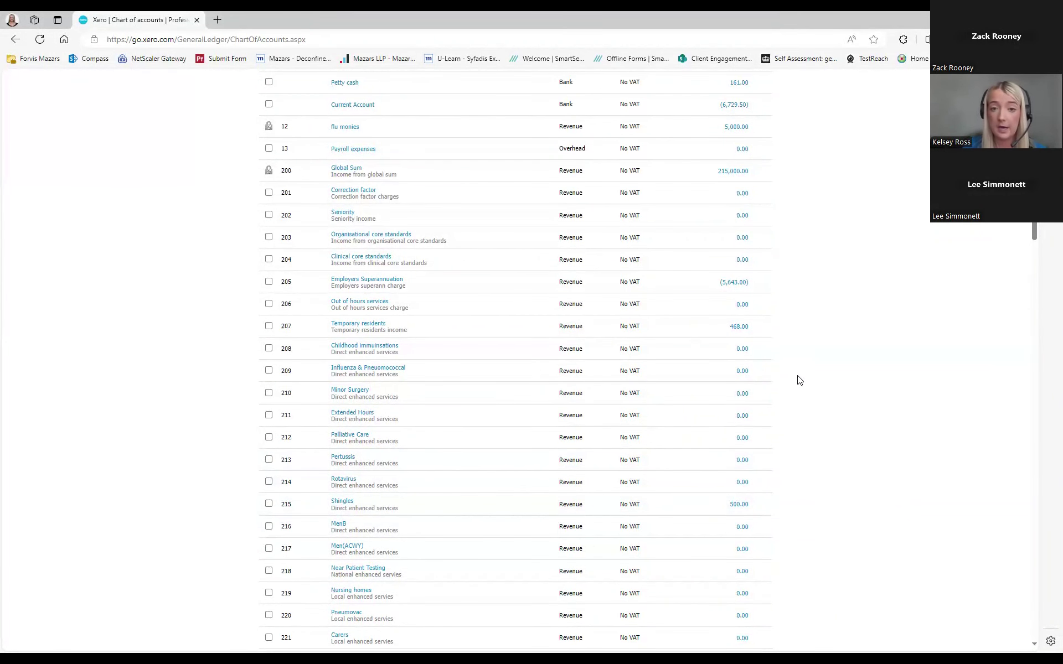
Search the chart of accounts for REPAIRS and set the Repairs & renewals account to show on the dashboard watchlist.
scroll(636, 329, up, 5)
click(635, 333)
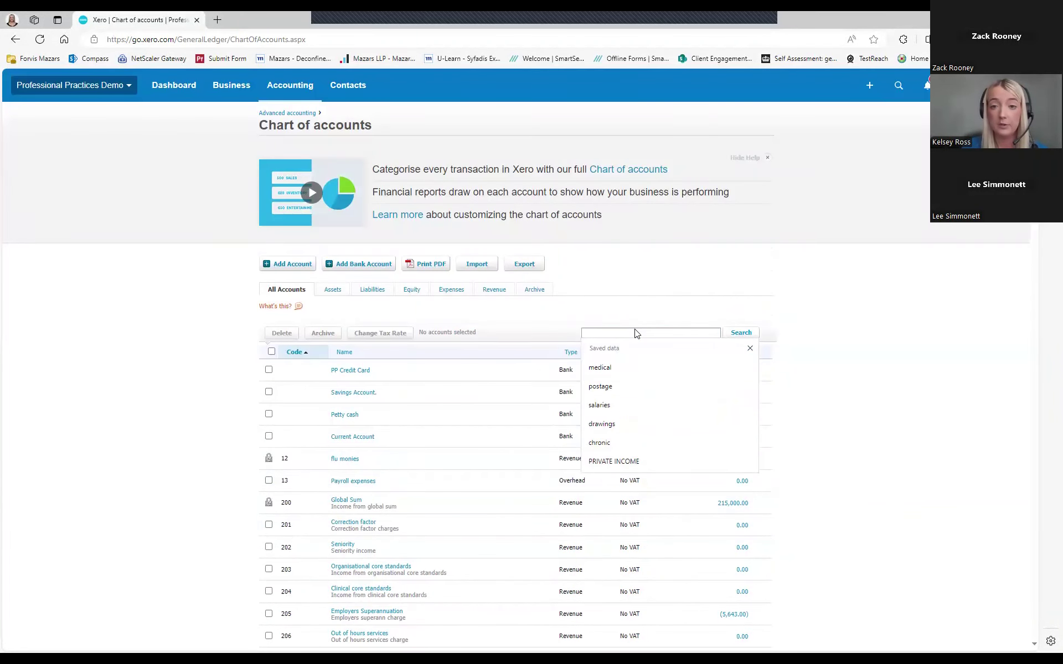
text(REPAIRS)
click(754, 333)
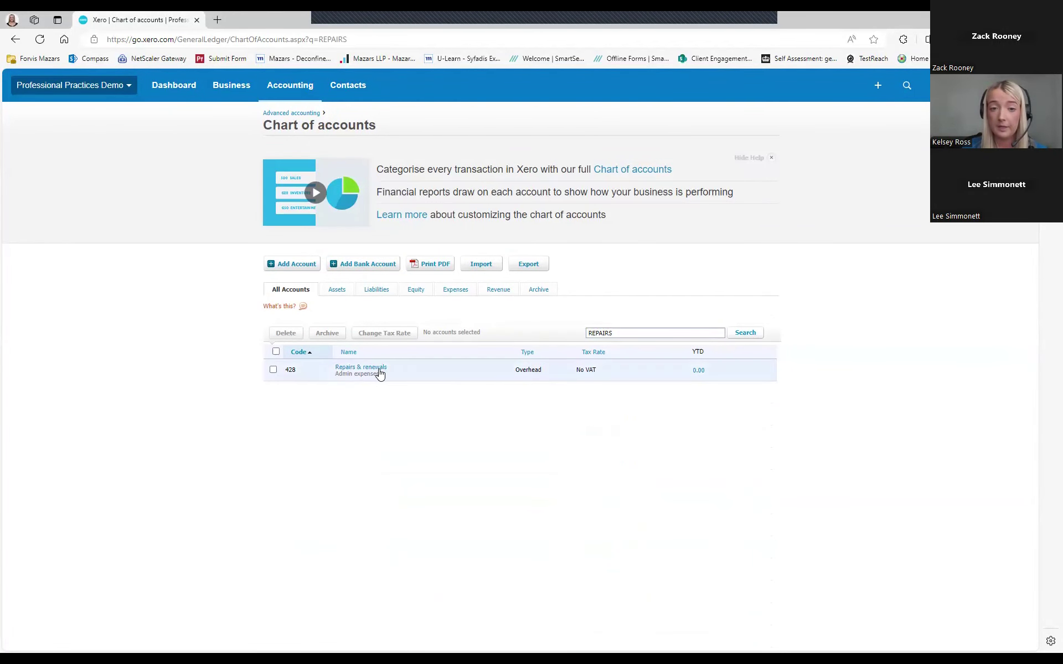
click(361, 368)
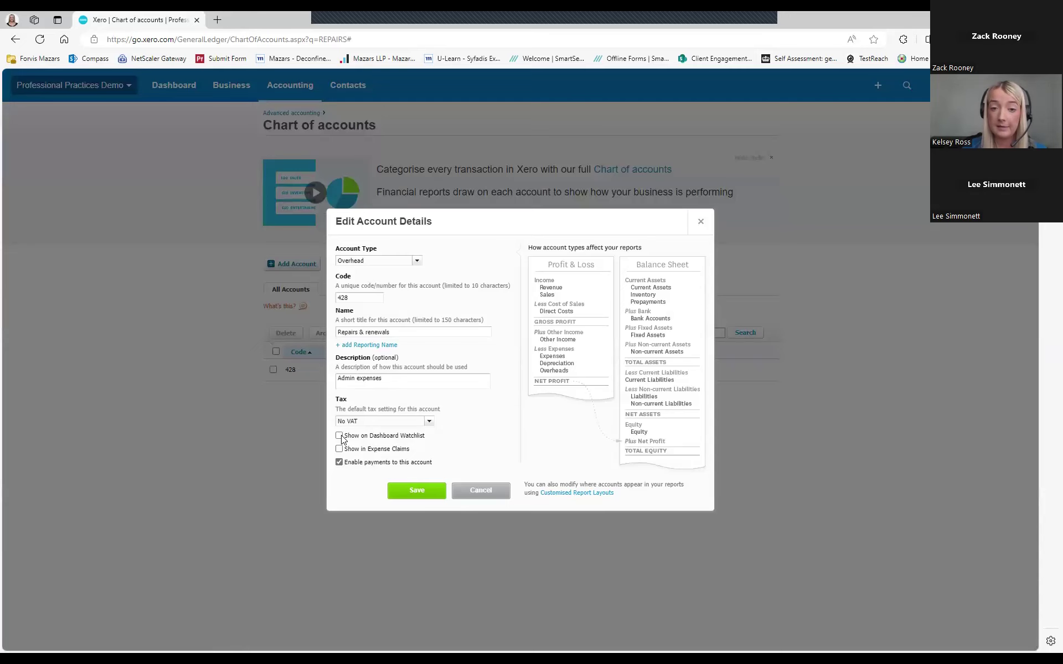
click(427, 488)
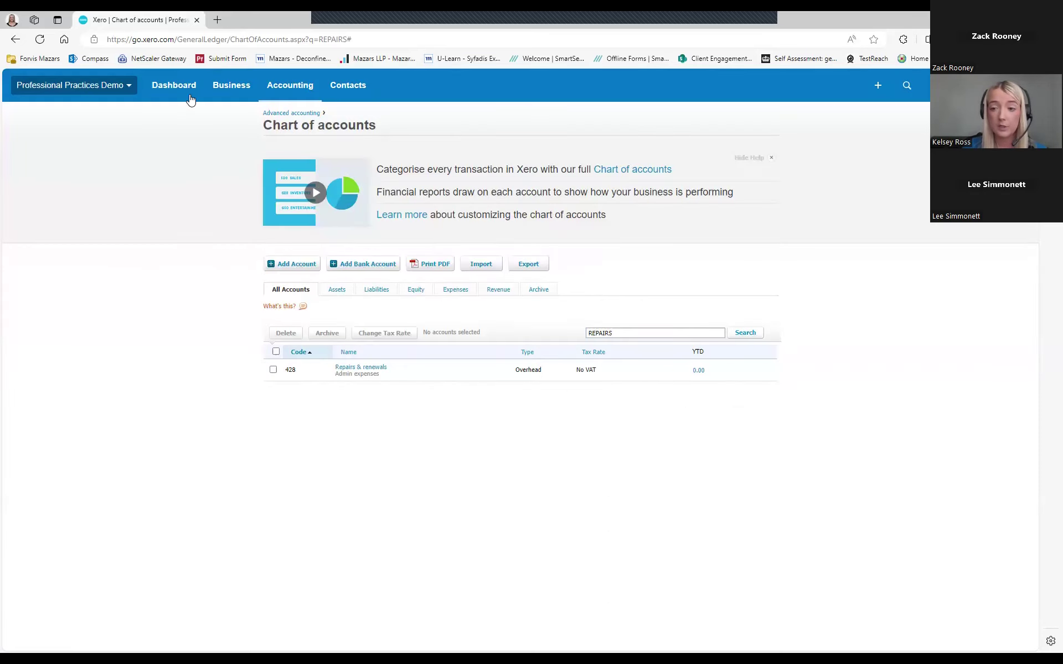
Review the account watchlist and its budget figures on the dashboard, and open the organisation's Files.
click(186, 89)
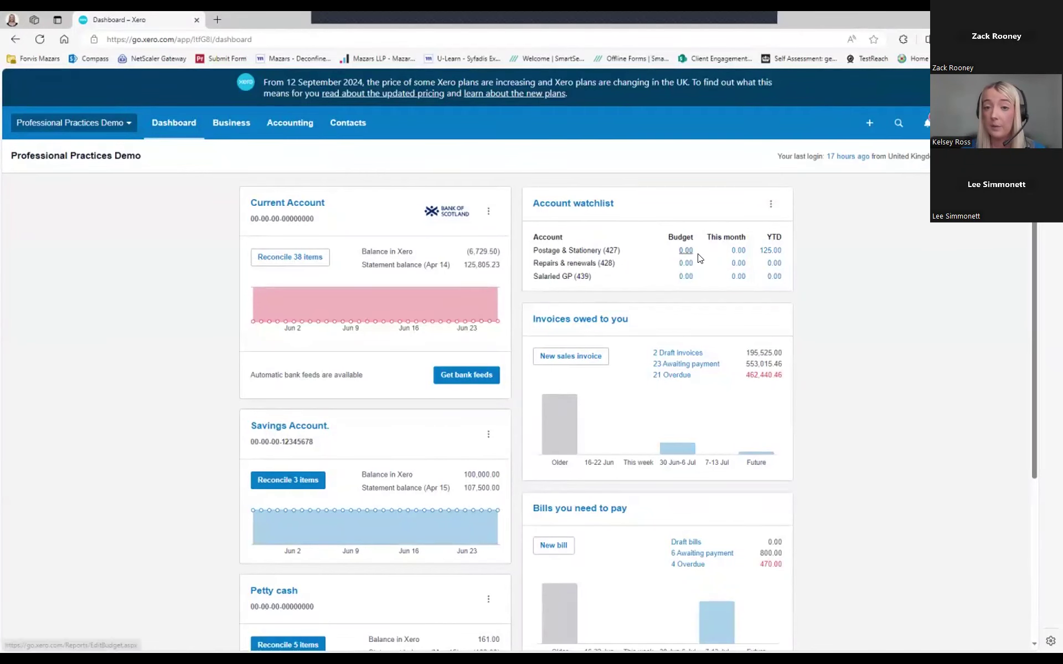
click(680, 247)
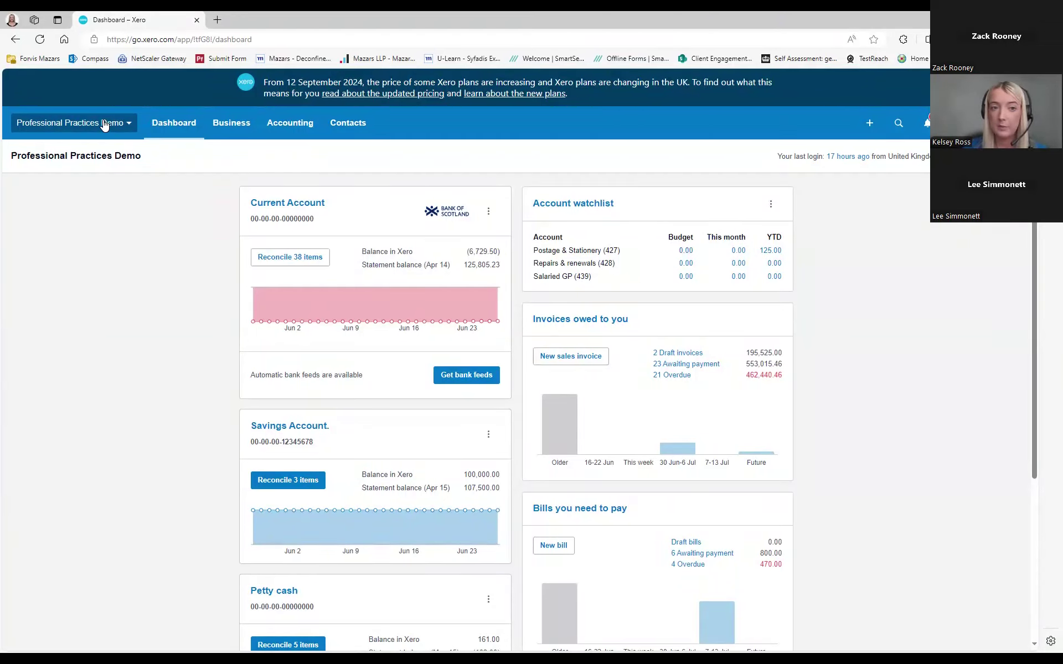
click(135, 126)
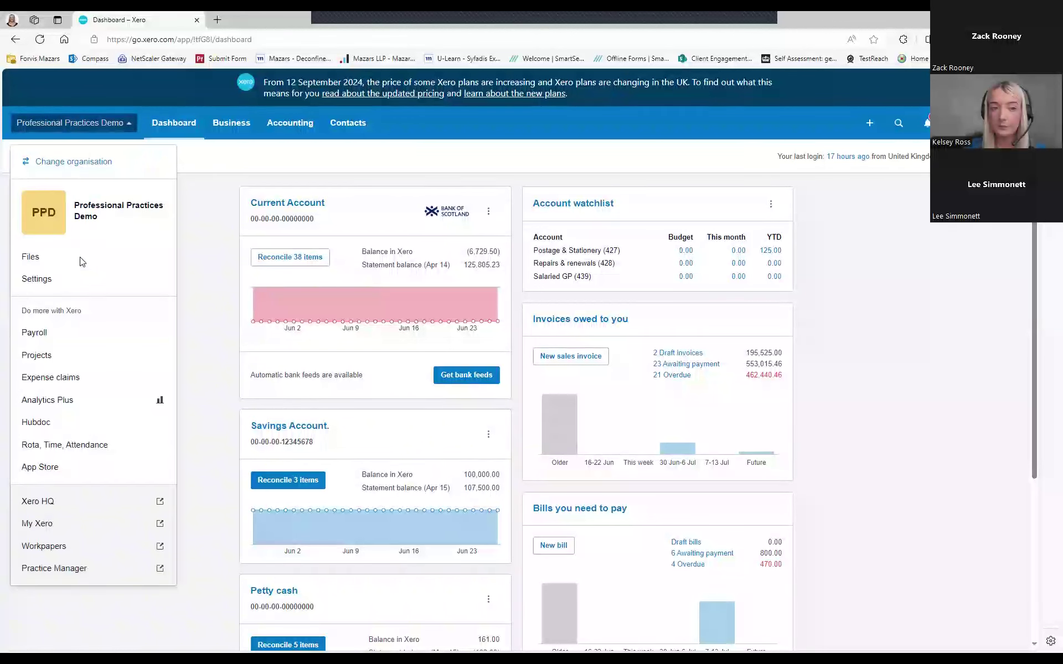
click(80, 257)
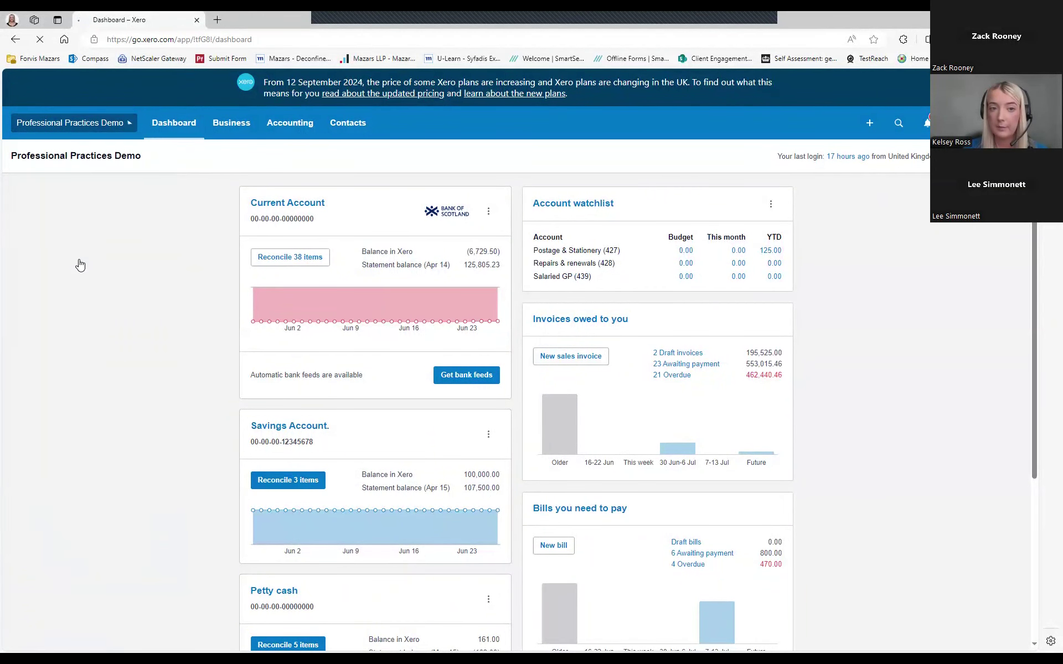
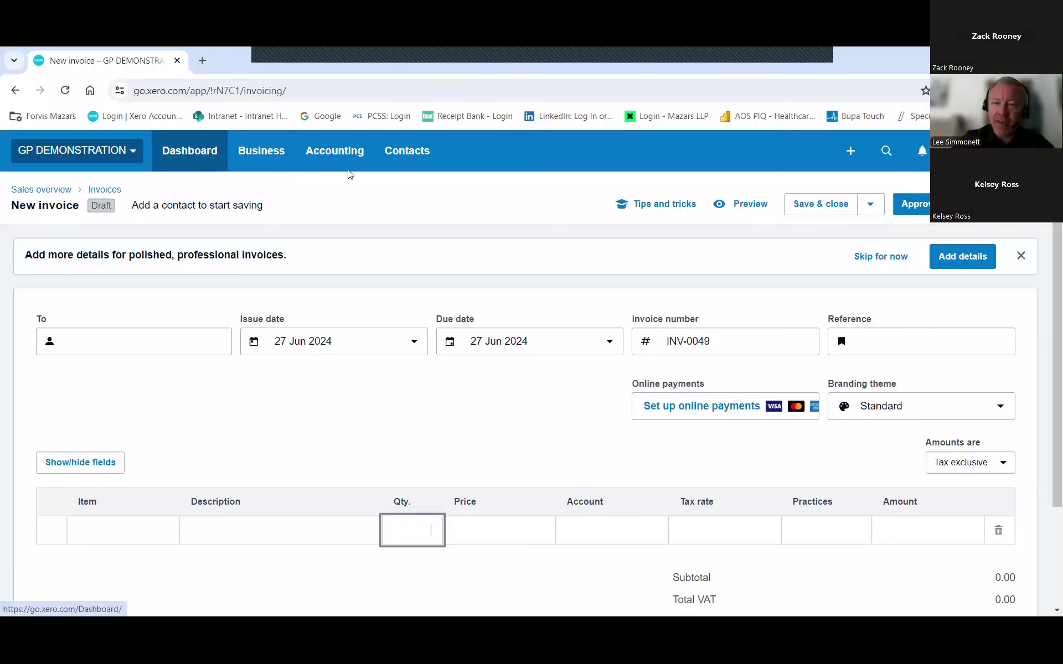
Leave the blank sales invoice and start a new repeating invoice from the sales invoices list.
click(179, 164)
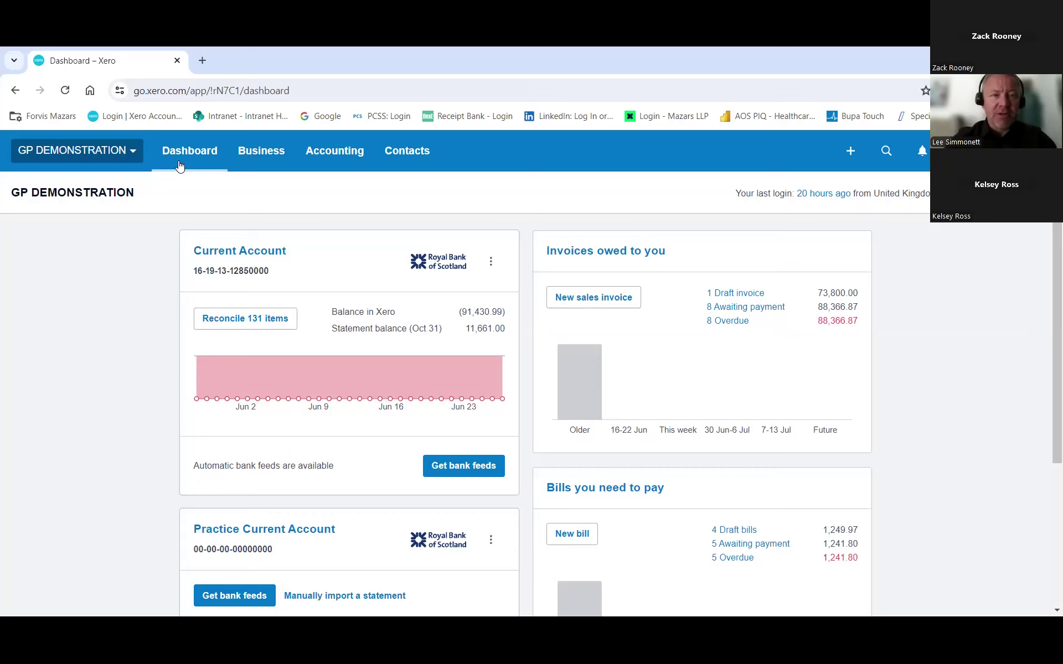
click(268, 166)
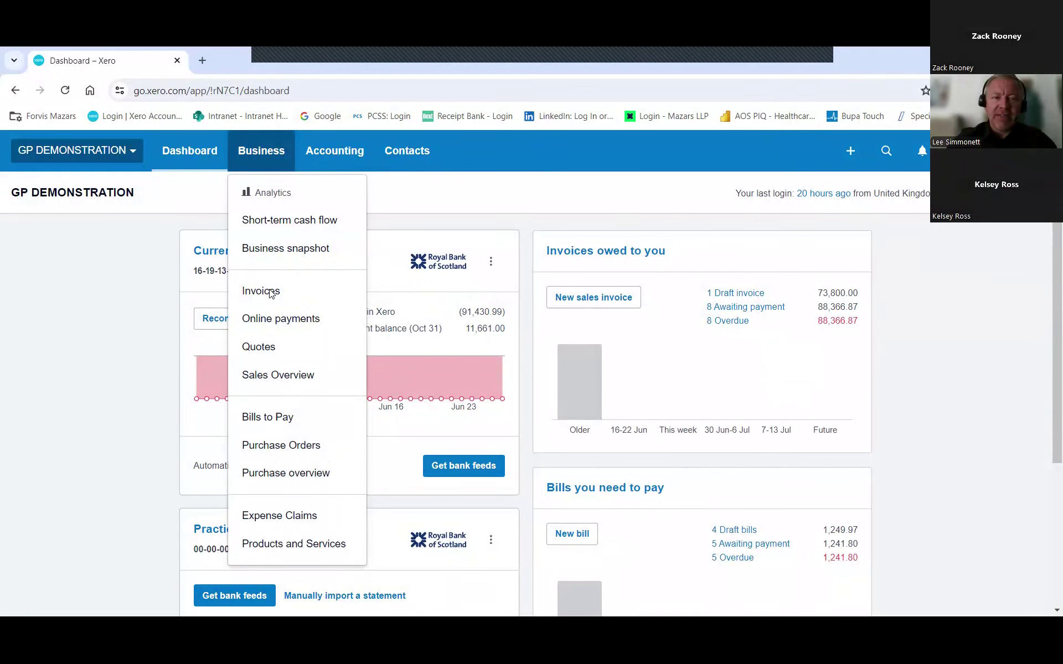
click(301, 285)
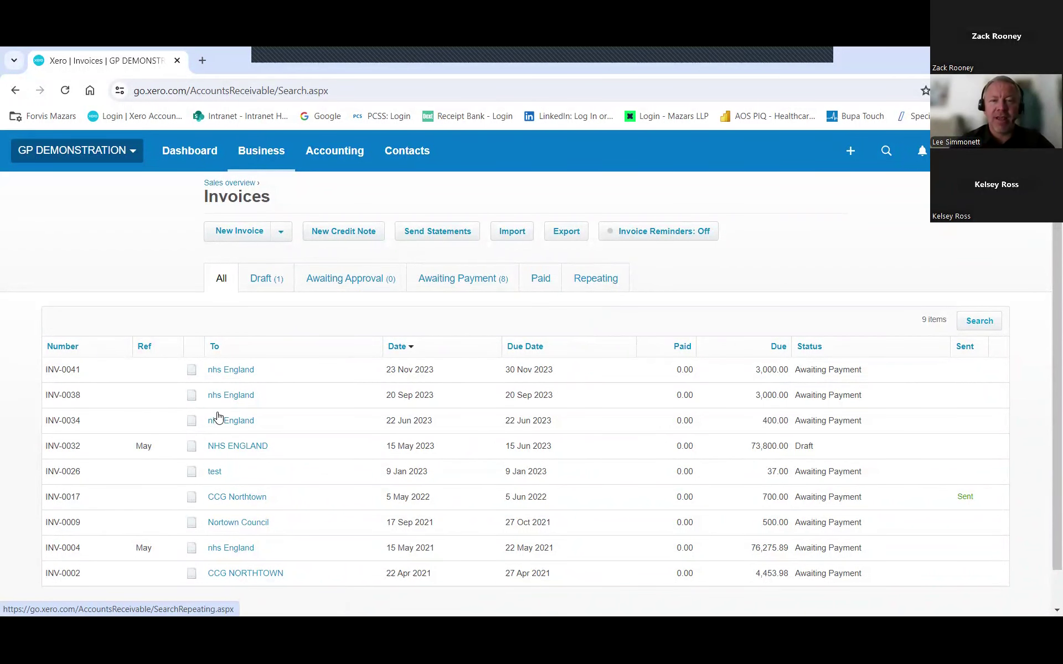
click(282, 235)
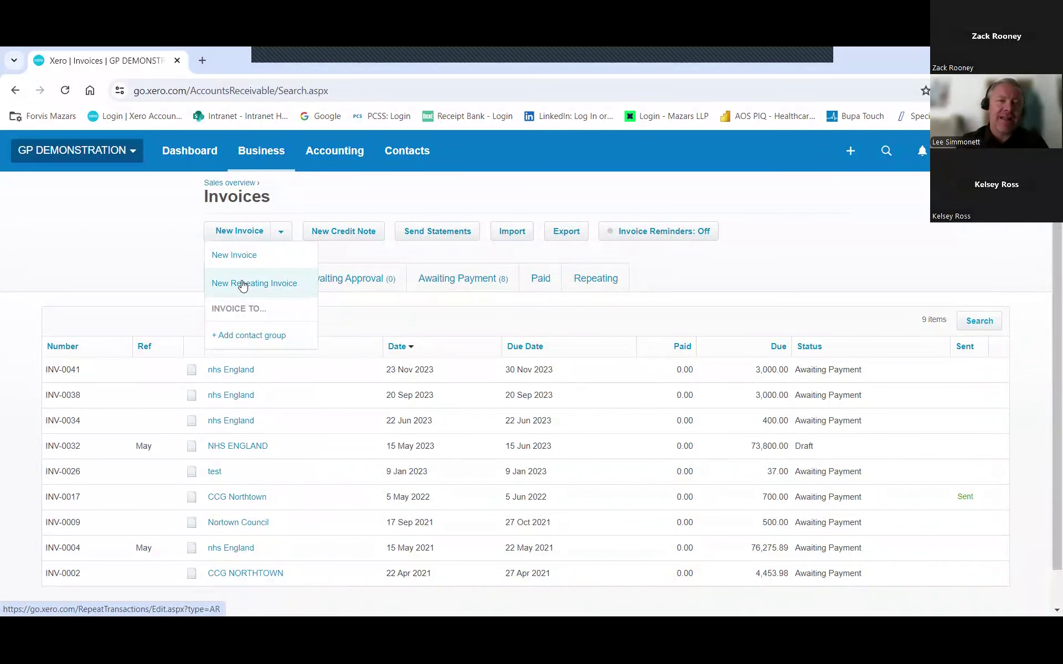
click(243, 285)
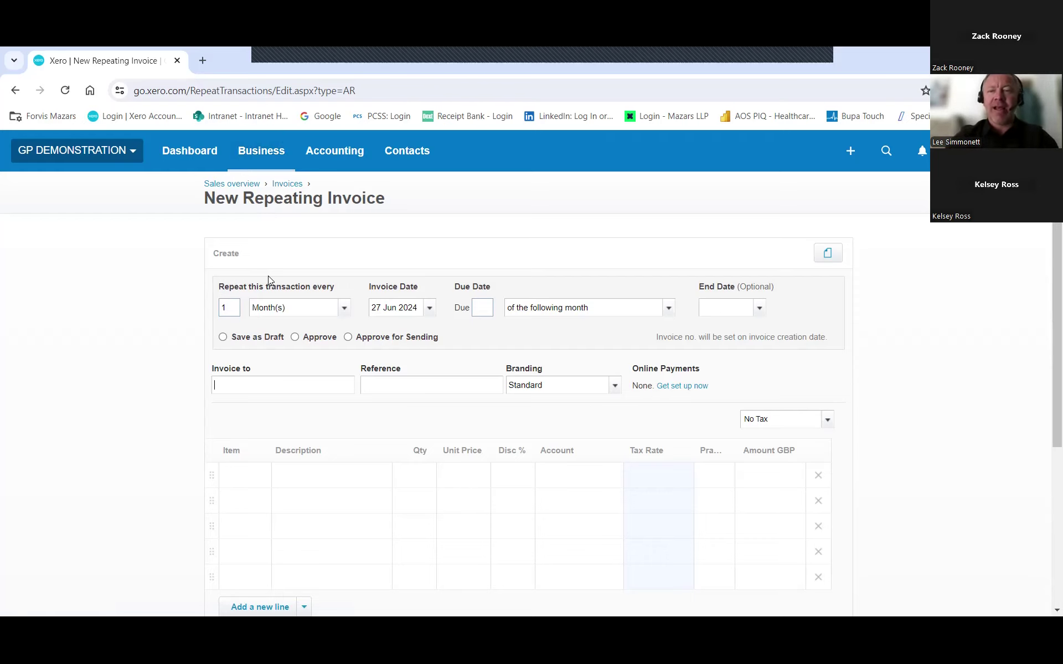
scroll(282, 277, down, 1)
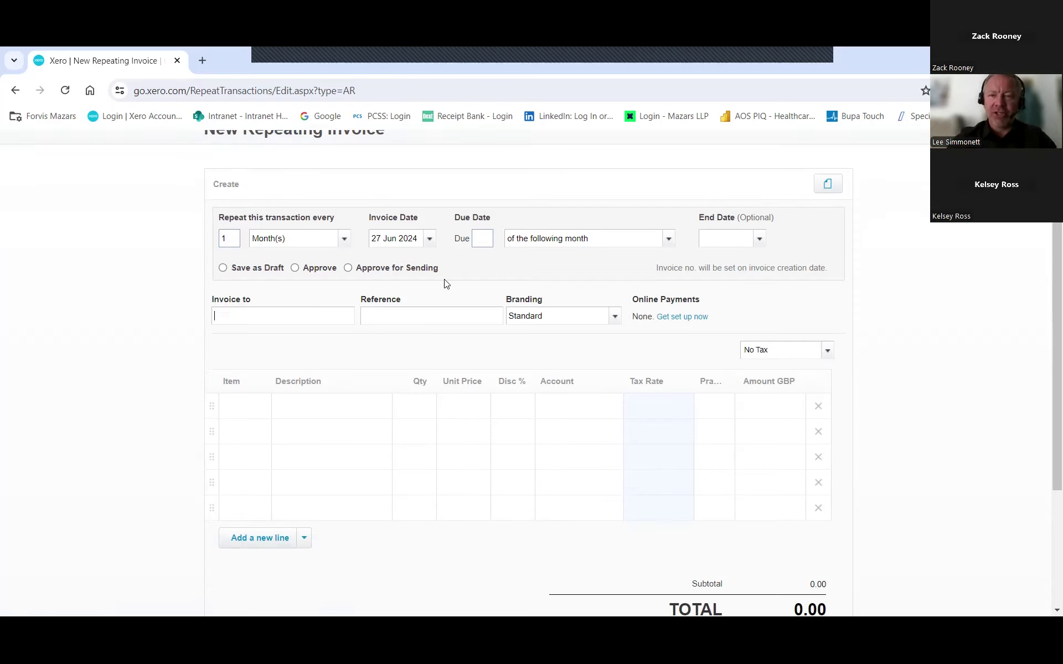
scroll(253, 310, up, 1)
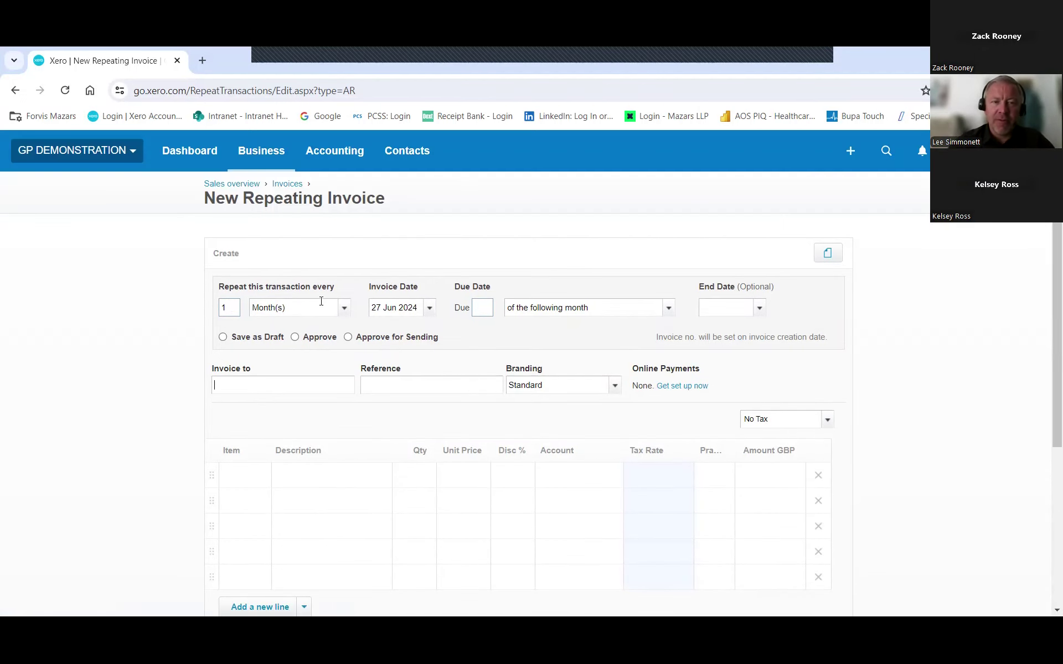
Set the repeating invoice's date to 15 Apr 2024 and acknowledge the past-date notice.
click(423, 319)
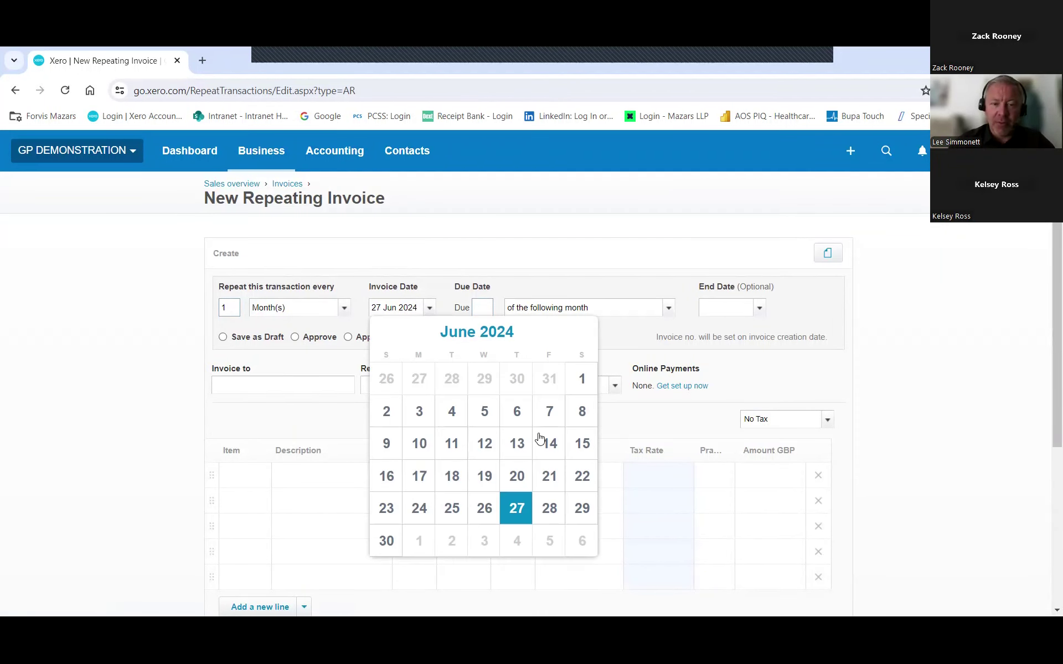
click(383, 330)
click(383, 330)
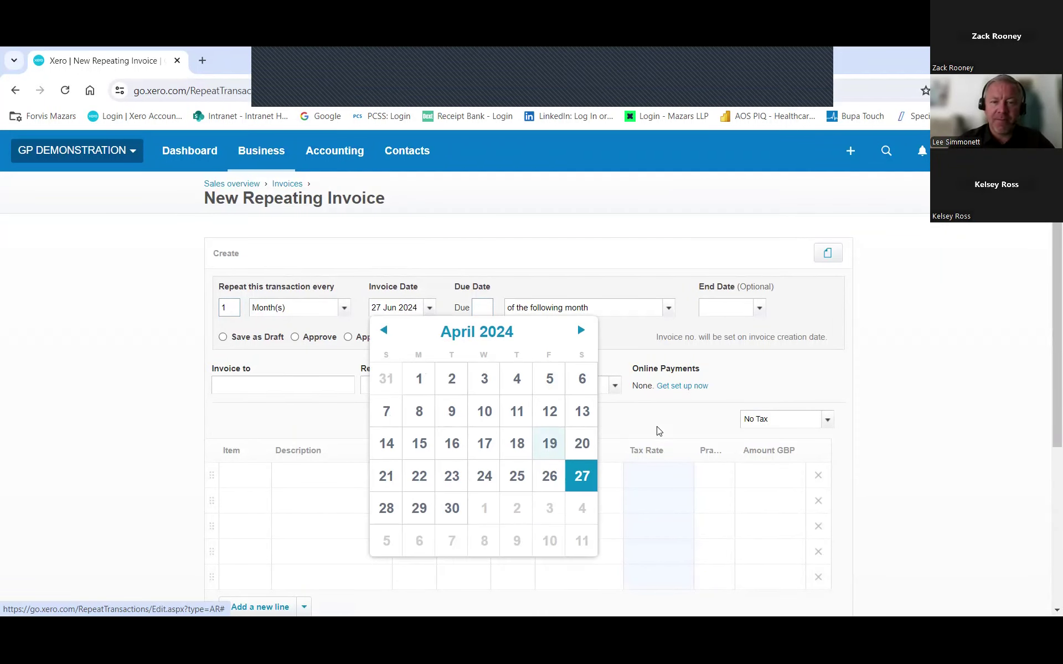
click(659, 433)
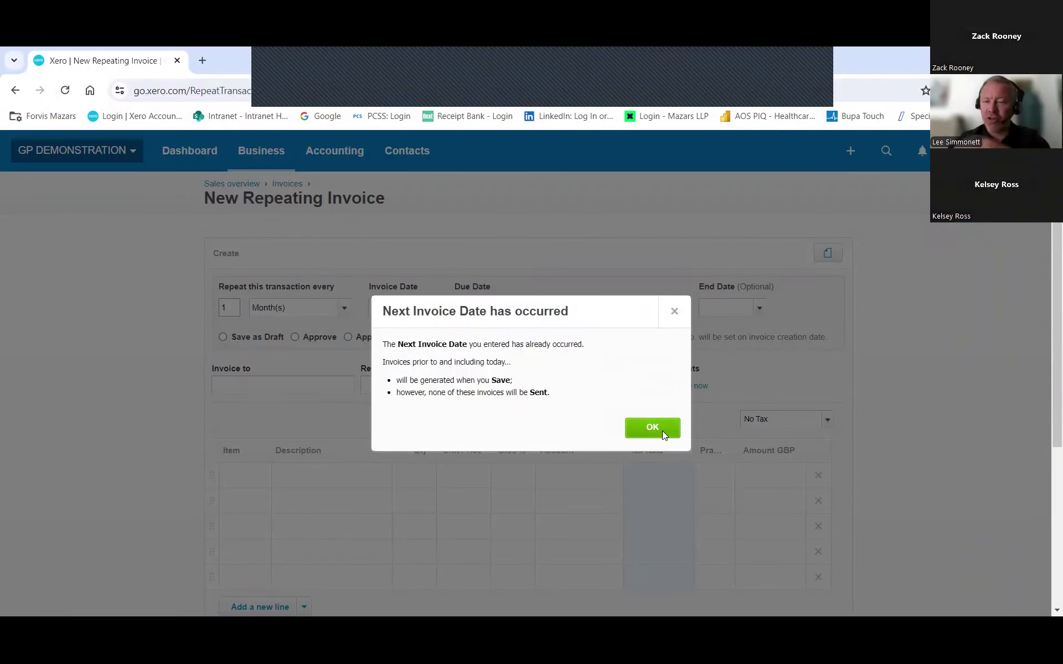
click(664, 430)
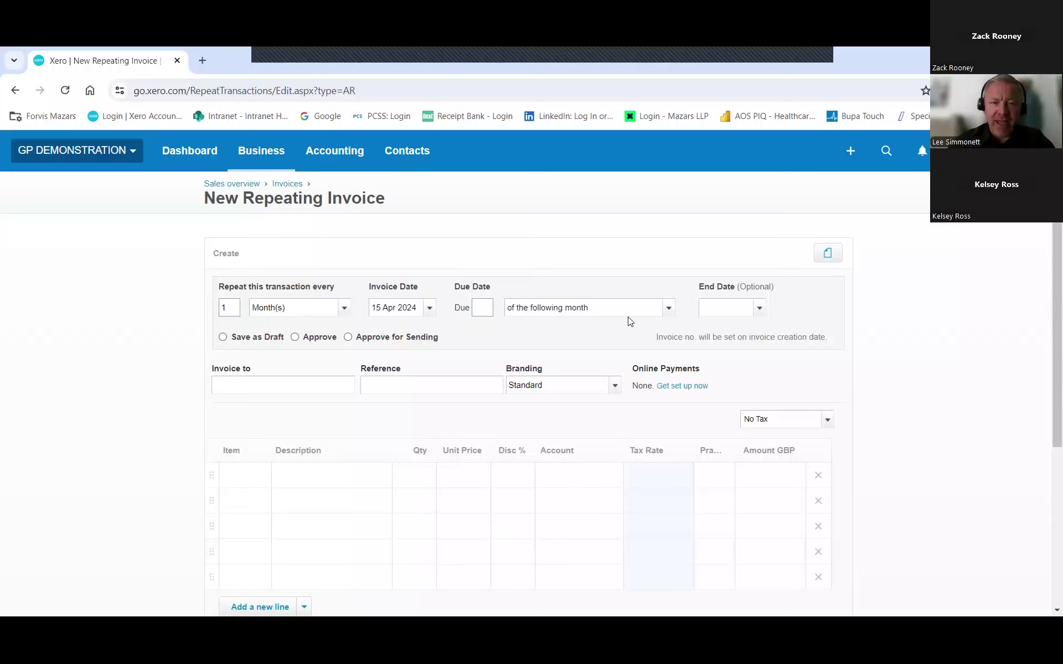
Set the repeating invoice due 3 days after the invoice date and have it saved as a draft.
text(3)
key(Tab)
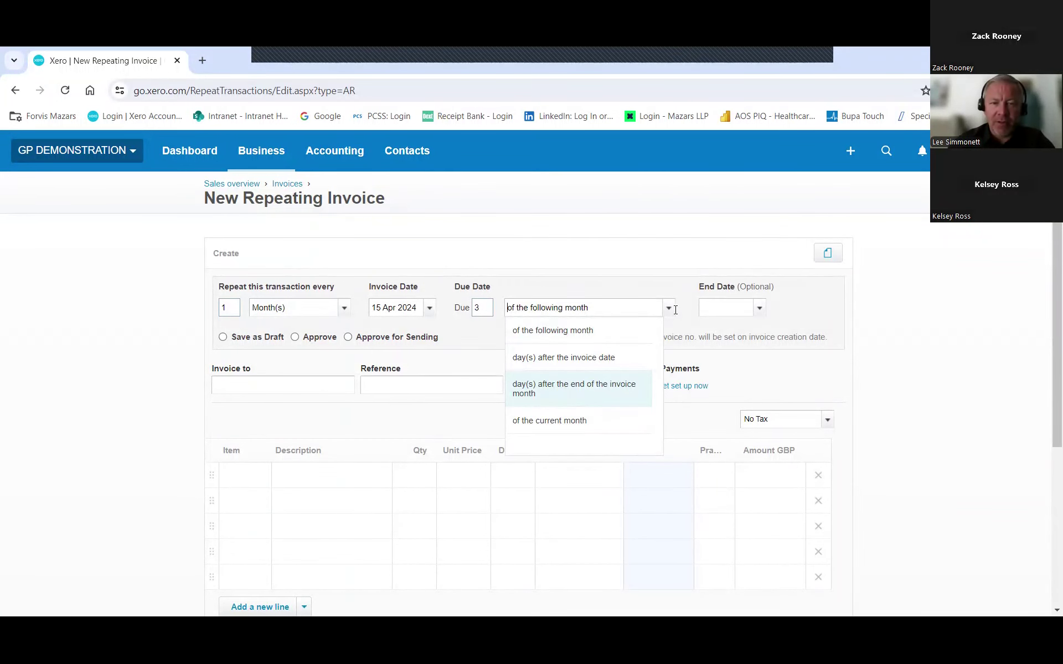
click(572, 391)
click(668, 309)
click(572, 363)
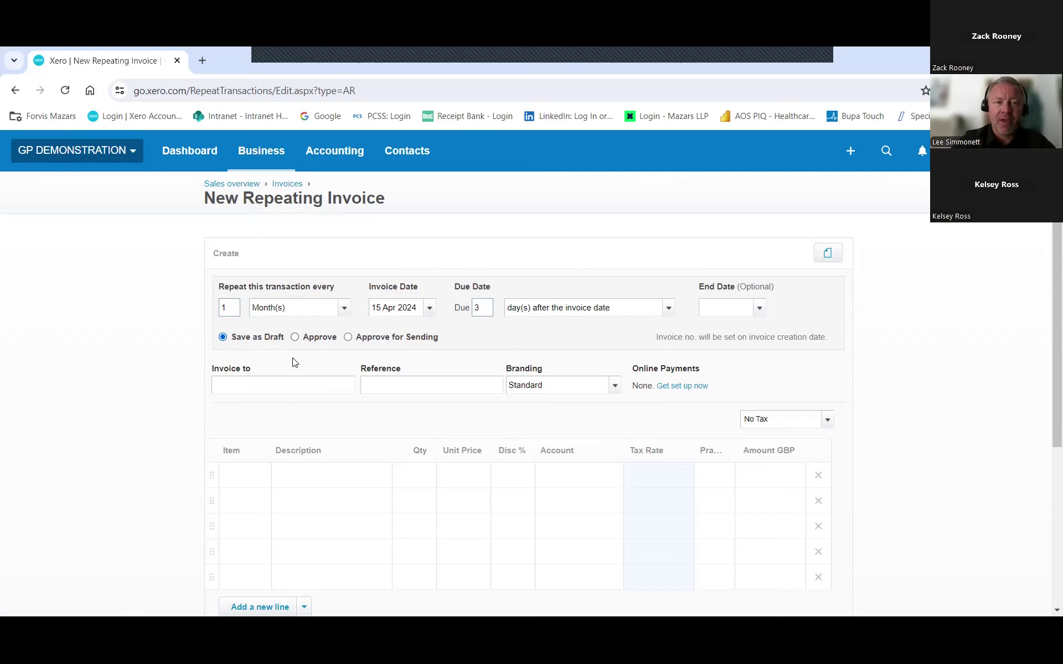
Address the repeating invoice to NHS Engalnd and enter PCSE as its reference.
scroll(280, 318, down, 1)
click(285, 316)
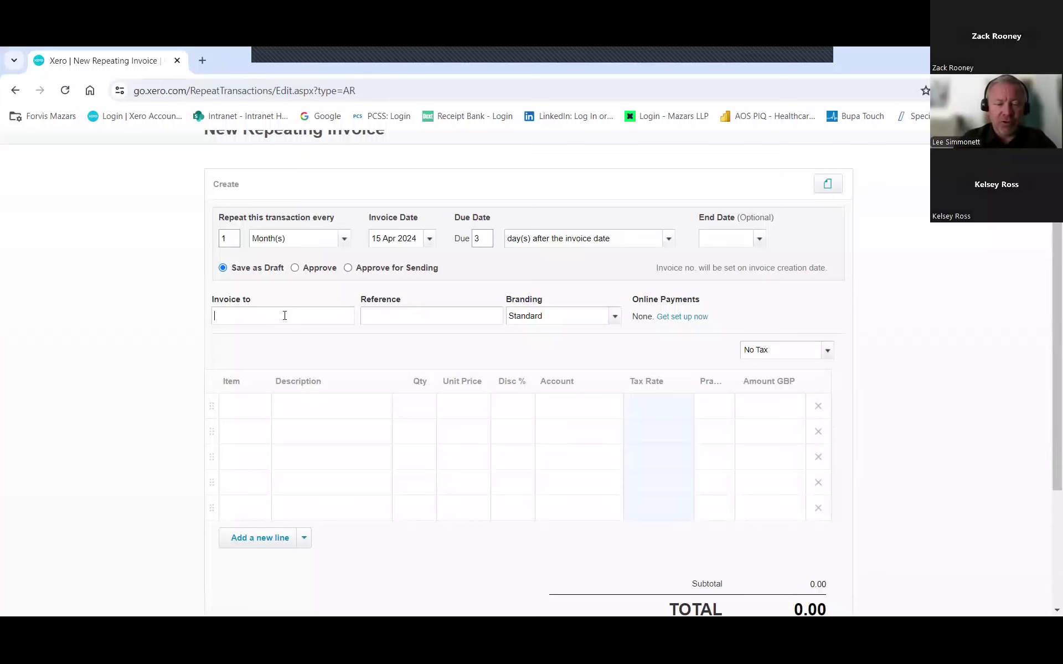
text(N)
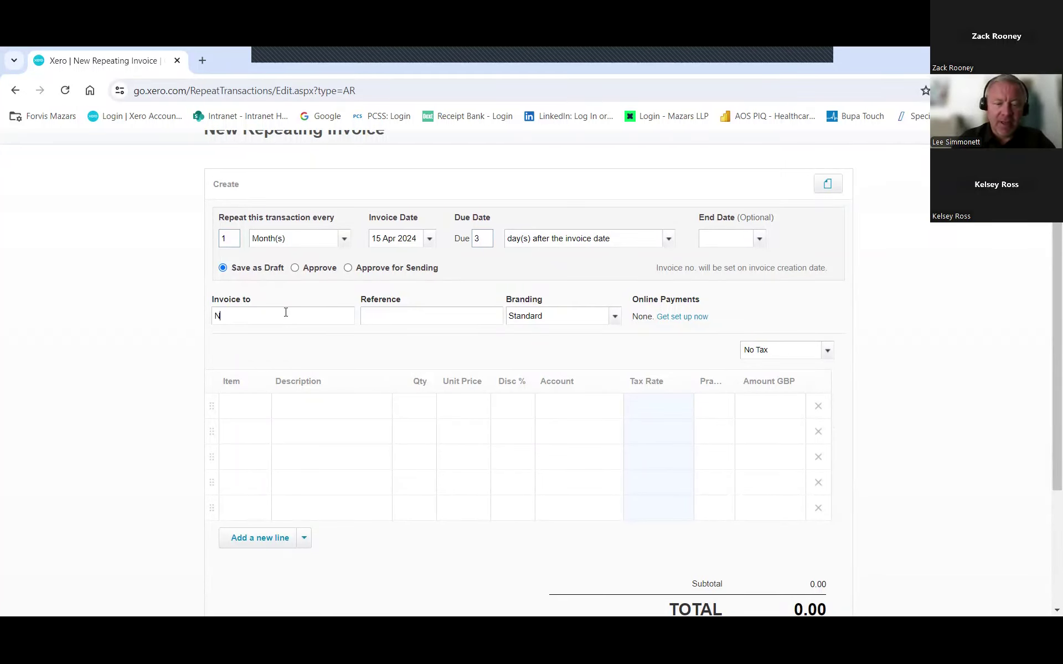
text(HS Engalnd)
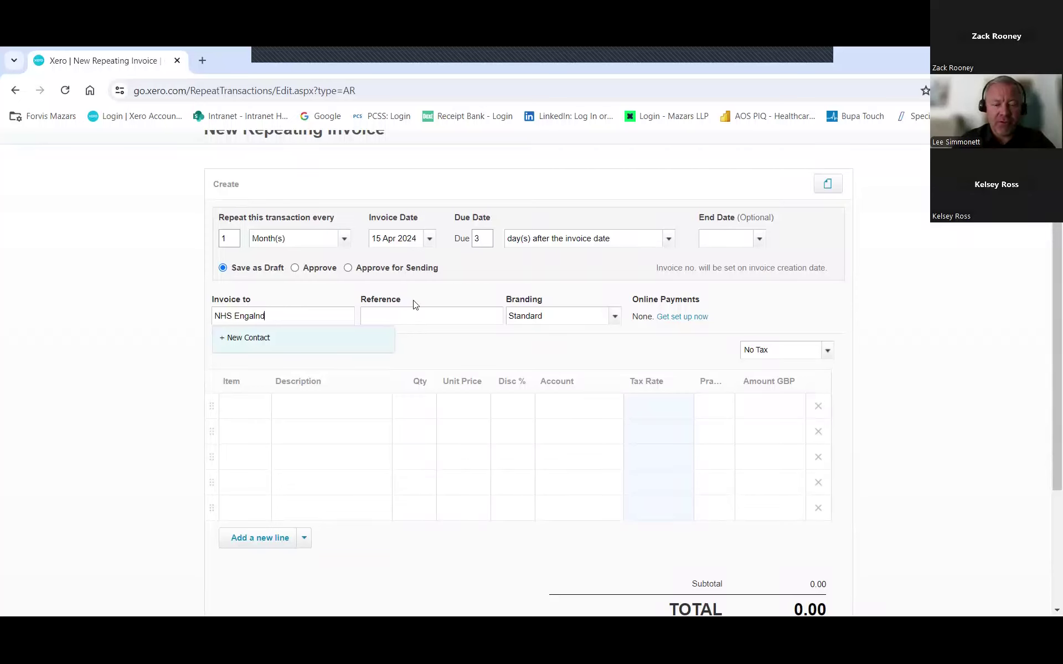
key(Tab)
text(PCSE)
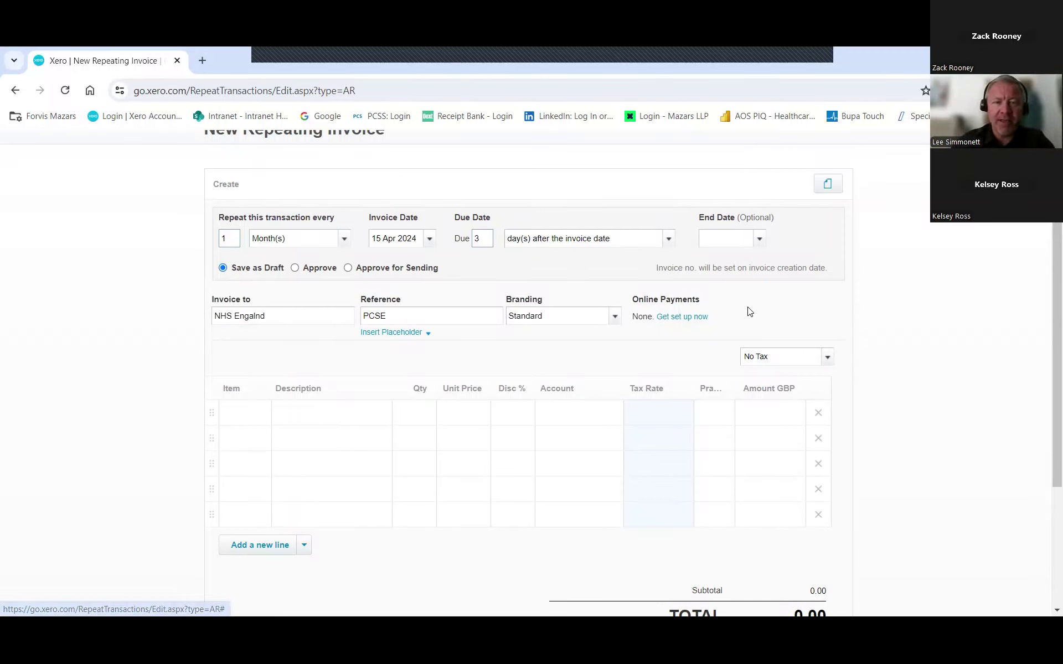
Enter Global Sum as the first invoice line's description and open that line's quantity for editing.
scroll(529, 344, down, 3)
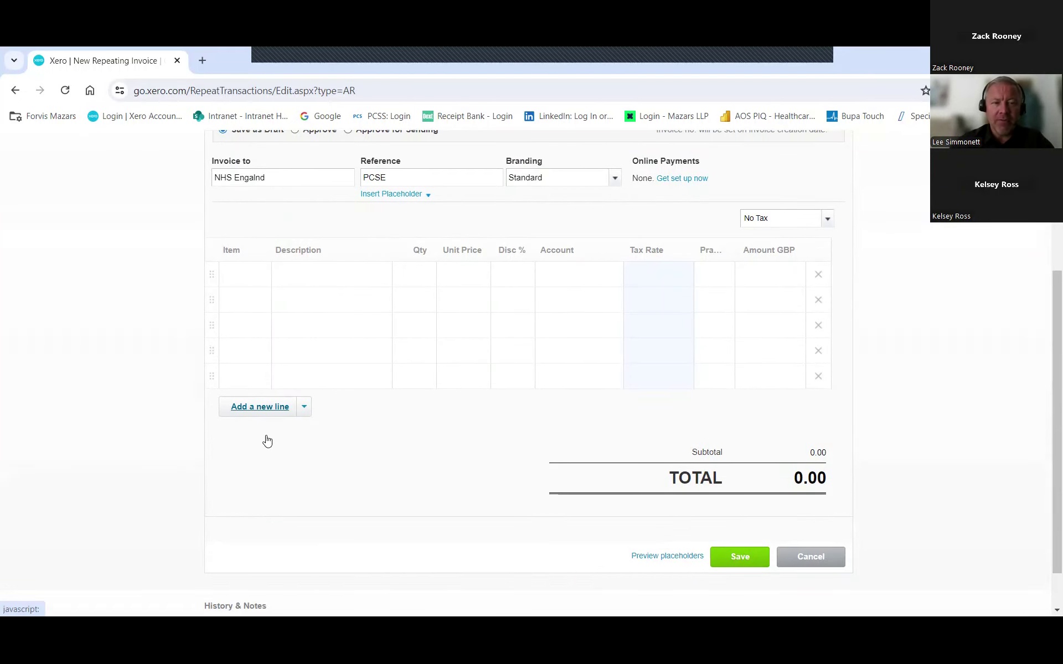
click(346, 267)
text(Global)
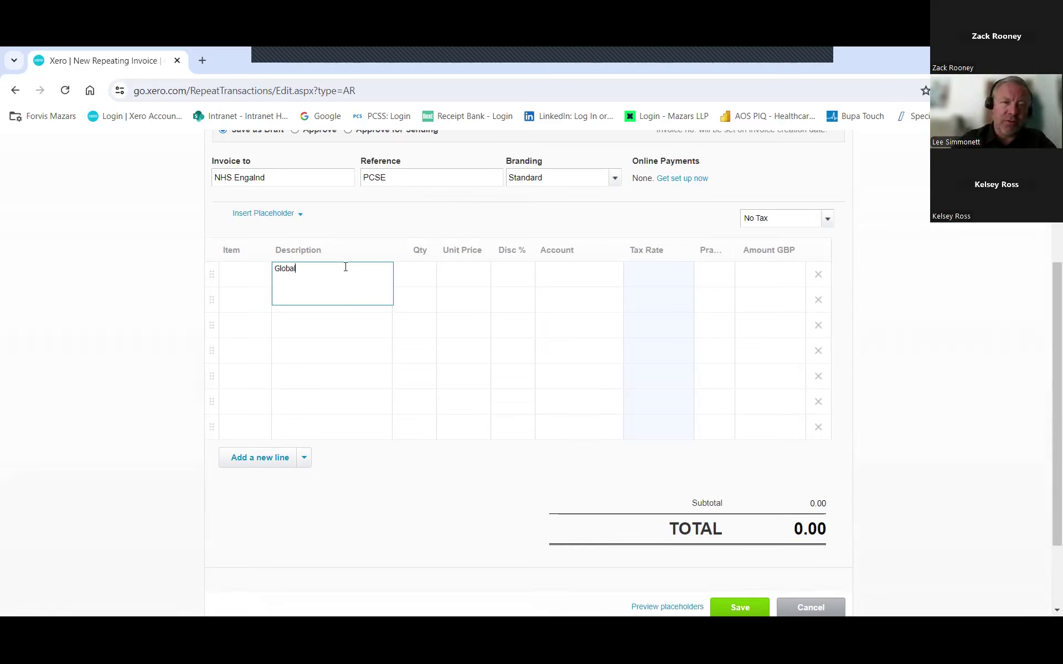
text( sum)
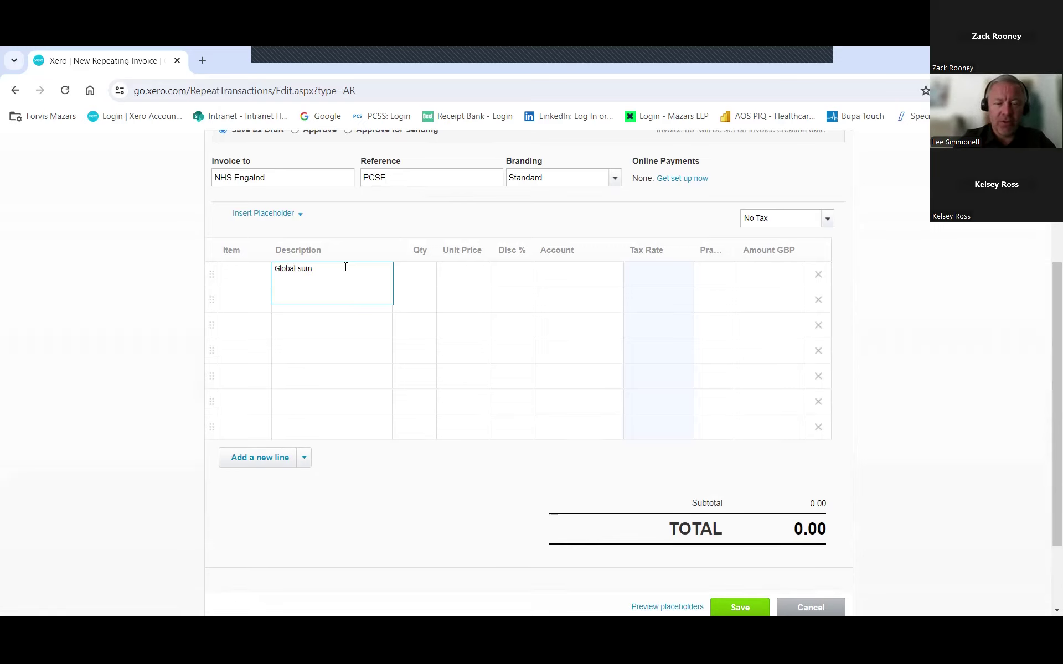
key(BackSpace)
key(BackSpace)
text(Sum)
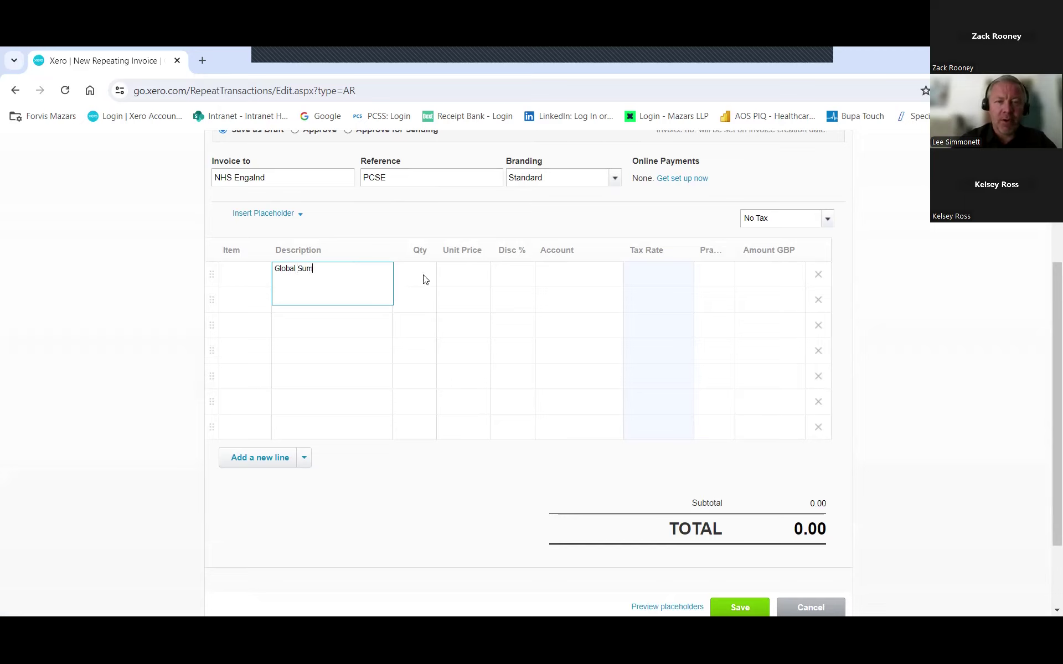
click(413, 278)
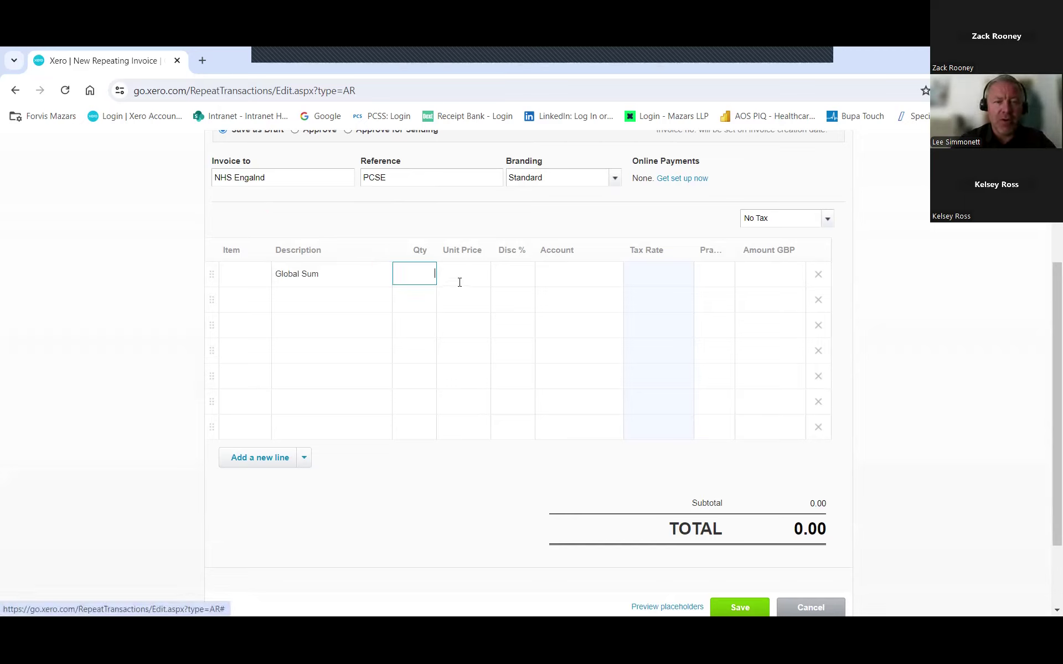
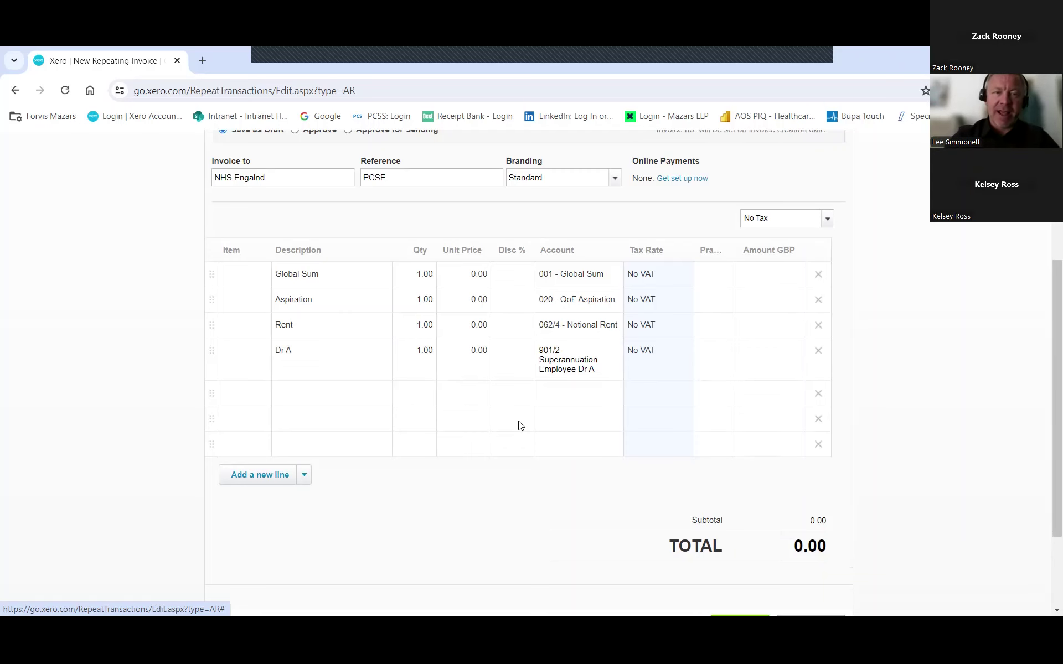
Look over the new repeating invoice's schedule and lines, then leave it unsaved for the repeating invoices list.
scroll(520, 425, down, 2)
scroll(252, 288, up, 5)
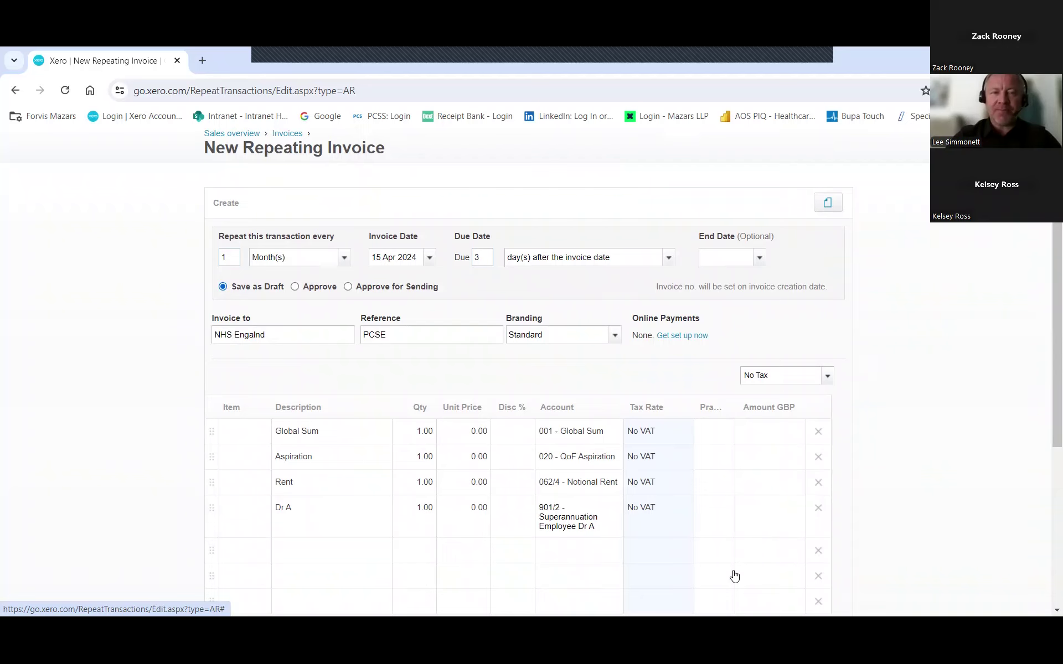
scroll(735, 576, down, 4)
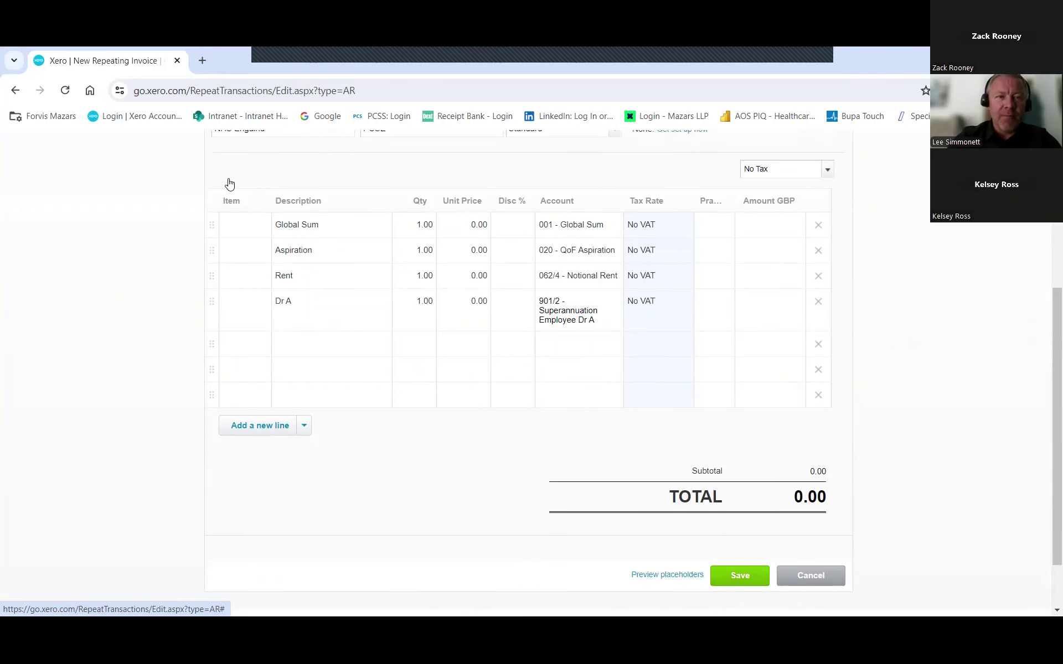
scroll(230, 184, up, 5)
click(260, 158)
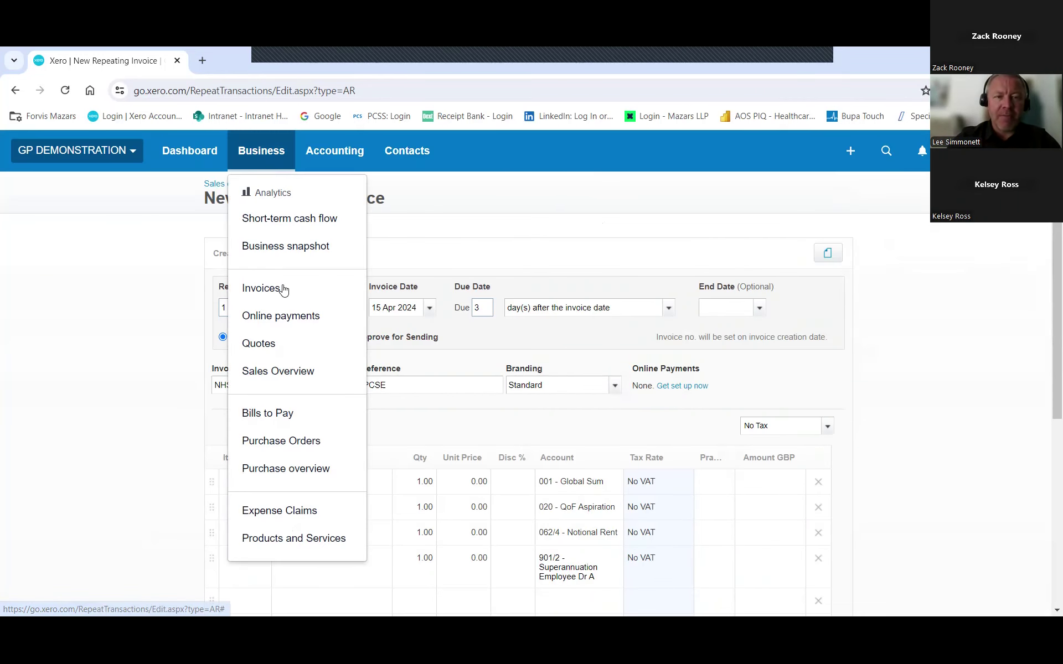
click(279, 163)
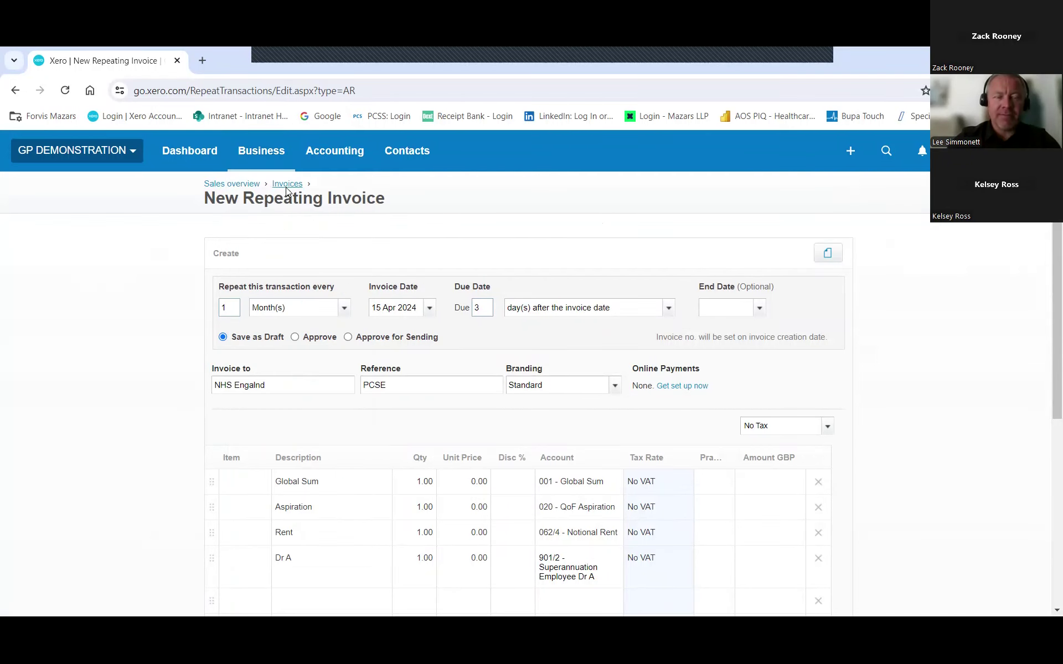
click(287, 185)
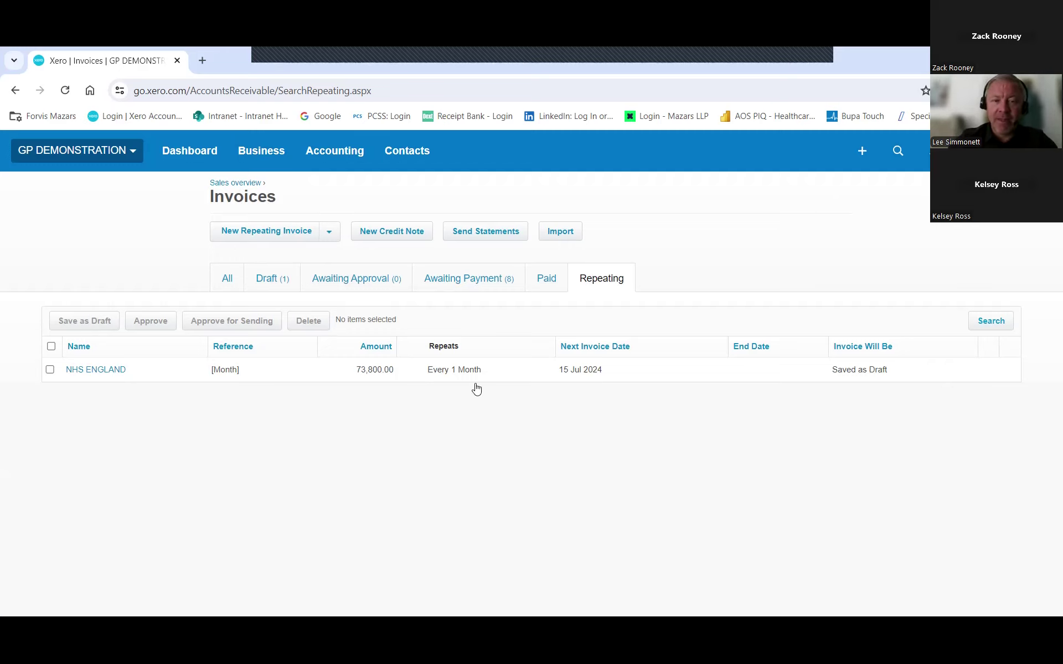
Open the existing NHS ENGLAND repeating invoice and examine its schedule, line items and total.
click(101, 372)
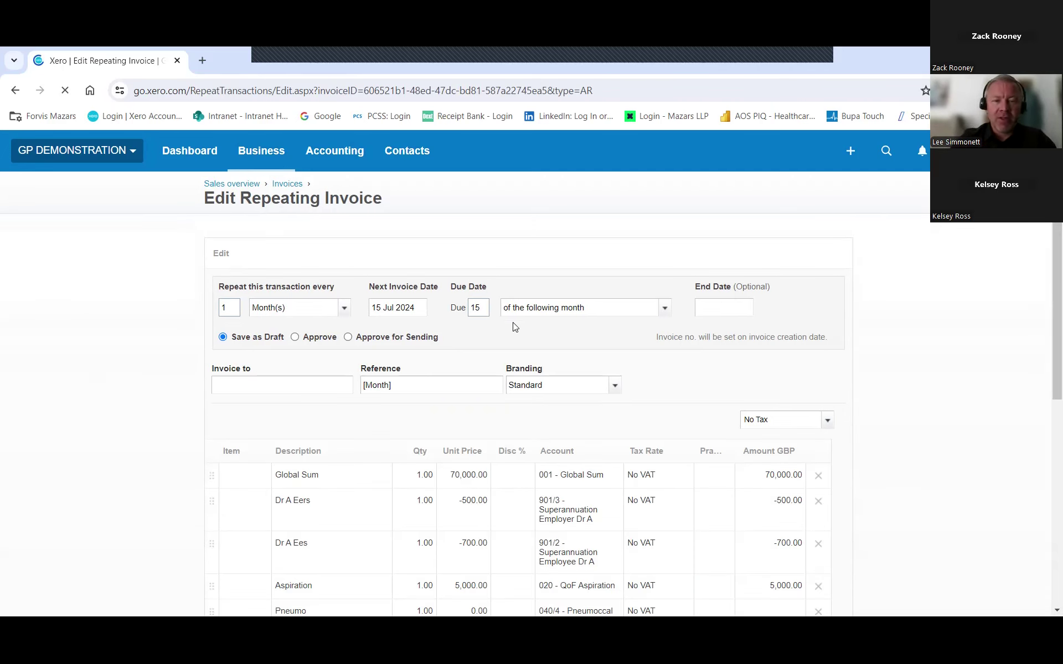
scroll(514, 330, down, 3)
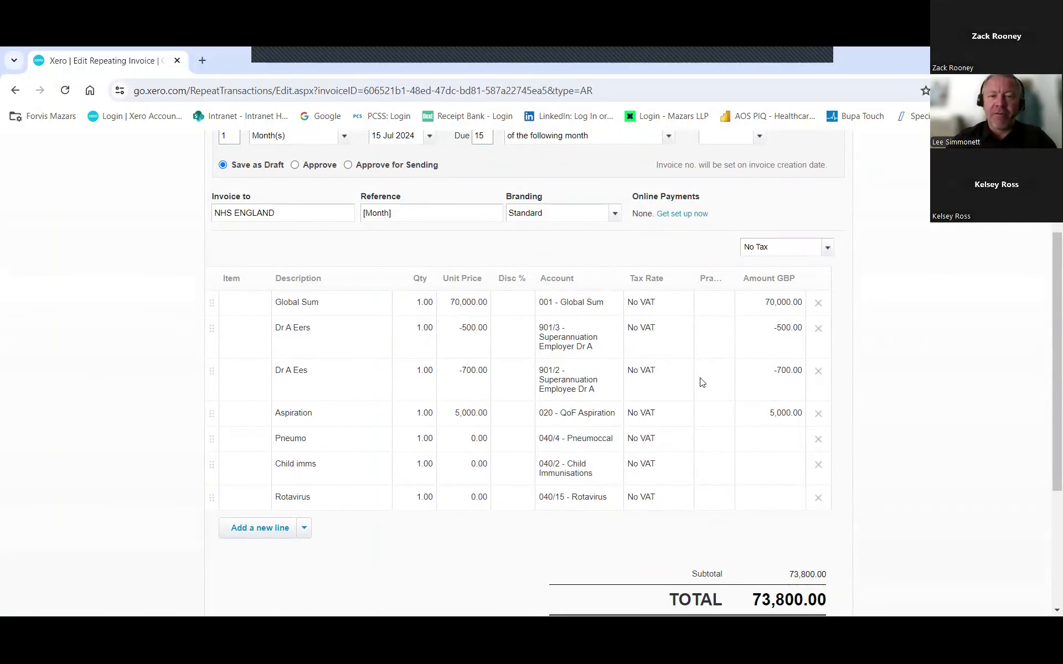
scroll(700, 380, up, 3)
scroll(474, 226, down, 10)
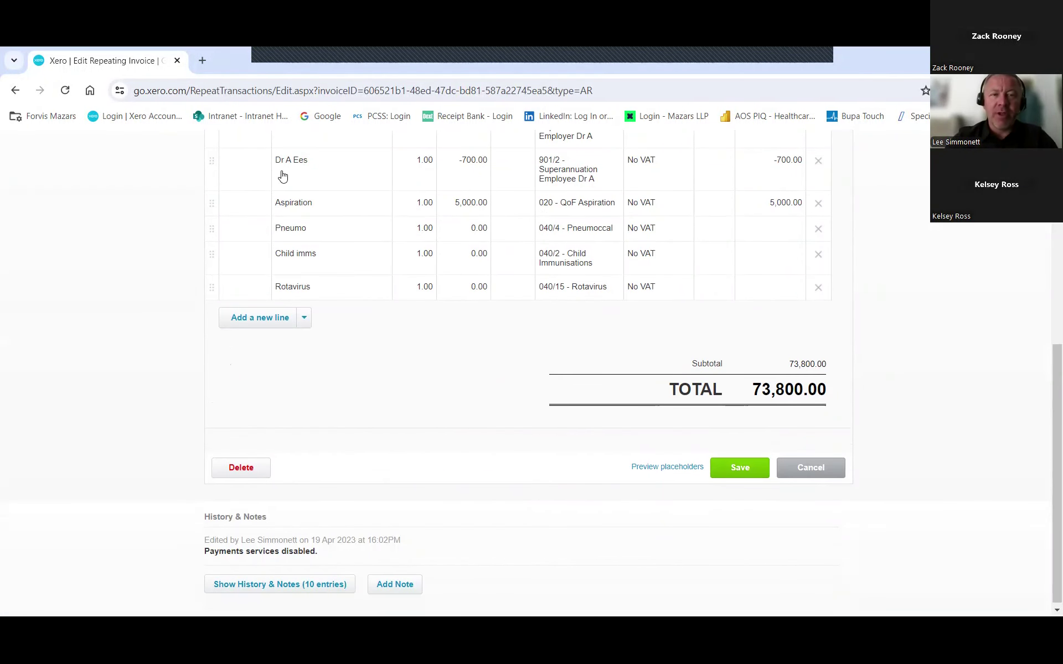
scroll(283, 176, up, 10)
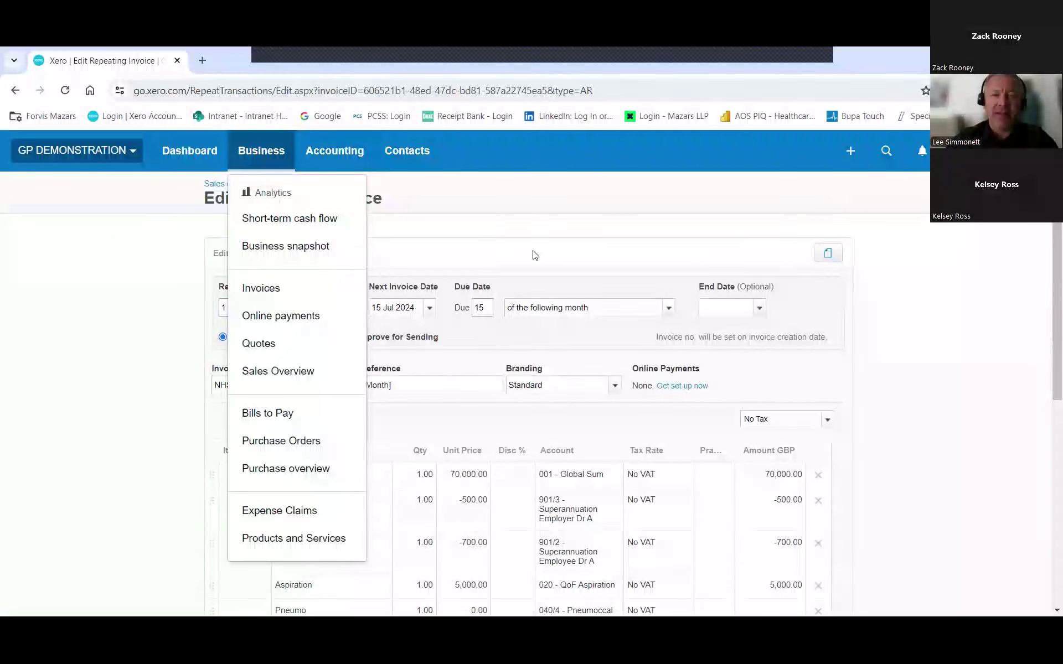
Leave the repeating invoice and list the draft sales invoices from the dashboard.
click(291, 189)
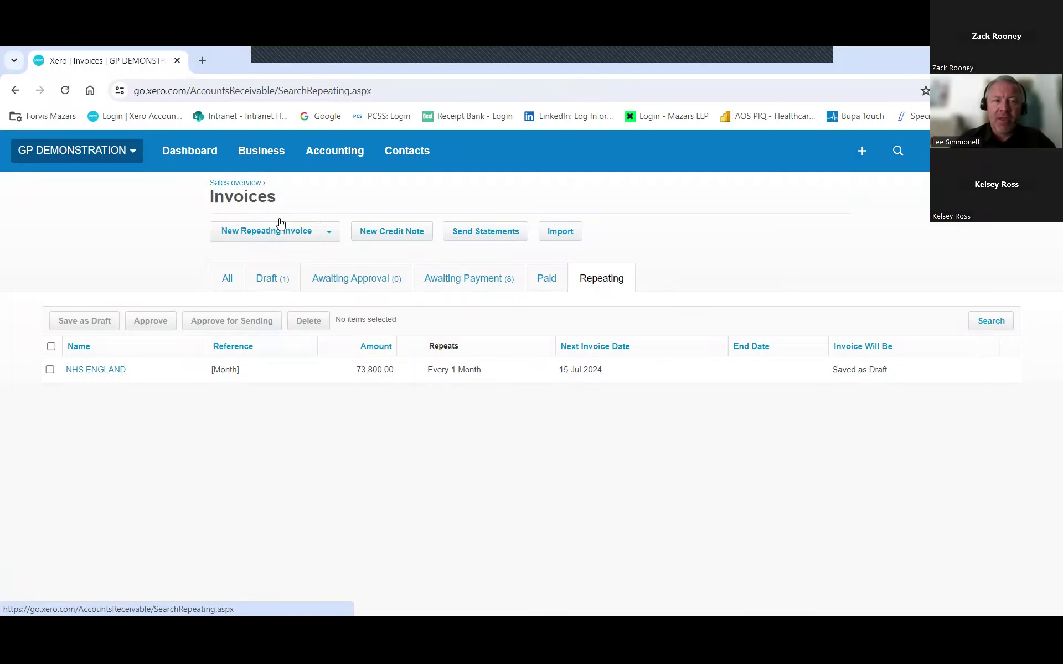
click(181, 157)
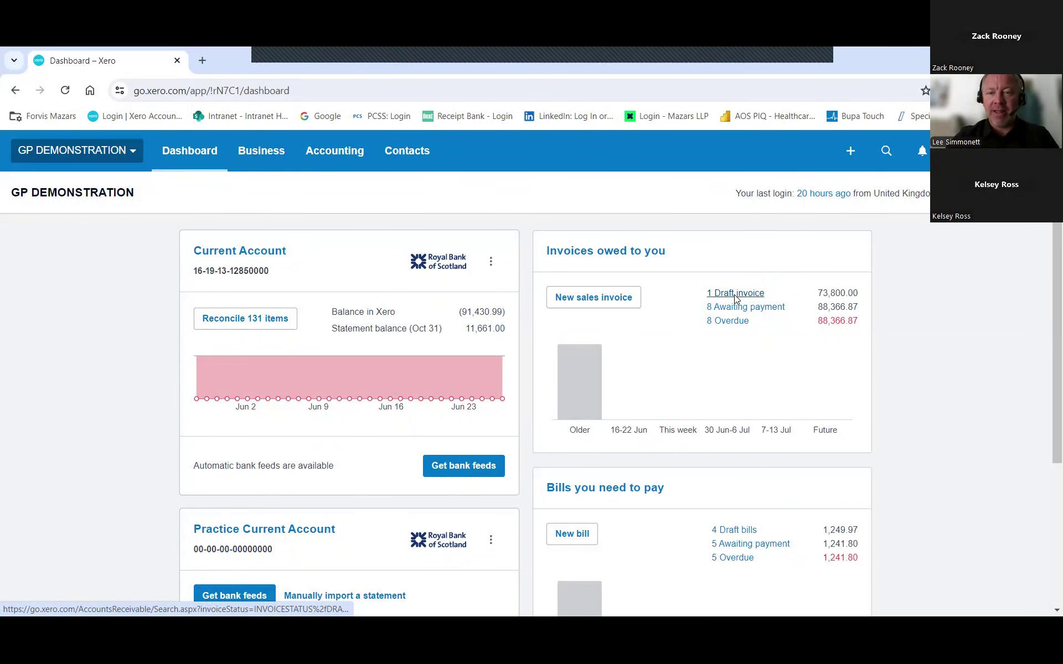
click(735, 295)
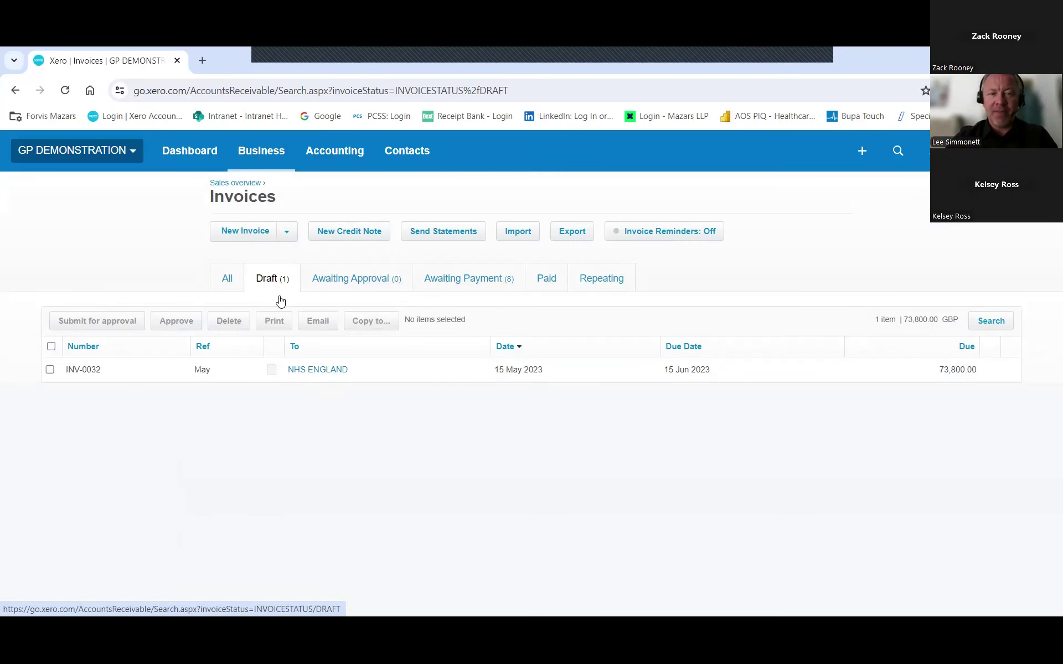
Open the draft NHS ENGLAND invoice INV-0032 and add a Health Checks line priced at 500.
click(319, 371)
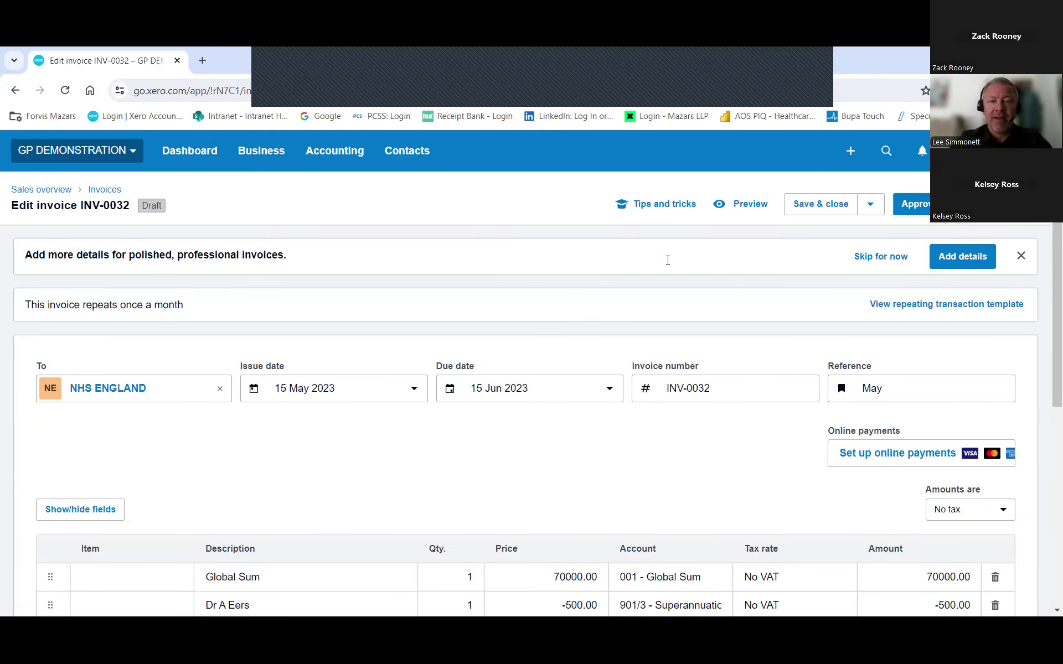
scroll(649, 270, down, 6)
scroll(665, 354, down, 5)
scroll(519, 425, down, 2)
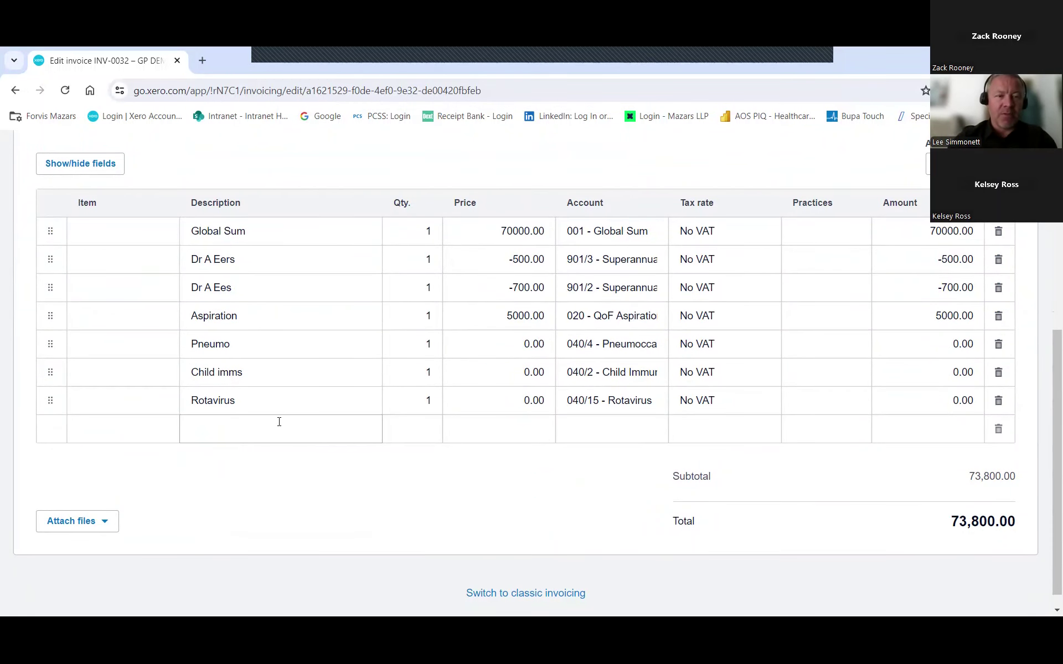
click(240, 433)
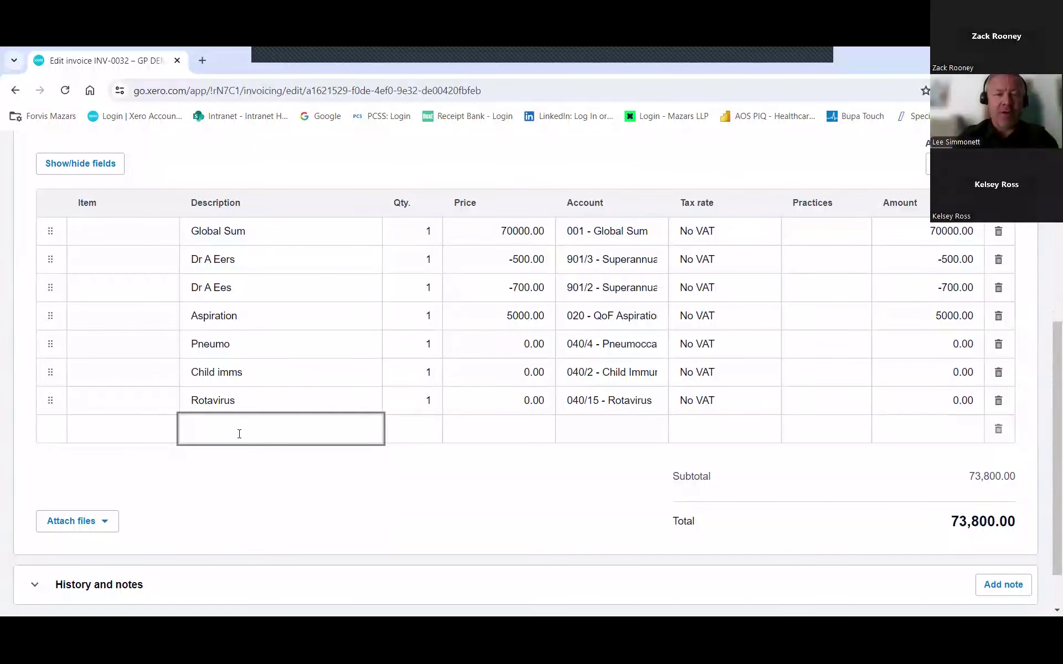
text(Health Checks)
key(Tab)
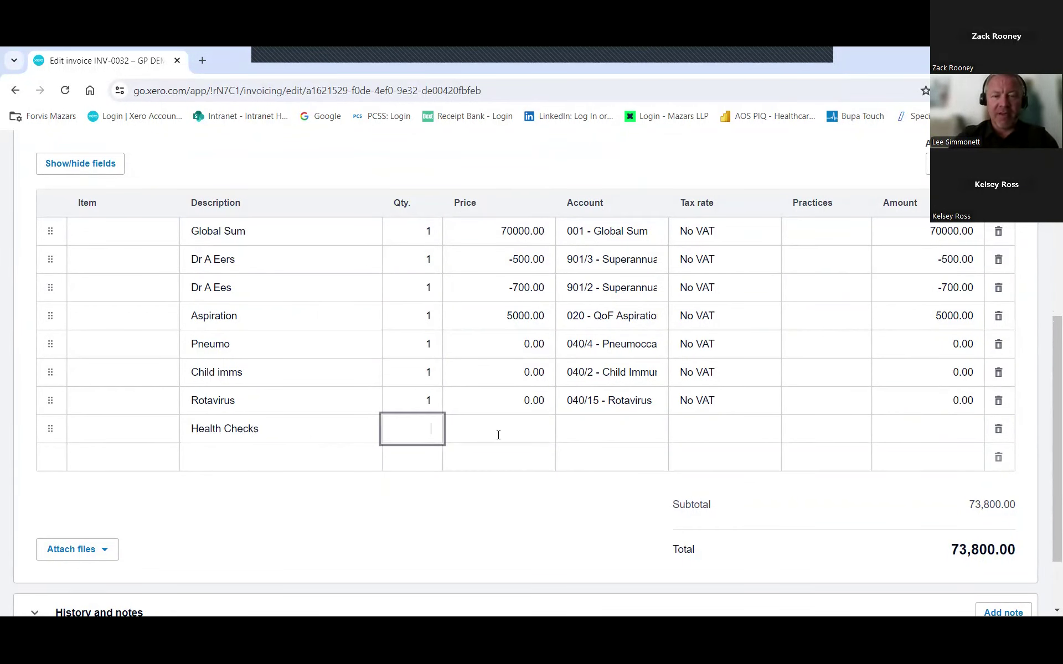
click(498, 431)
text(500)
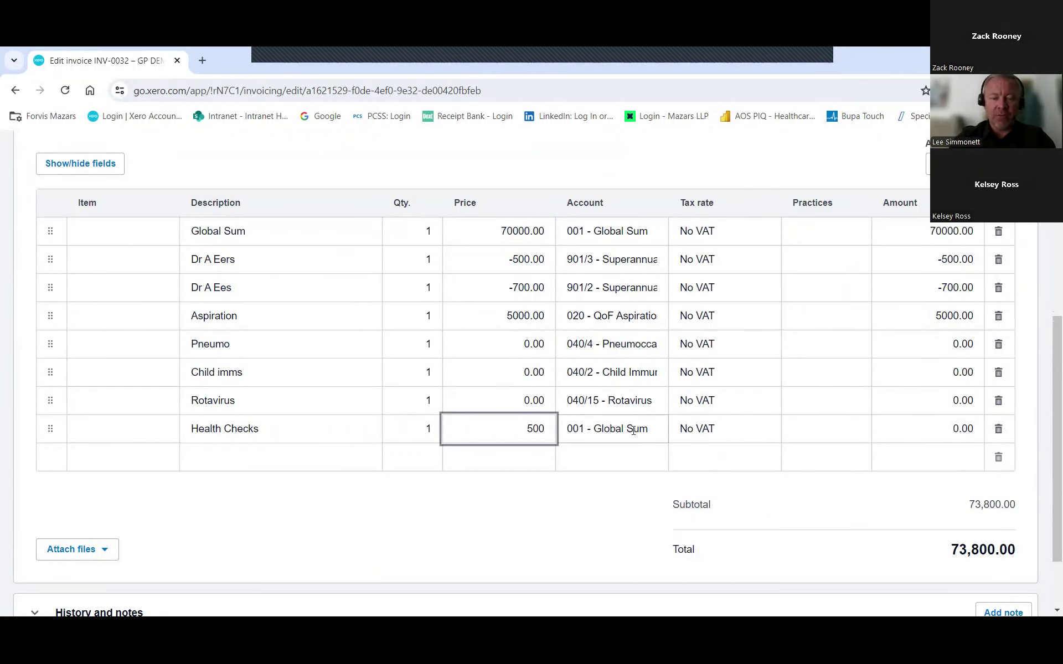
Assign the Health Checks line to the 040/5 health checks account and remove the Aspiration line.
click(633, 431)
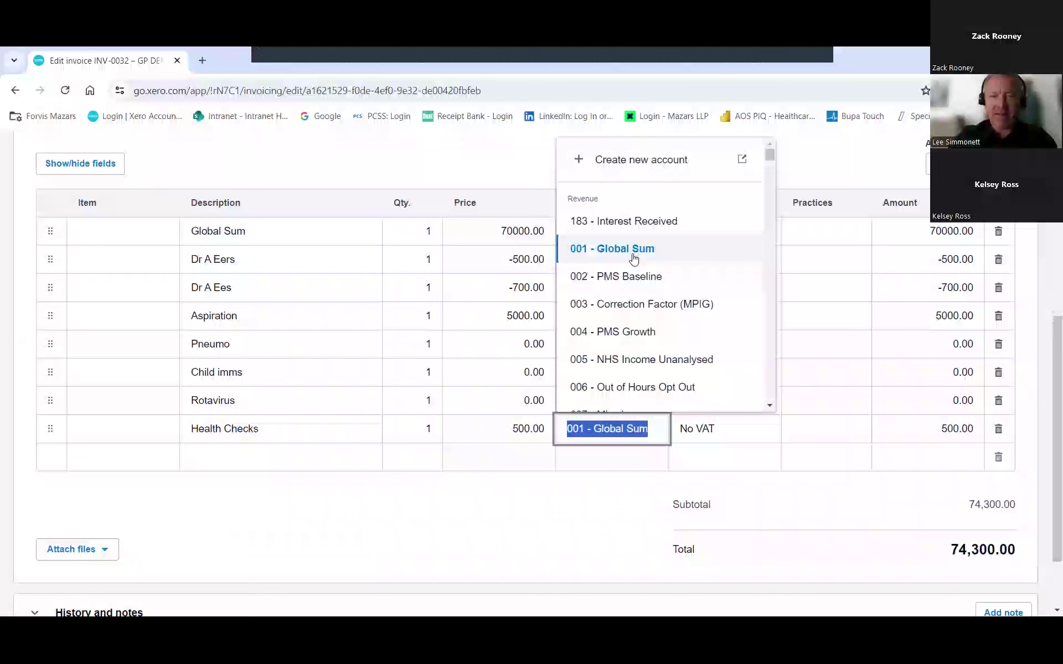
text(heal)
click(658, 248)
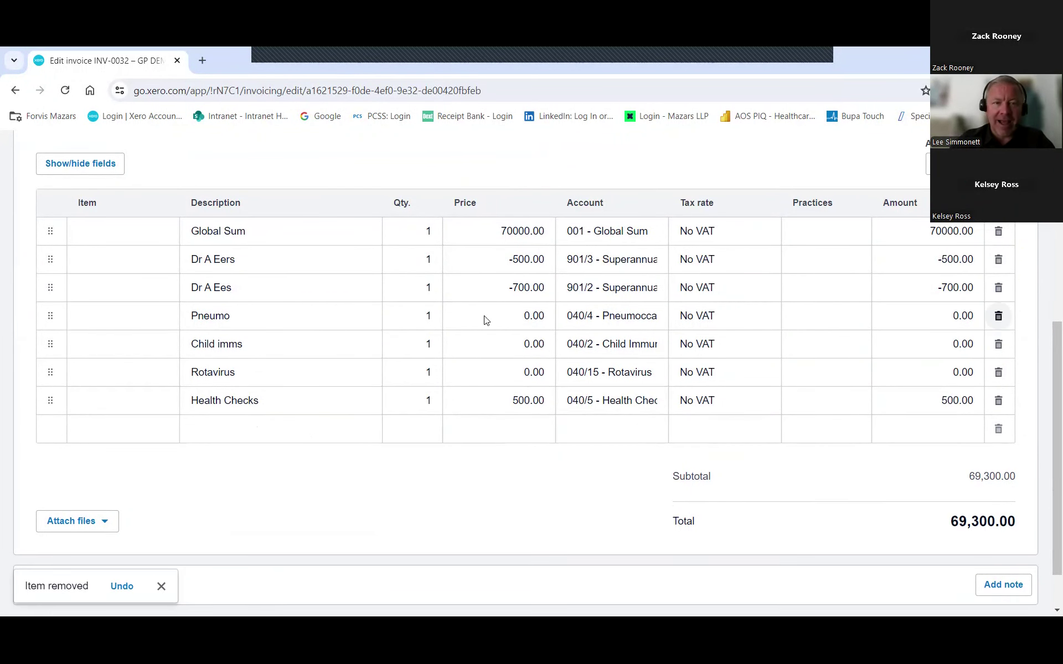
Check the edited invoice's header, line items and total, and try to approve it.
scroll(681, 288, up, 2)
scroll(661, 301, down, 3)
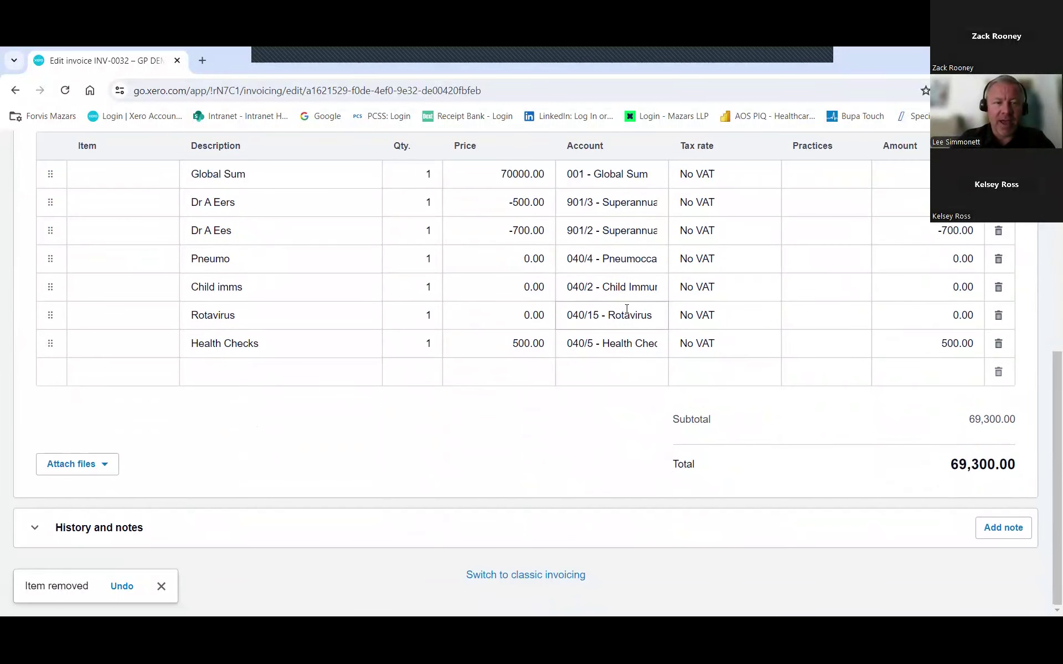
scroll(824, 270, up, 7)
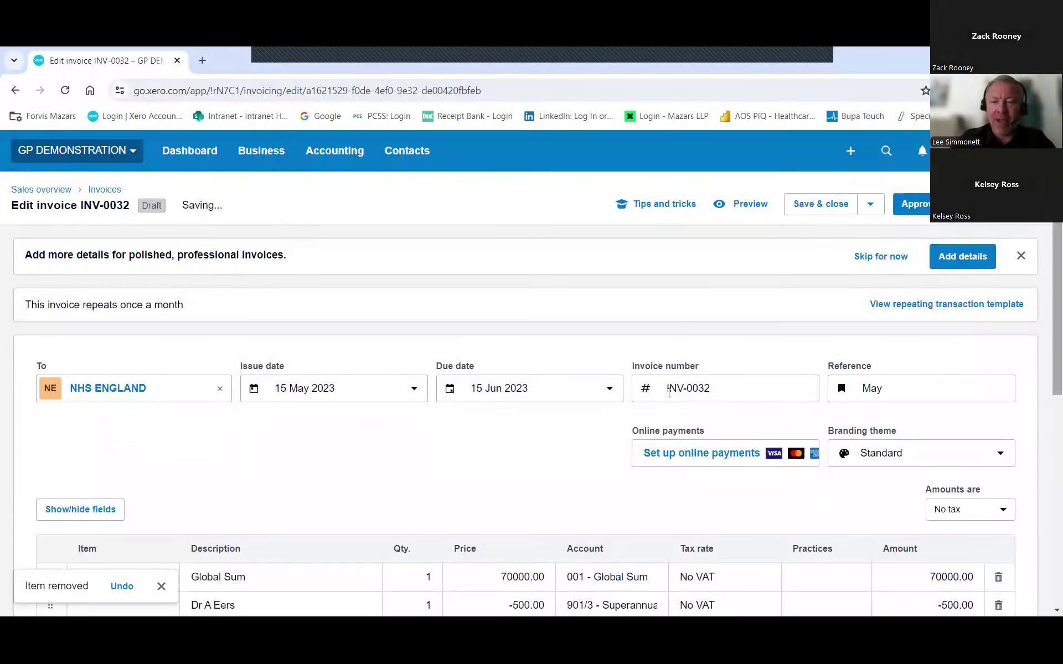
scroll(948, 459, down, 7)
drag(948, 465, 1021, 470)
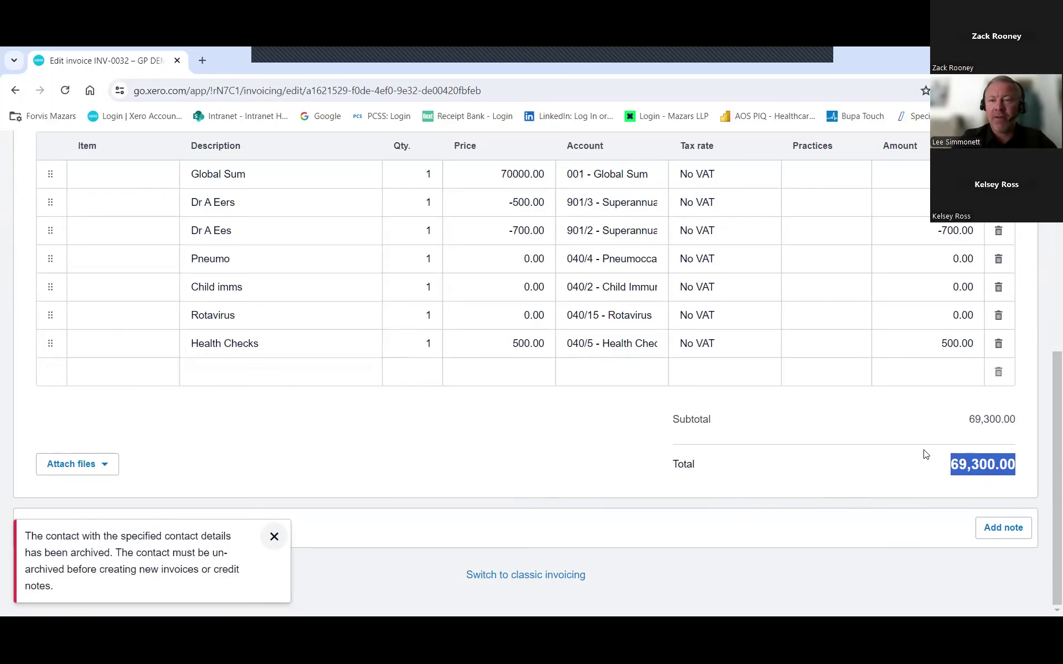
scroll(908, 446, up, 7)
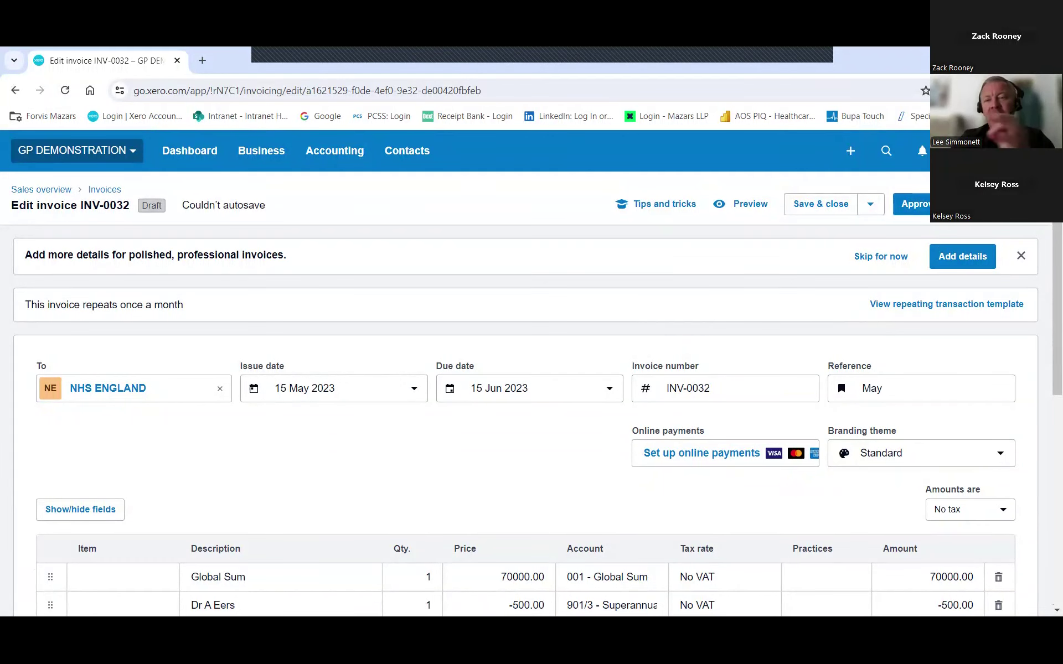
click(996, 203)
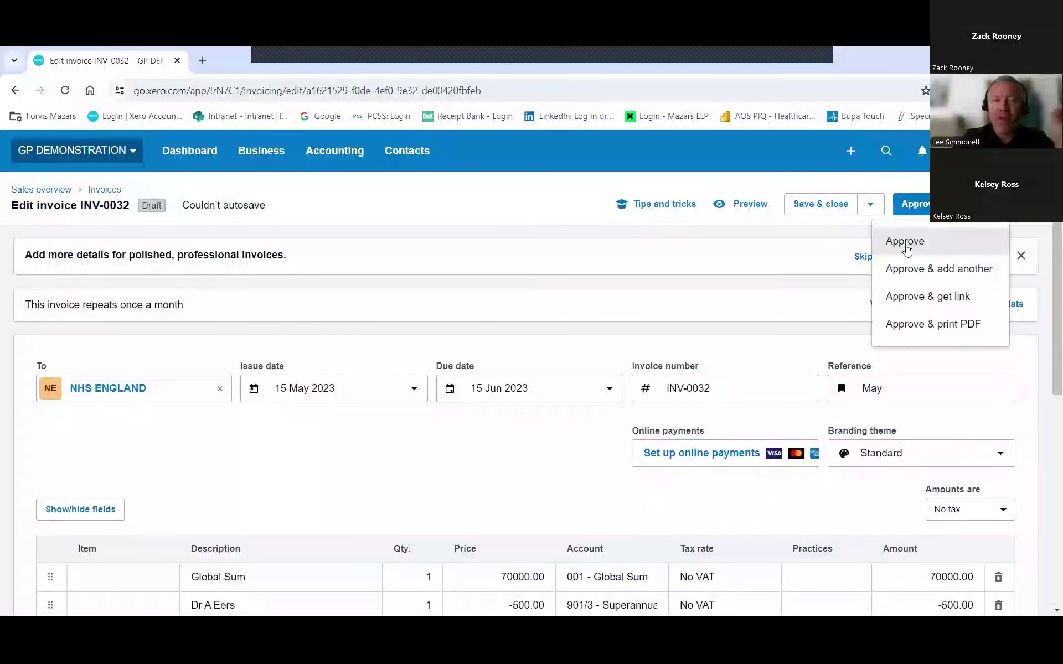
click(197, 159)
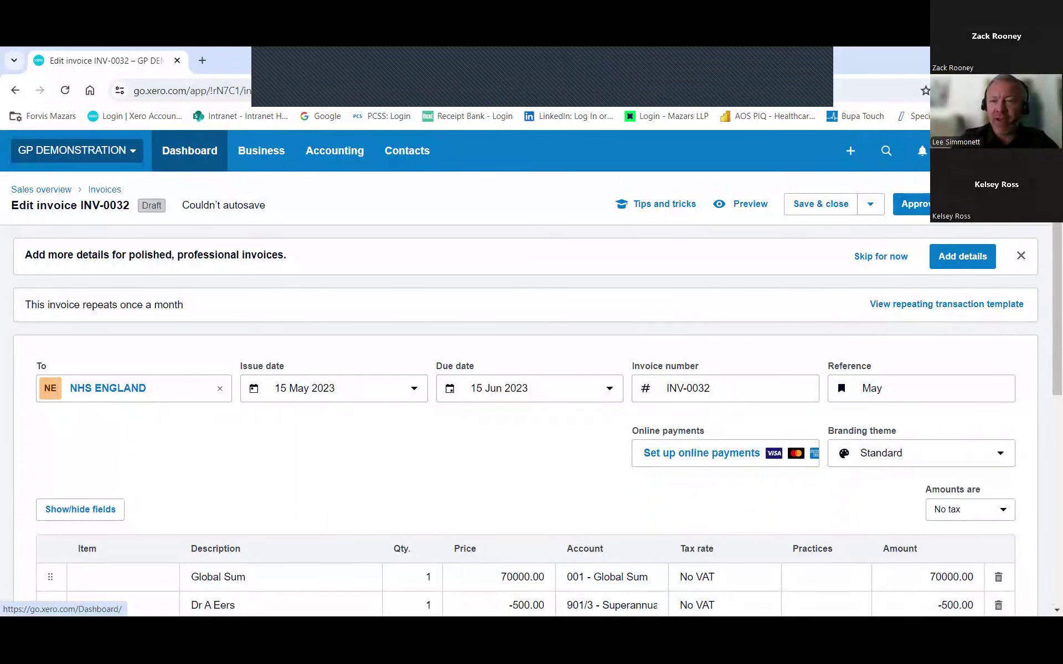
click(996, 204)
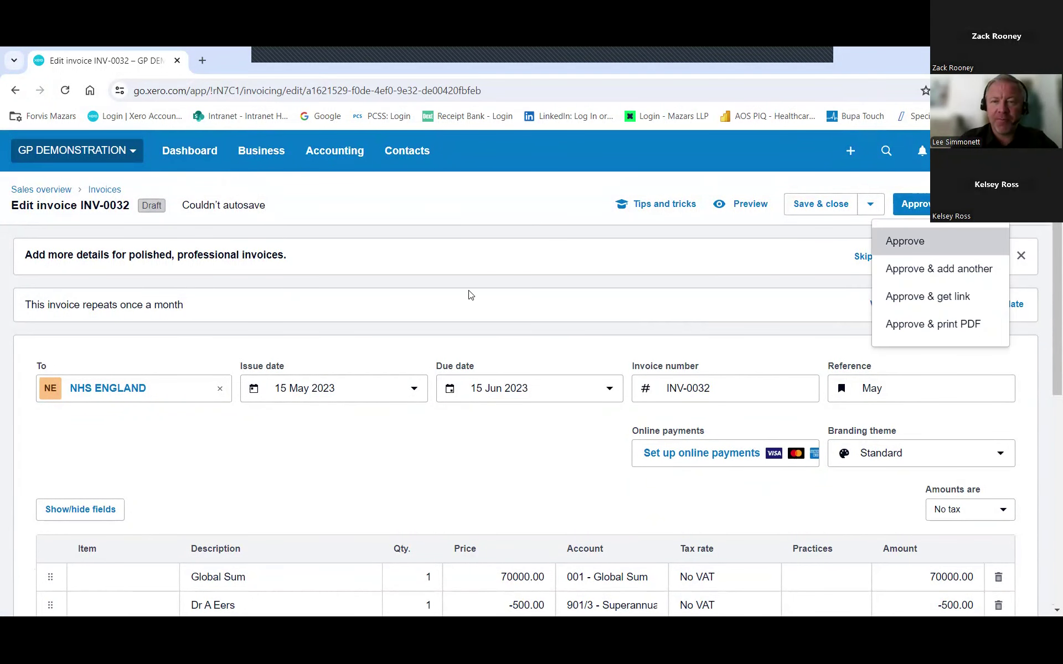
key(Return)
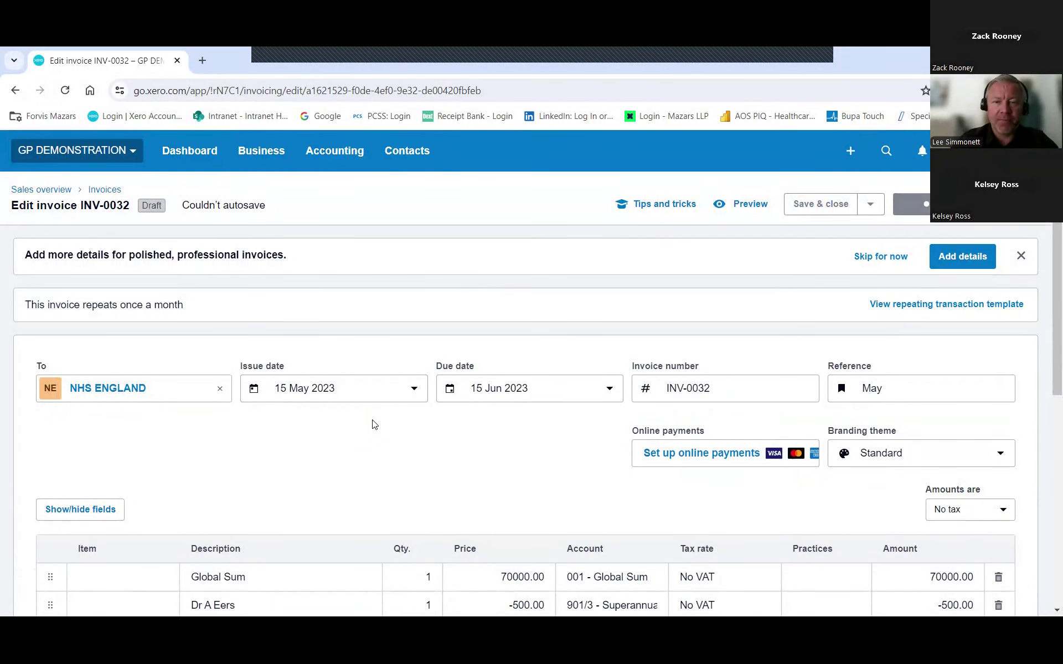
Dismiss the error, open the NHS ENGLAND contact record from the invoice, then close it and return to the dashboard.
scroll(326, 454, down, 2)
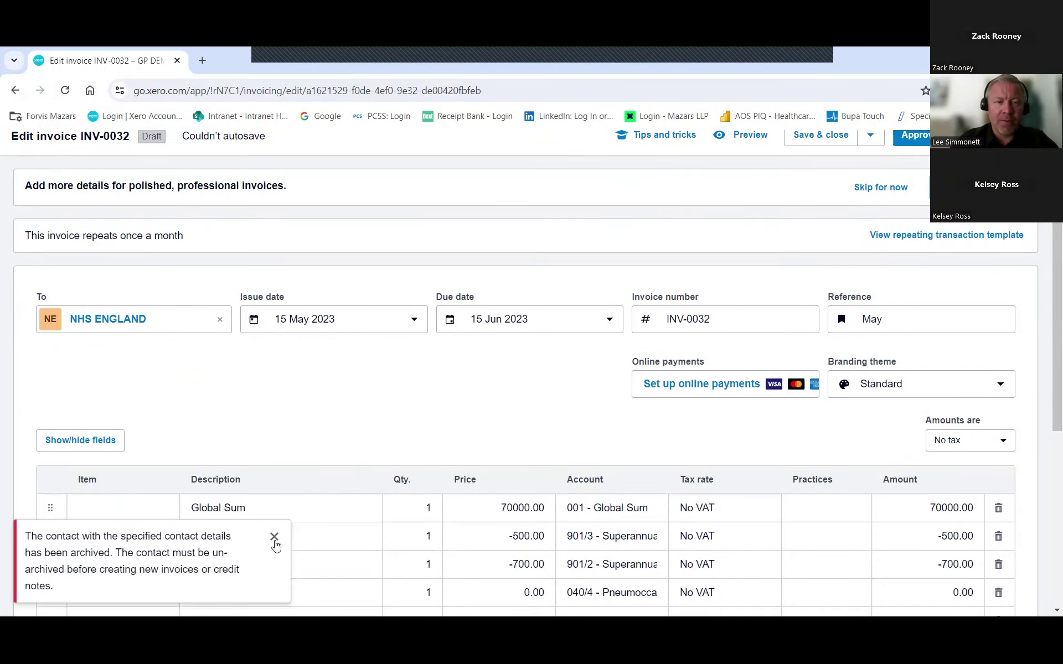
click(273, 540)
click(206, 395)
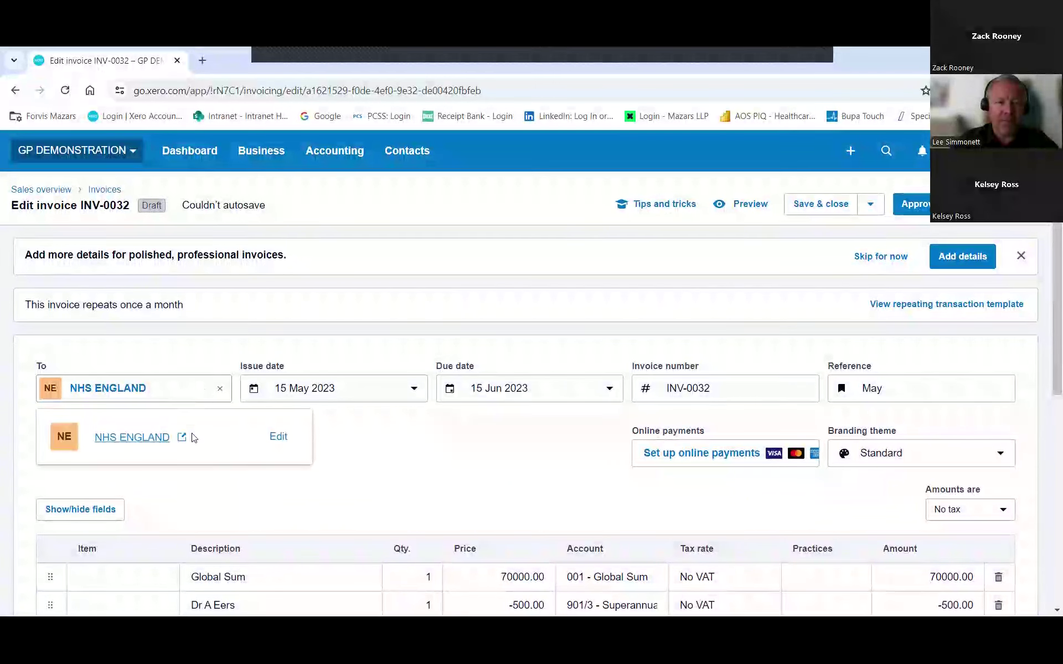
click(183, 438)
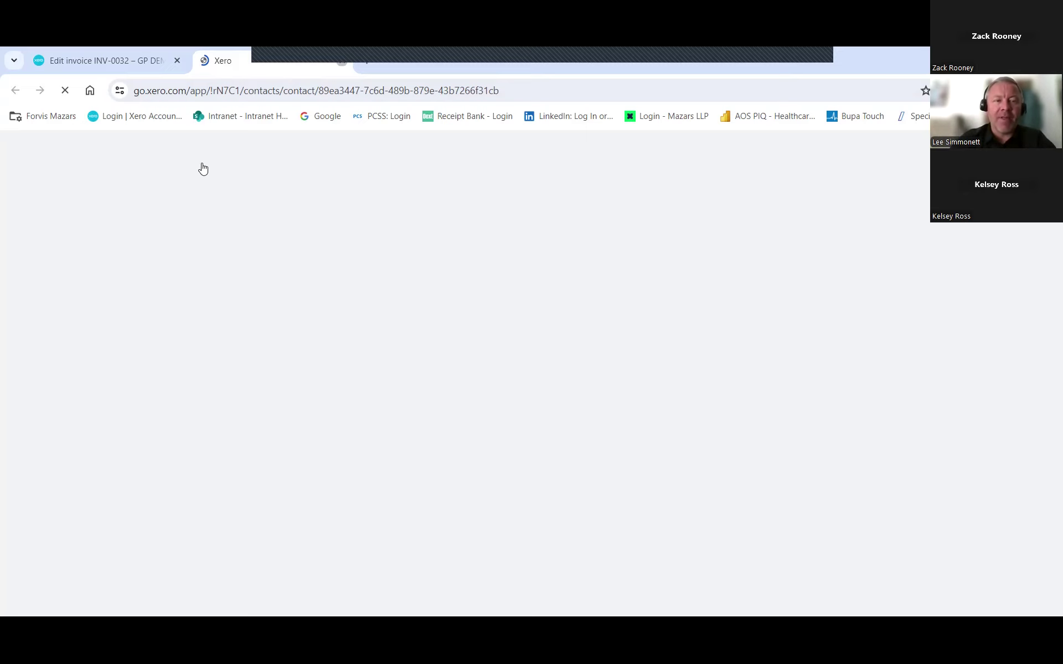
key(ctrl+w)
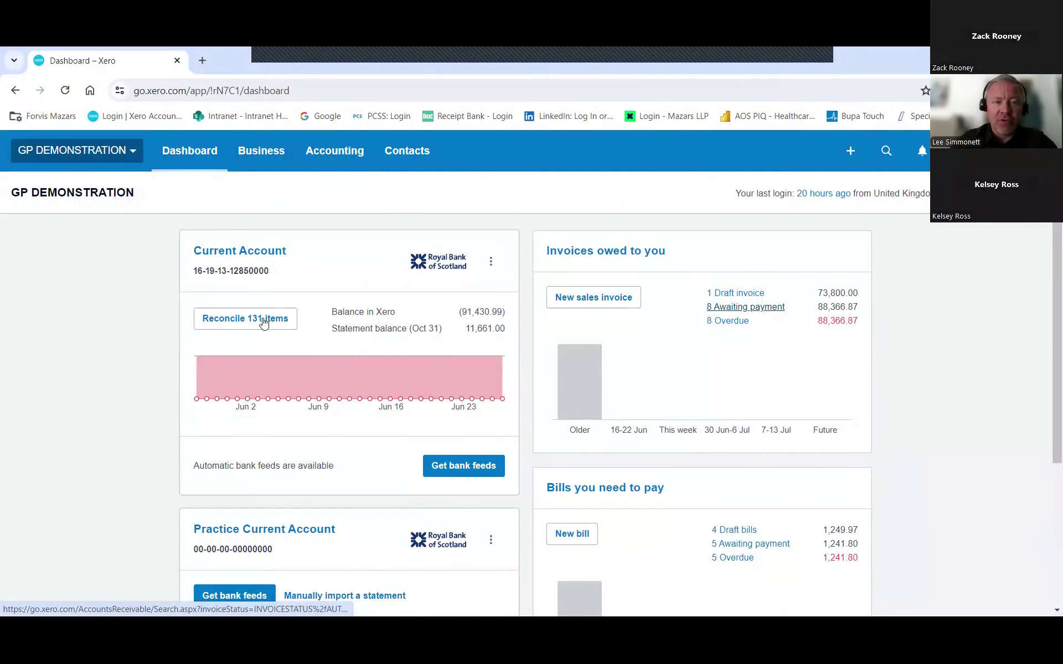
Open the Current Account reconciliation and start finding matches for the 13 May 2016 NHS ENGLAND receipt of 75,843.72.
click(245, 322)
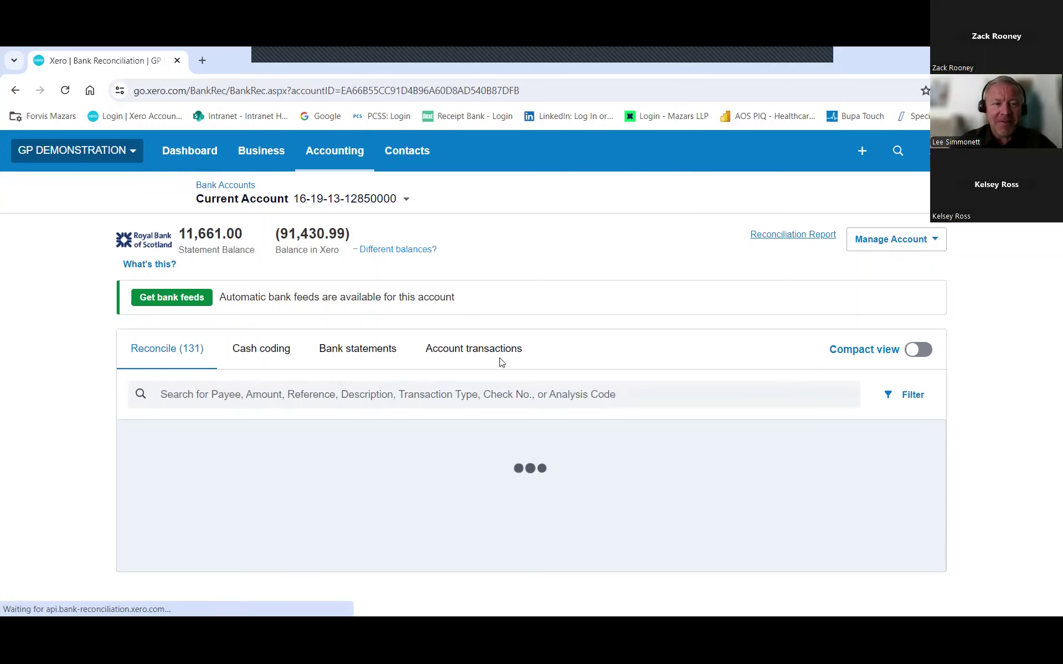
scroll(566, 366, down, 6)
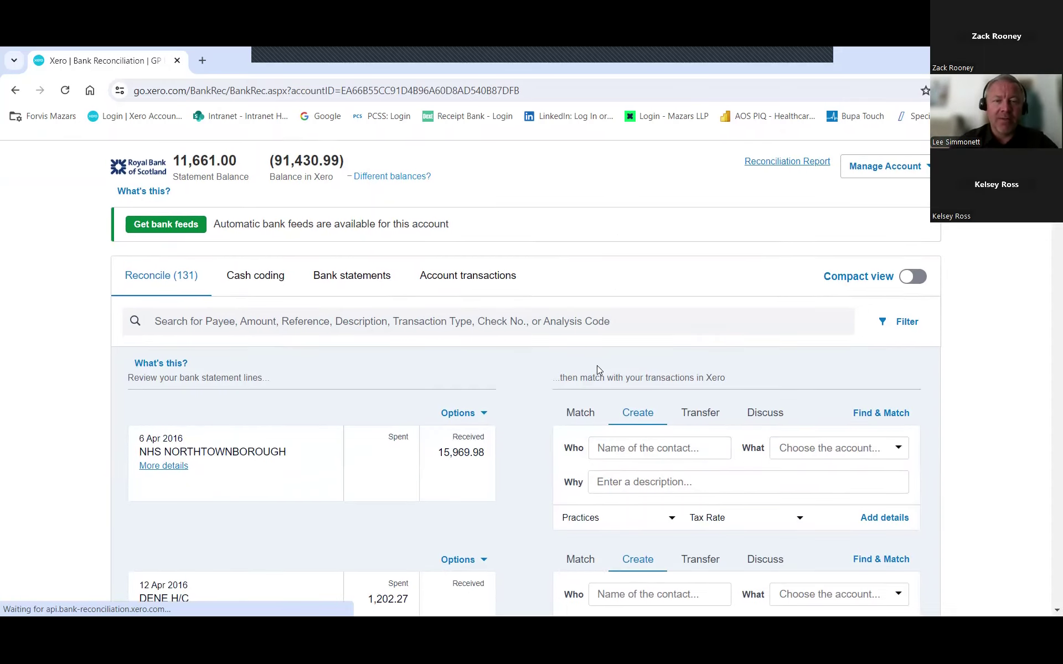
scroll(562, 368, down, 10)
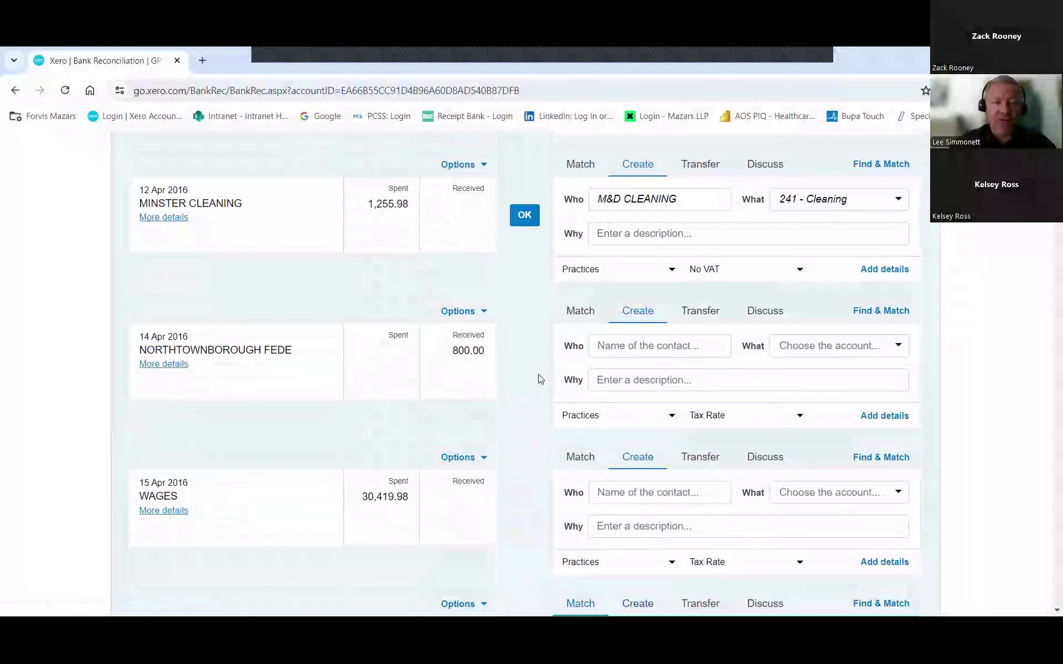
scroll(539, 367, down, 6)
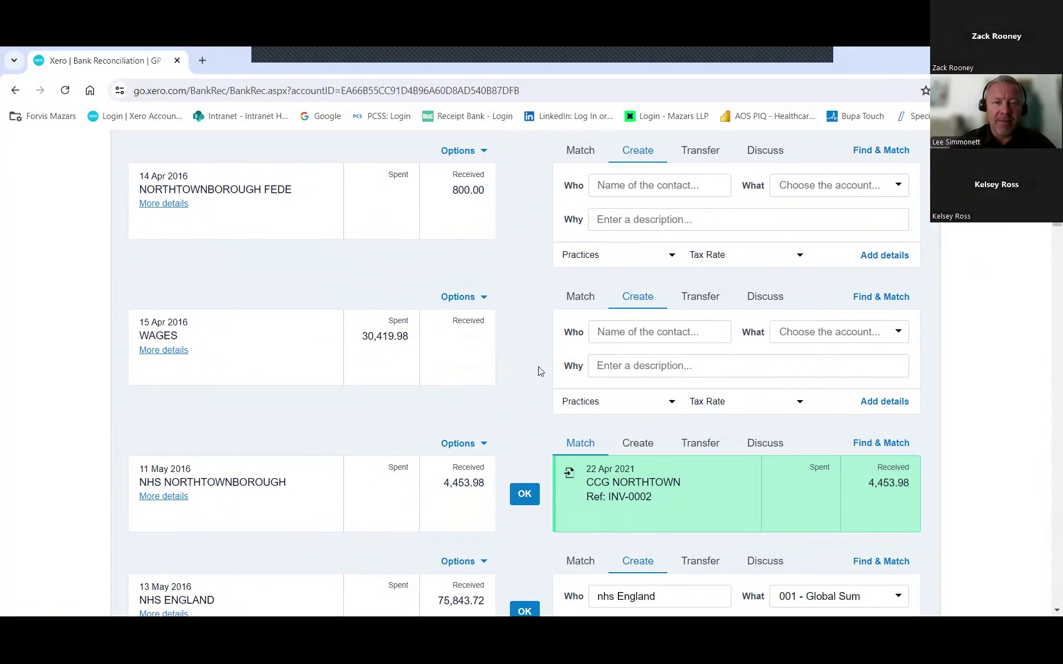
scroll(415, 359, up, 2)
scroll(392, 355, down, 1)
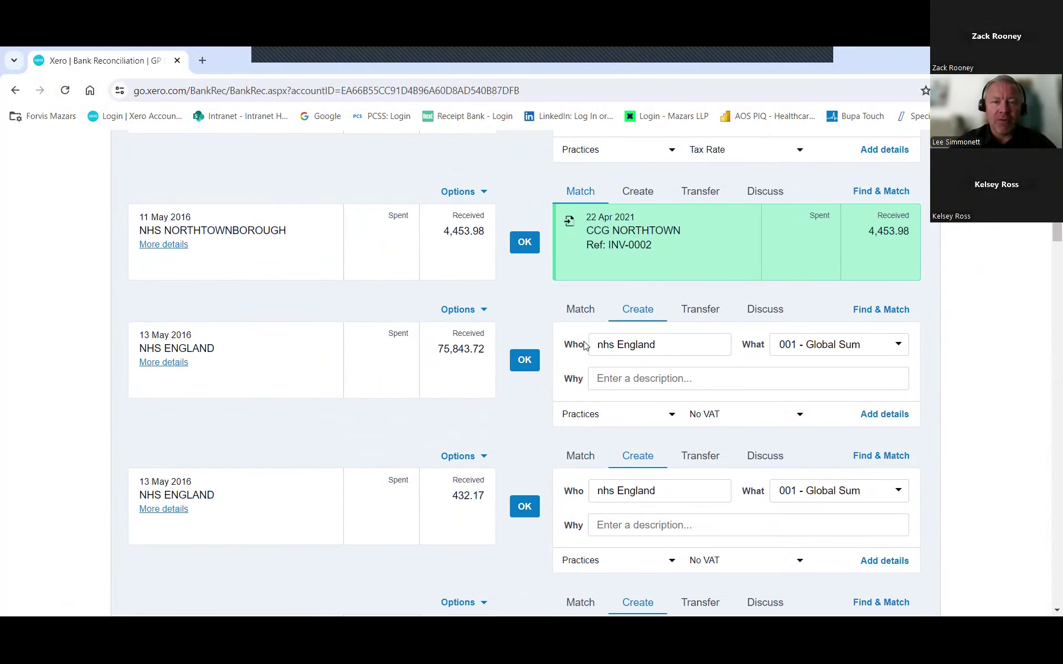
scroll(360, 272, down, 2)
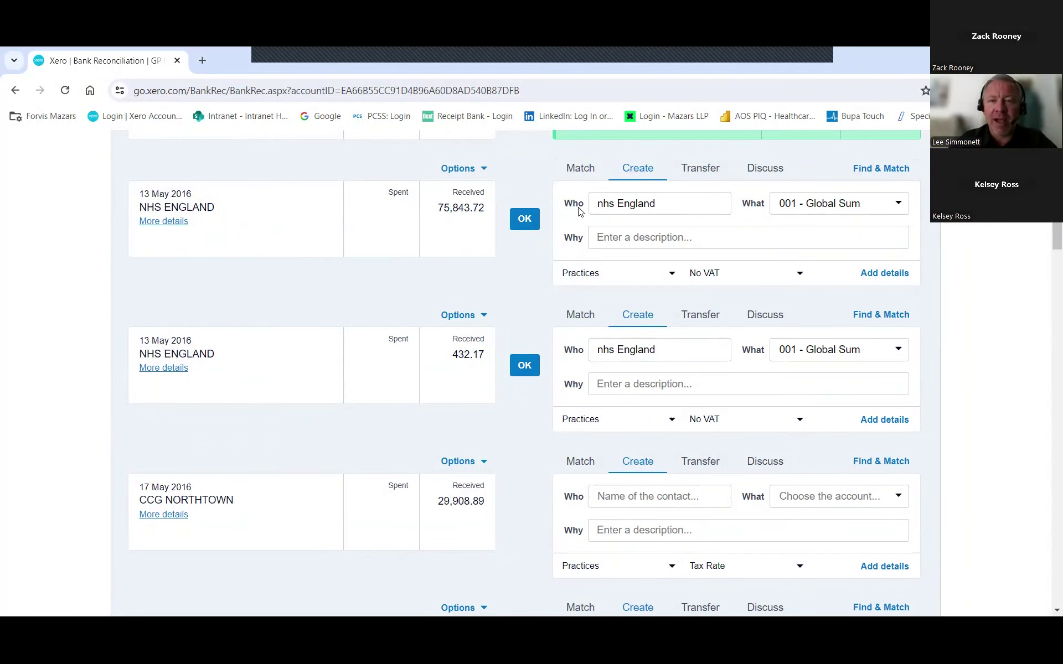
click(865, 168)
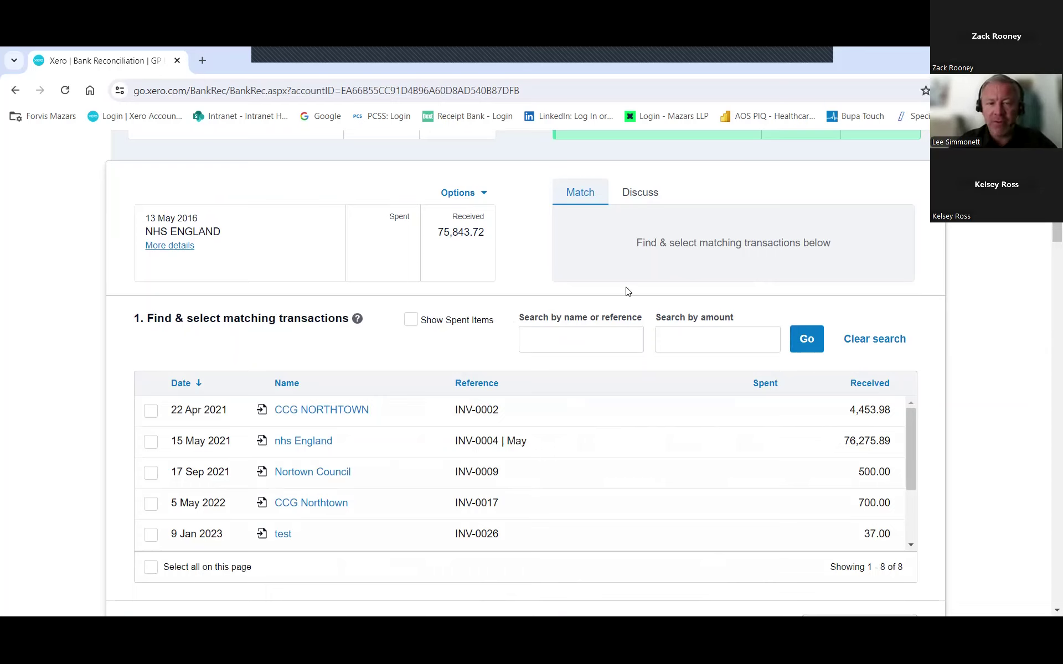
Split invoice INV-0004 with a part payment of 75843.72 and reconcile it against the receipt despite the later invoice date.
click(150, 445)
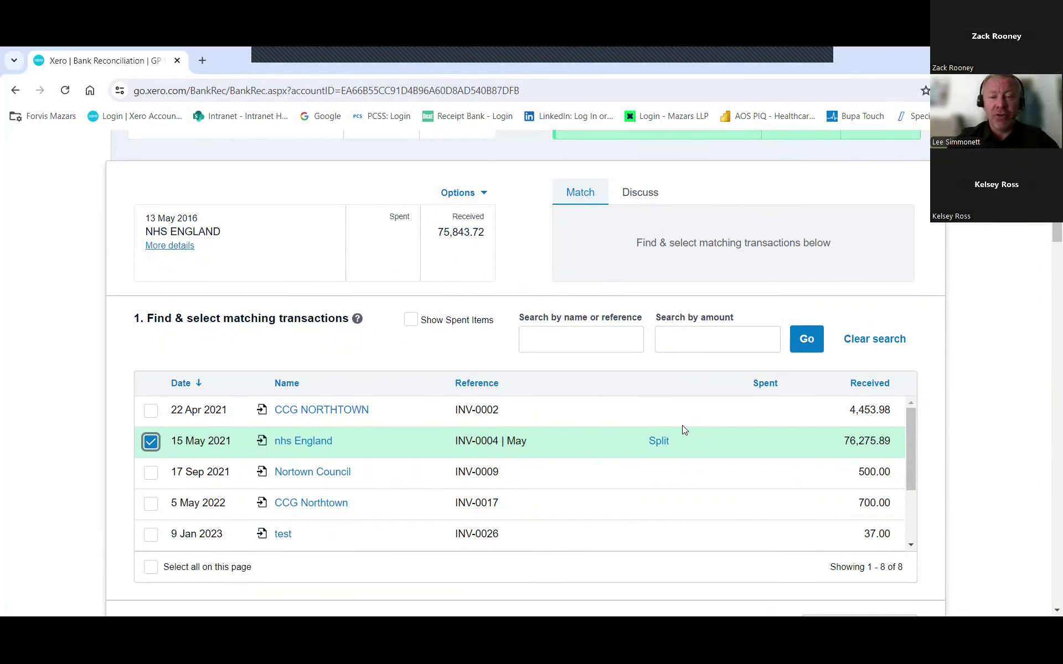
click(661, 443)
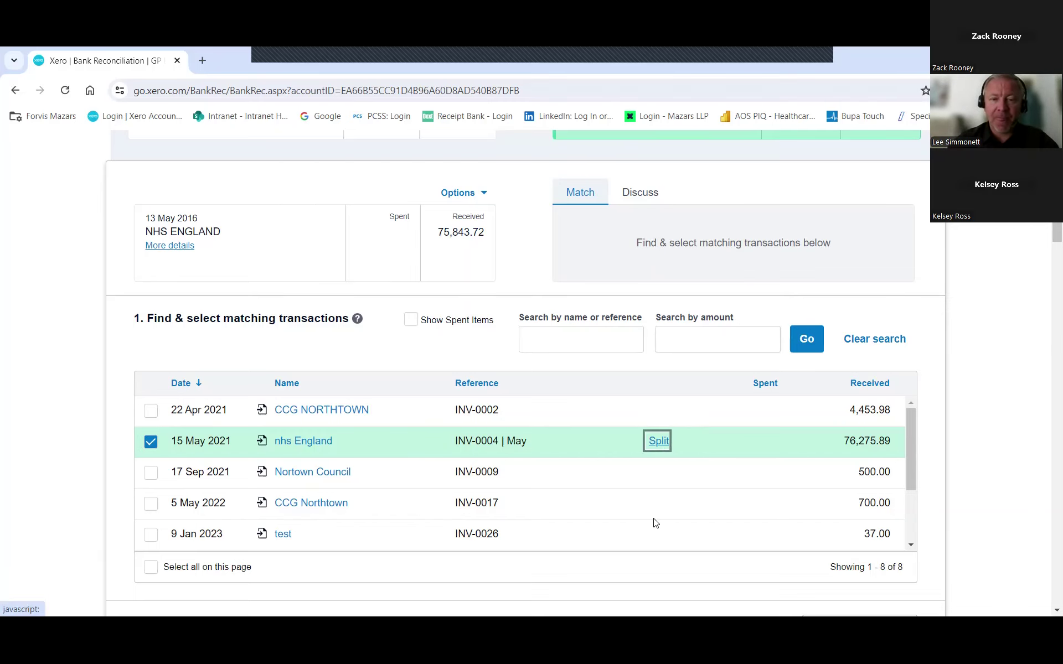
click(657, 446)
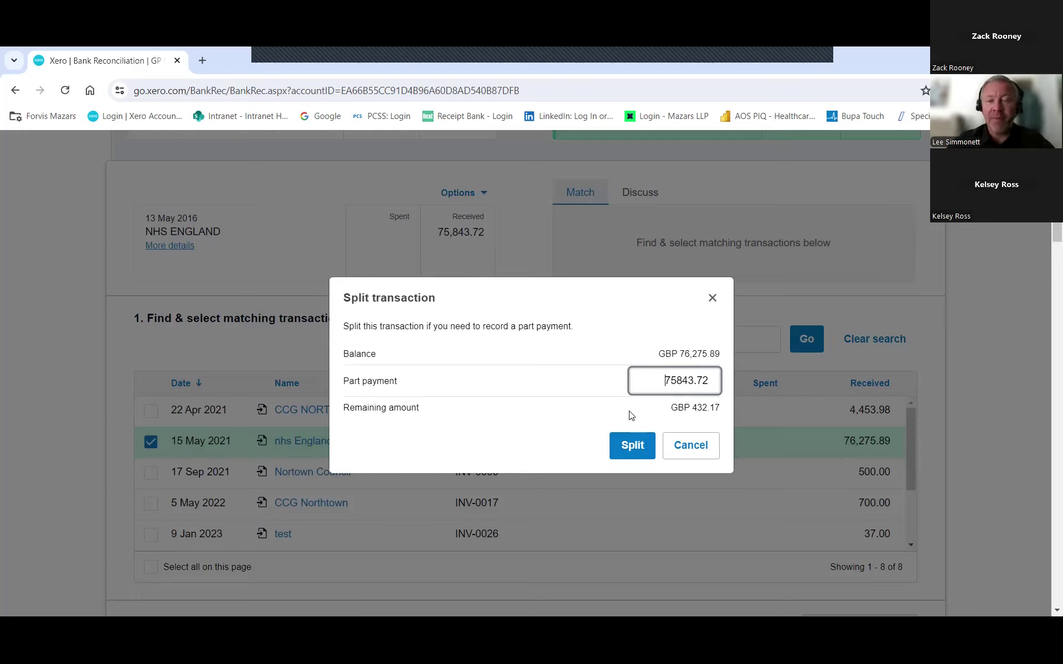
click(637, 447)
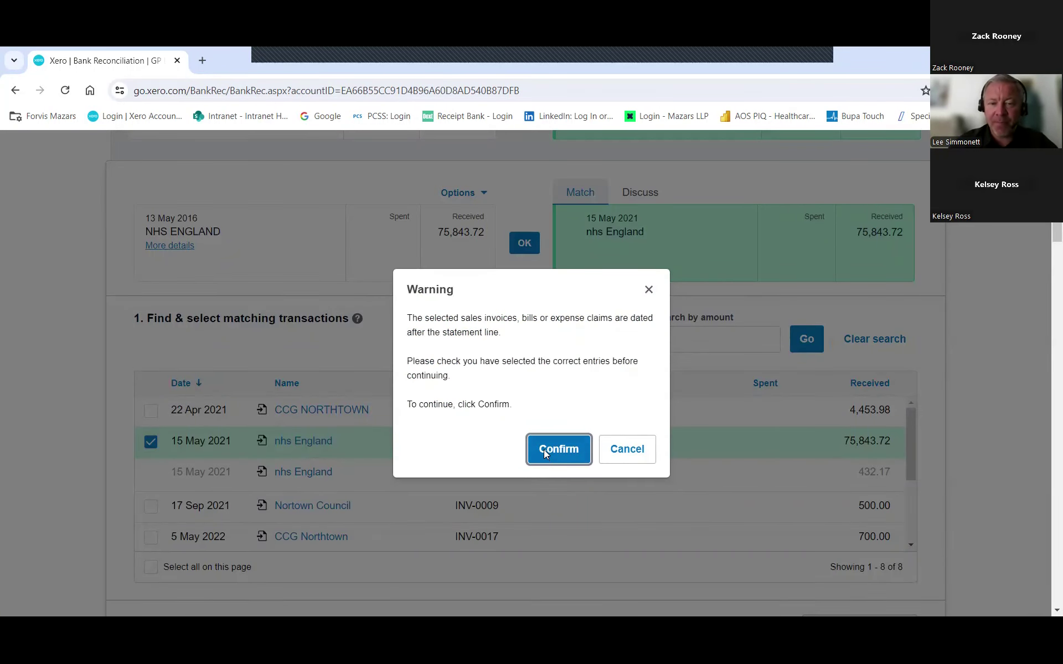
click(544, 450)
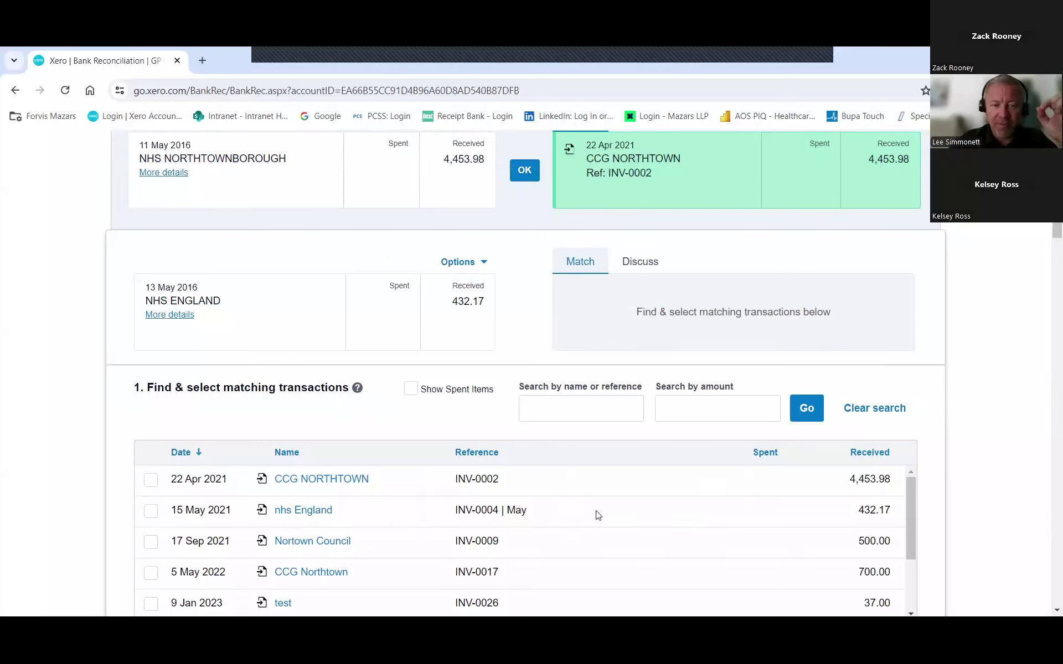
Match the 432.17 NHS ENGLAND receipt to the remaining balance of INV-0004 and confirm the reconciliation.
click(149, 516)
click(526, 317)
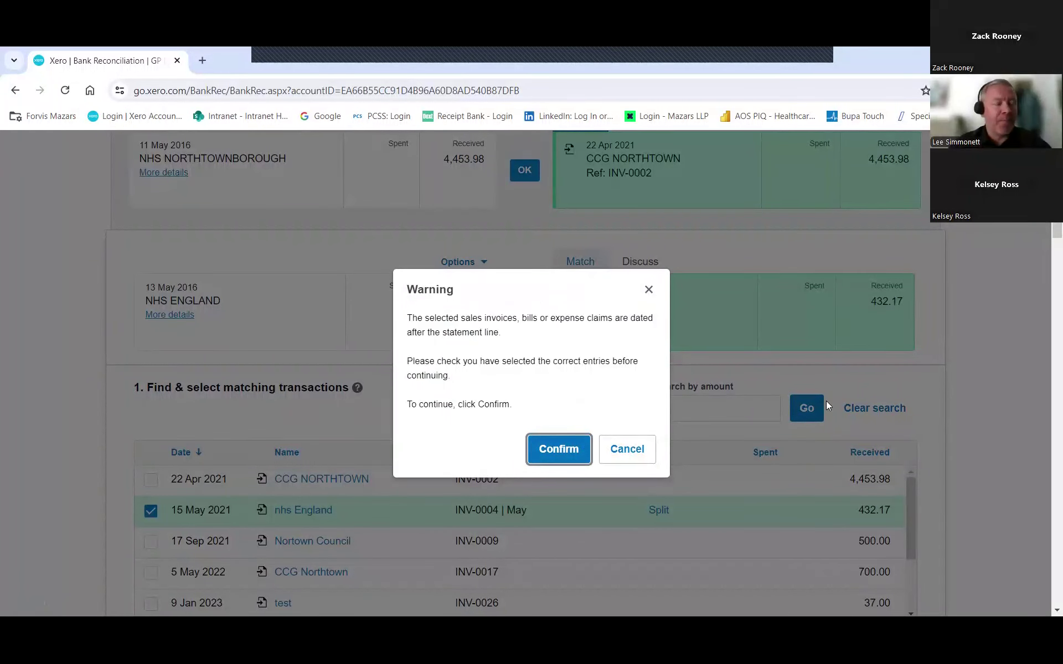
key(Return)
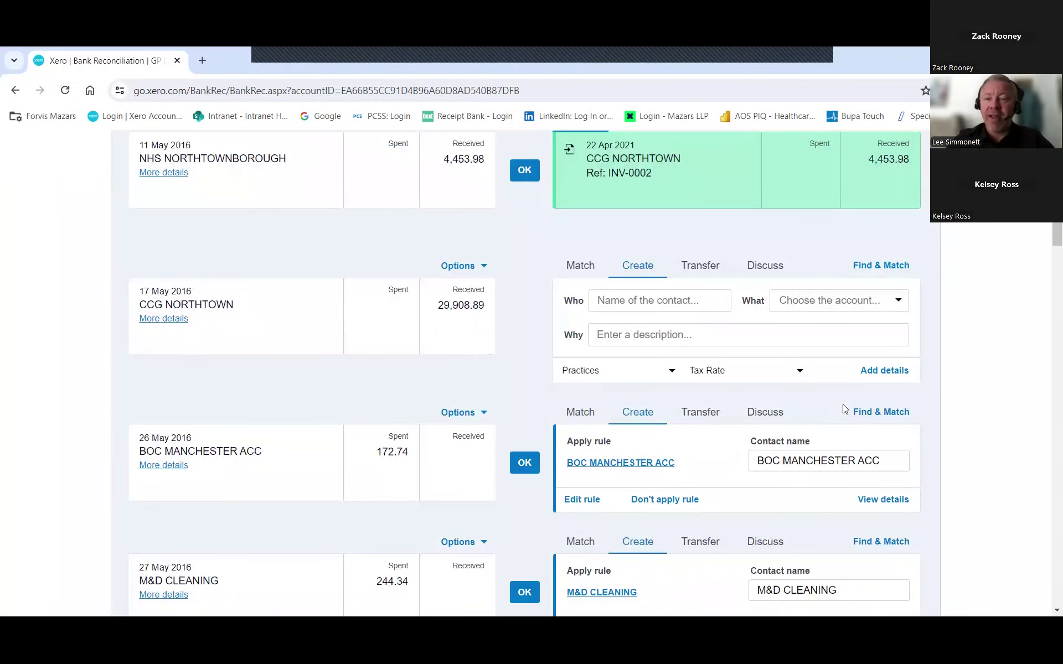
scroll(942, 377, up, 1)
scroll(947, 498, up, 1)
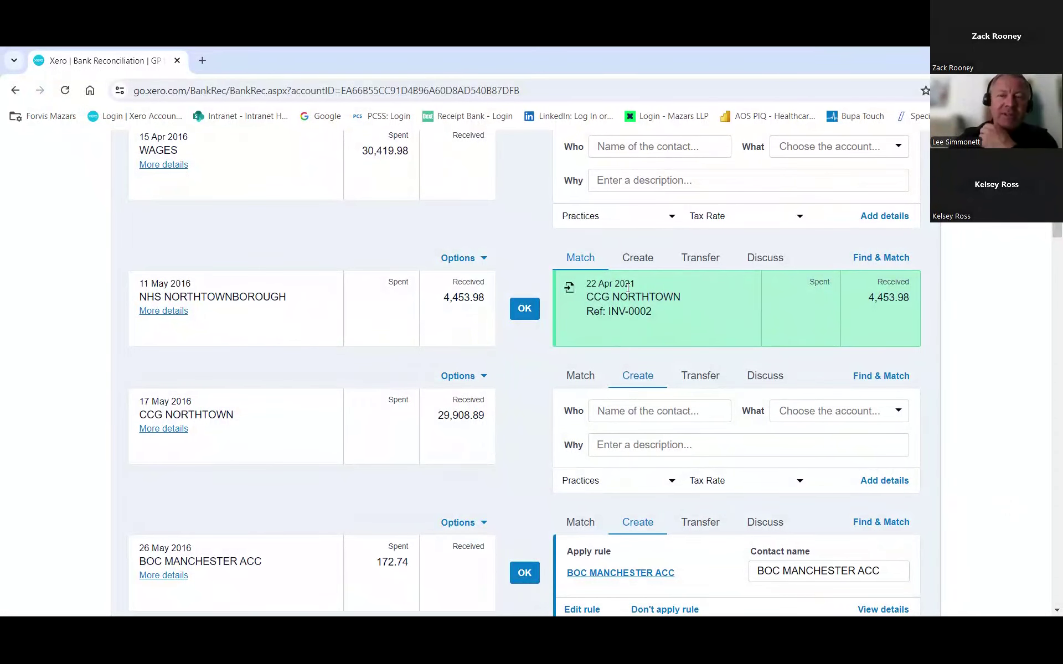
scroll(627, 288, up, 15)
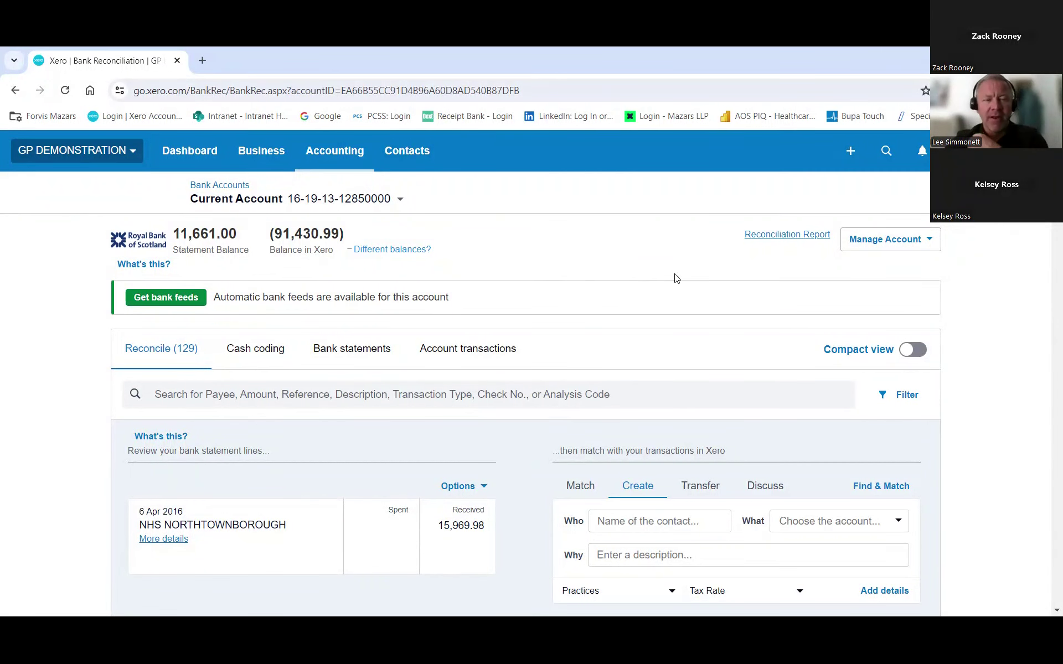
Return to the dashboard and open a blank new bill with its first description line active.
scroll(667, 319, down, 1)
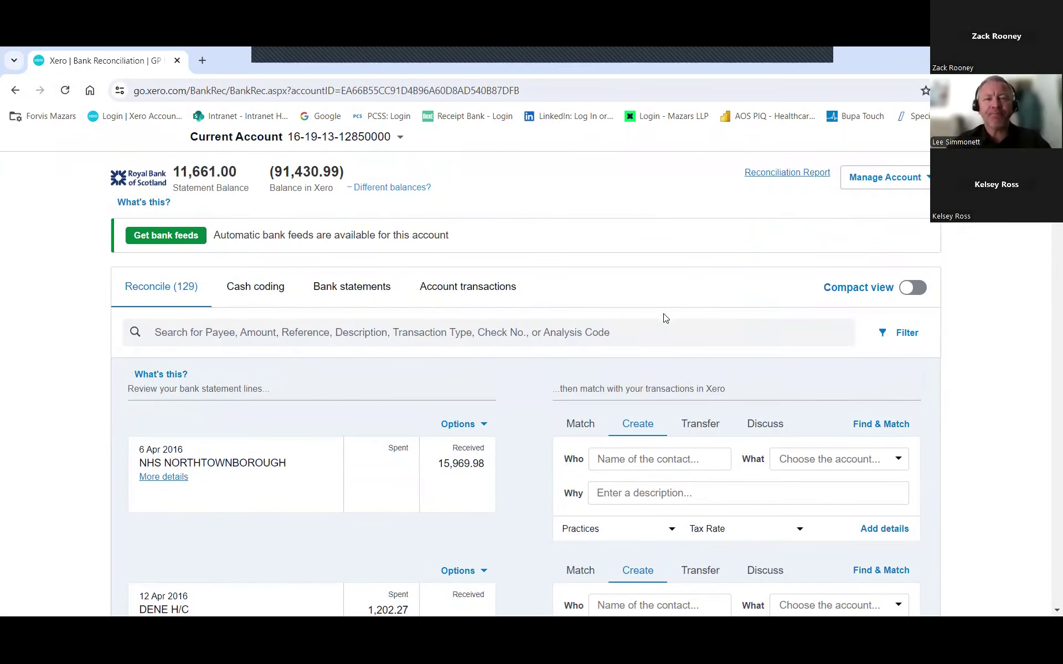
scroll(232, 196, up, 1)
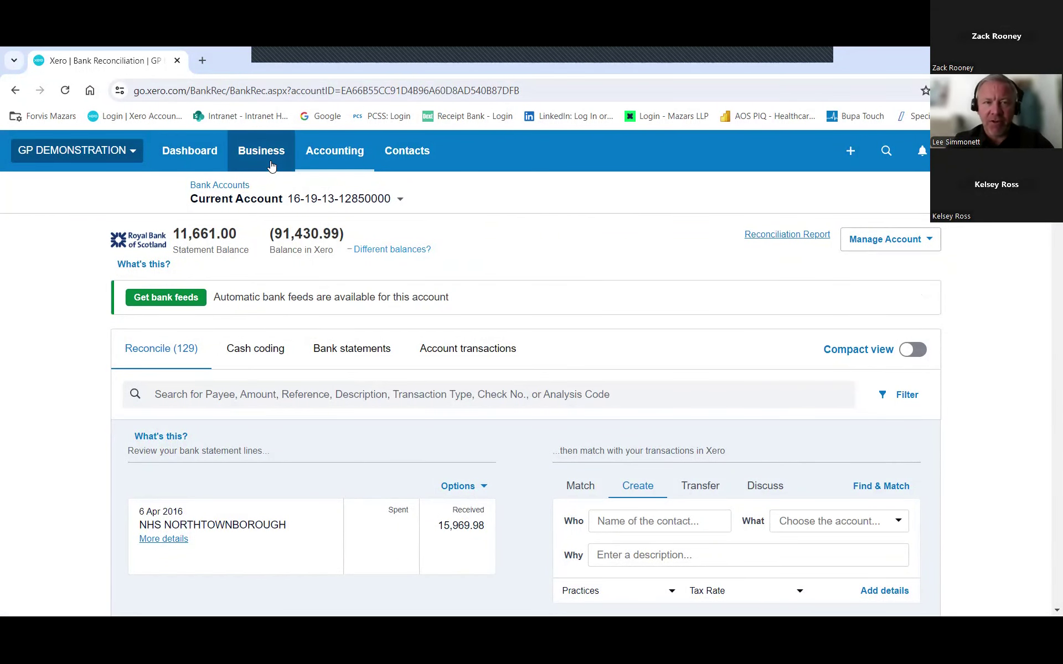
click(205, 154)
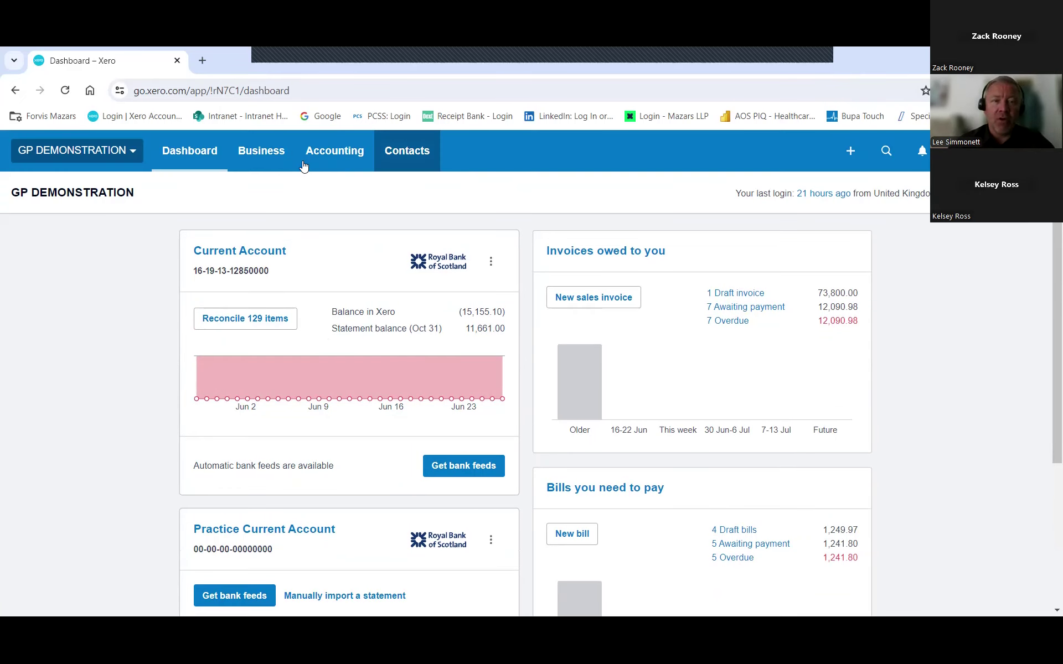
click(272, 162)
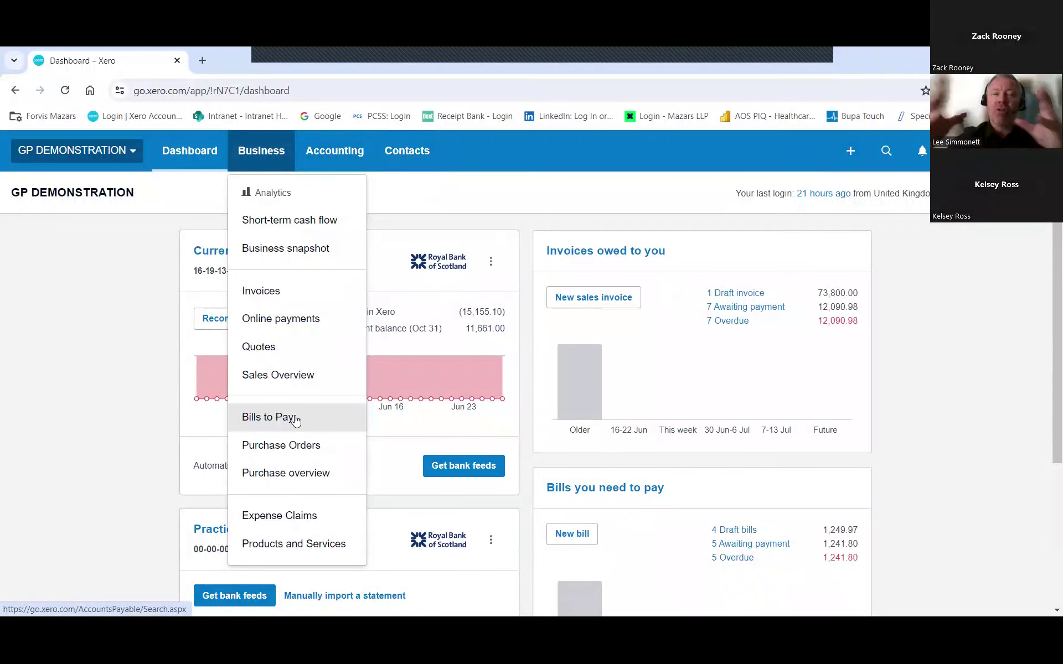
click(951, 337)
scroll(899, 353, down, 3)
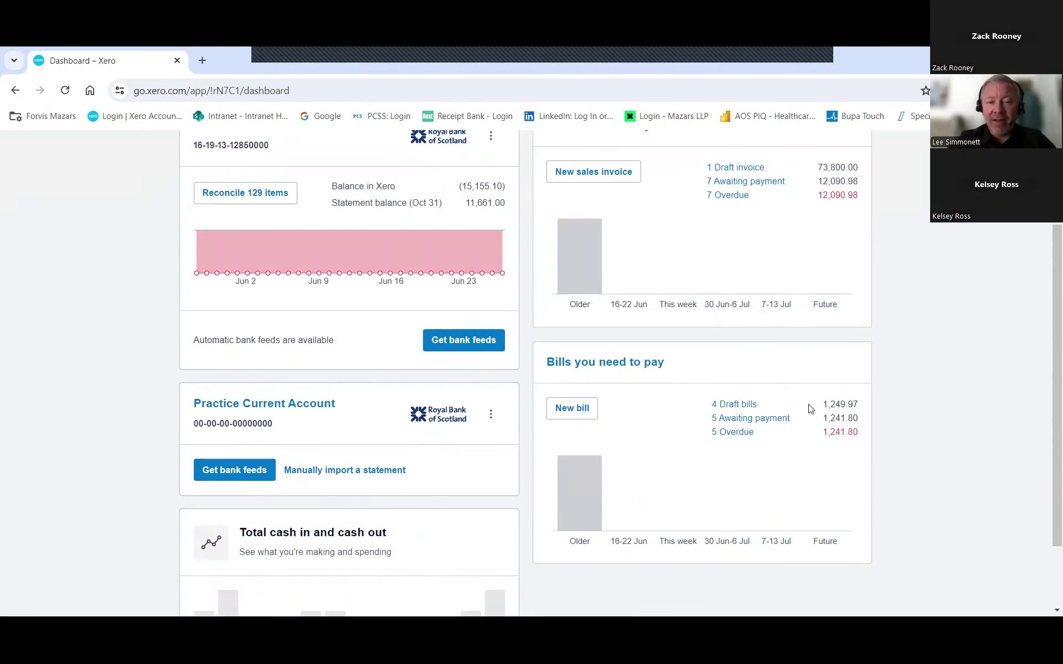
click(575, 402)
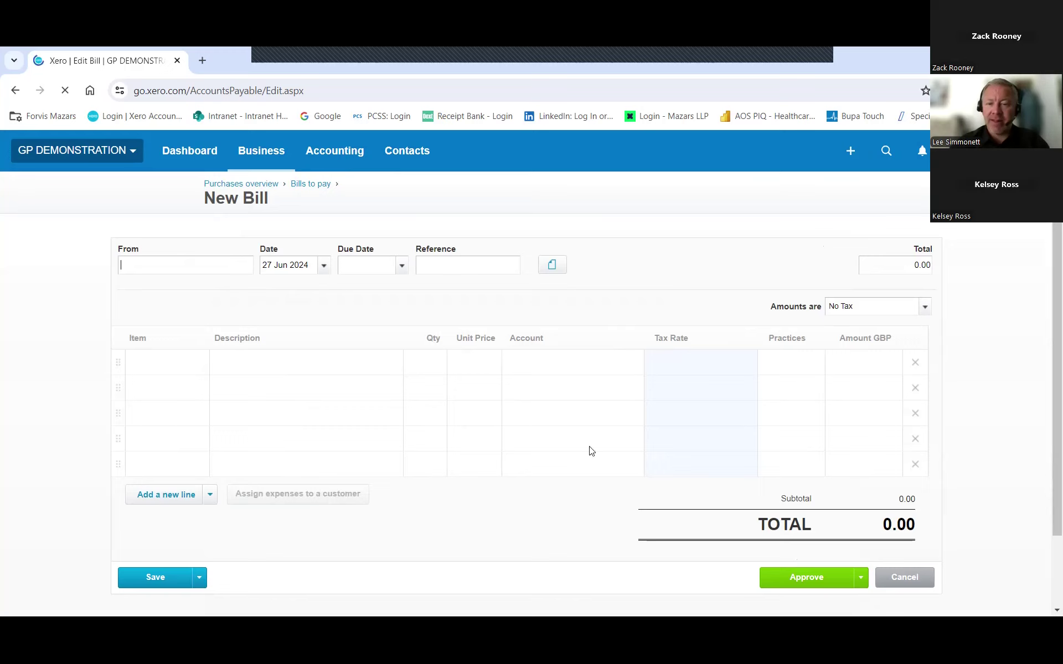
click(285, 365)
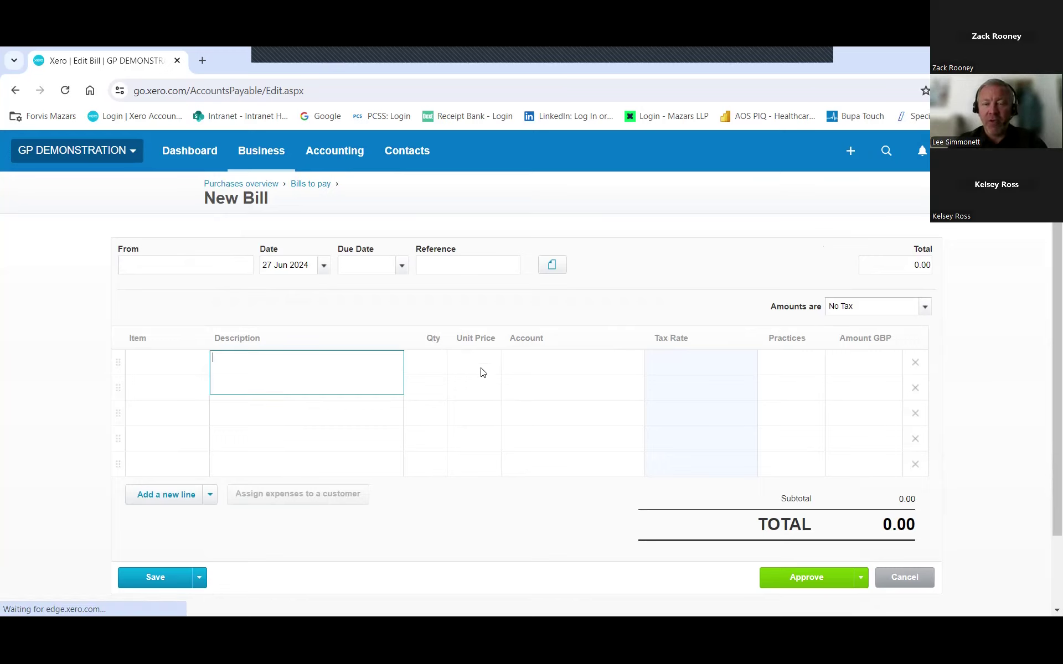
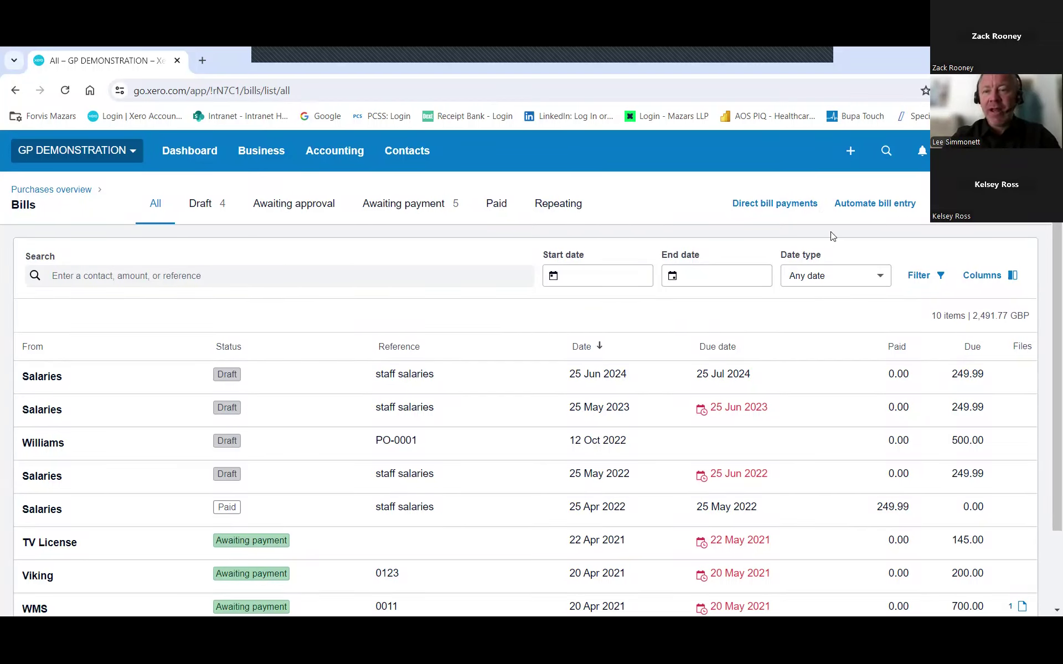
Show the options for automating bill entry, including the dedicated email address for forwarding supplier bills.
click(899, 213)
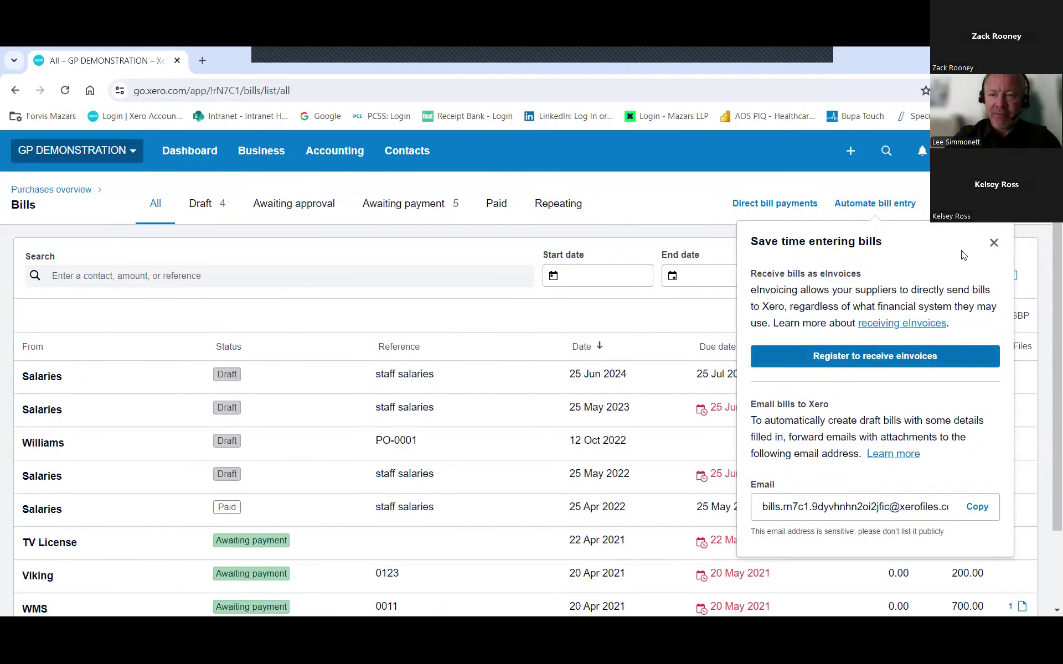
click(902, 205)
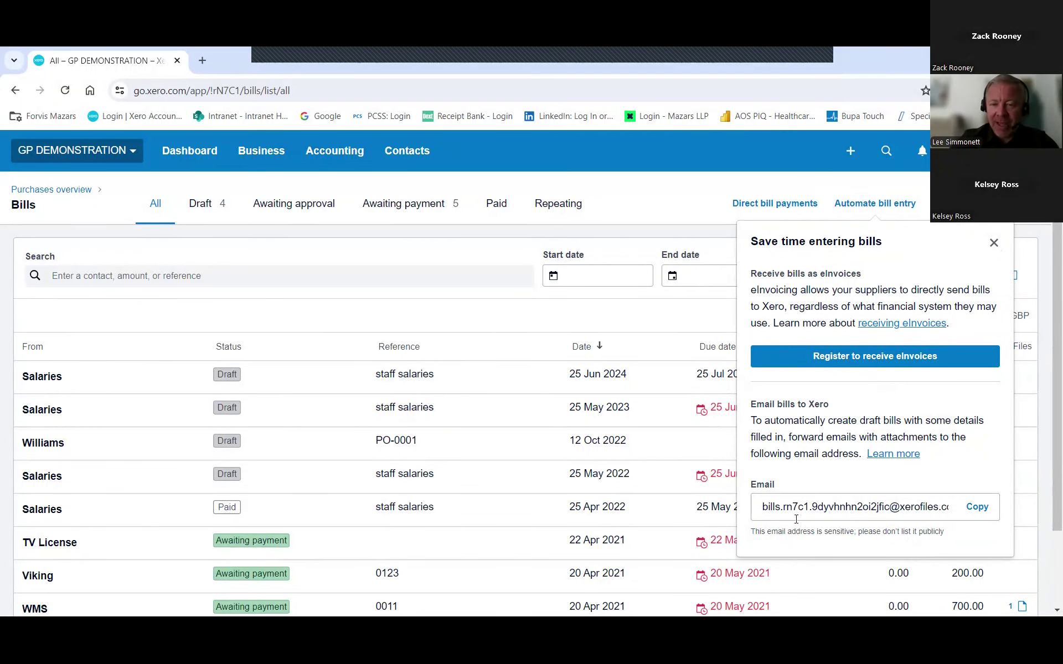
click(780, 506)
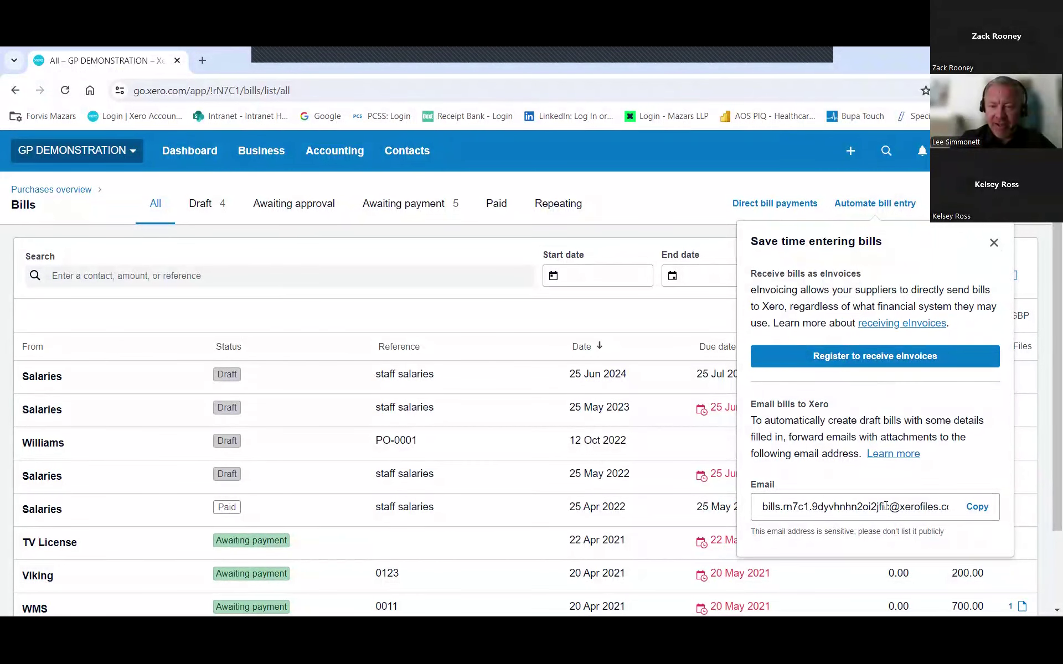
Open the draft bill dated 12 Oct 2022 from the draft bills list, review it and return to the dashboard.
click(207, 208)
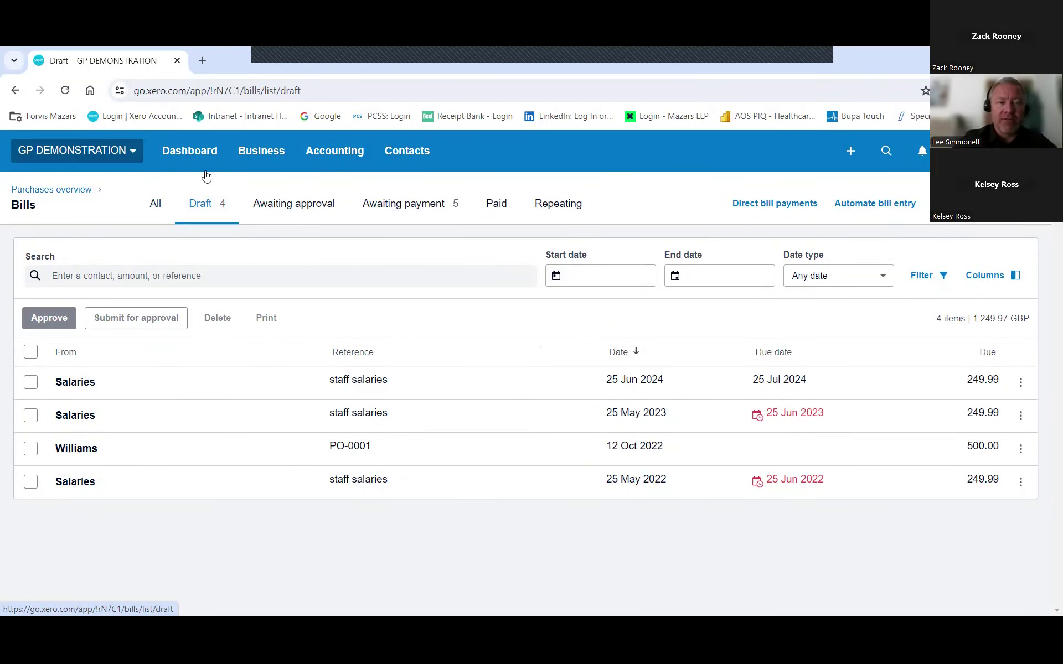
click(80, 450)
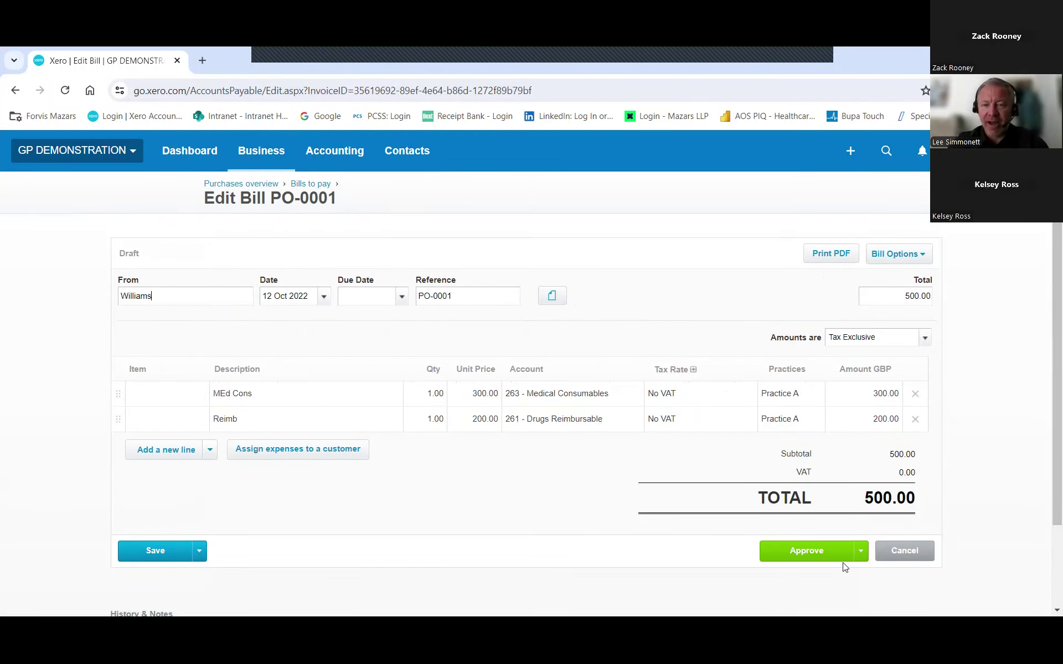
click(189, 151)
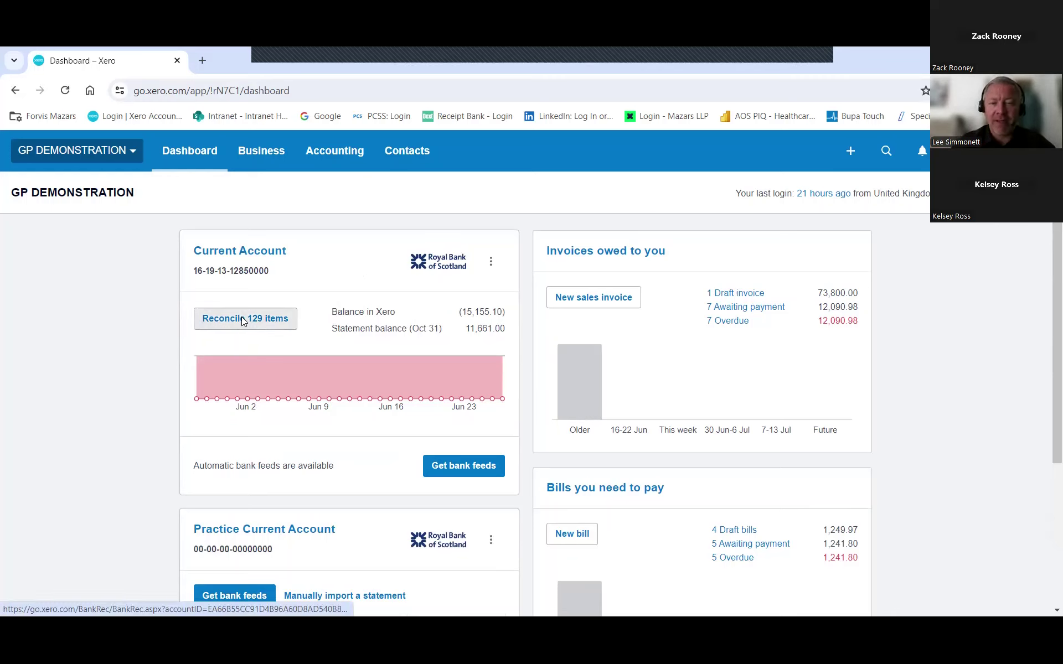
Examine the Current Account's unreconciled statement lines and their suggested matches, rules and coding, and return to the dashboard.
click(241, 320)
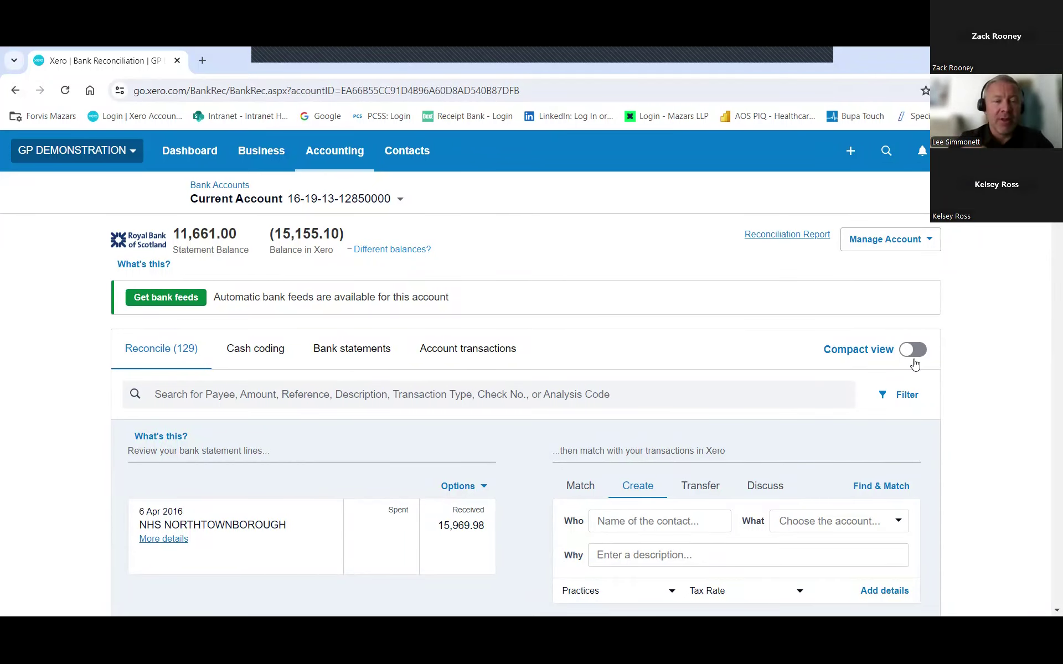
scroll(867, 449, down, 1)
scroll(861, 453, down, 5)
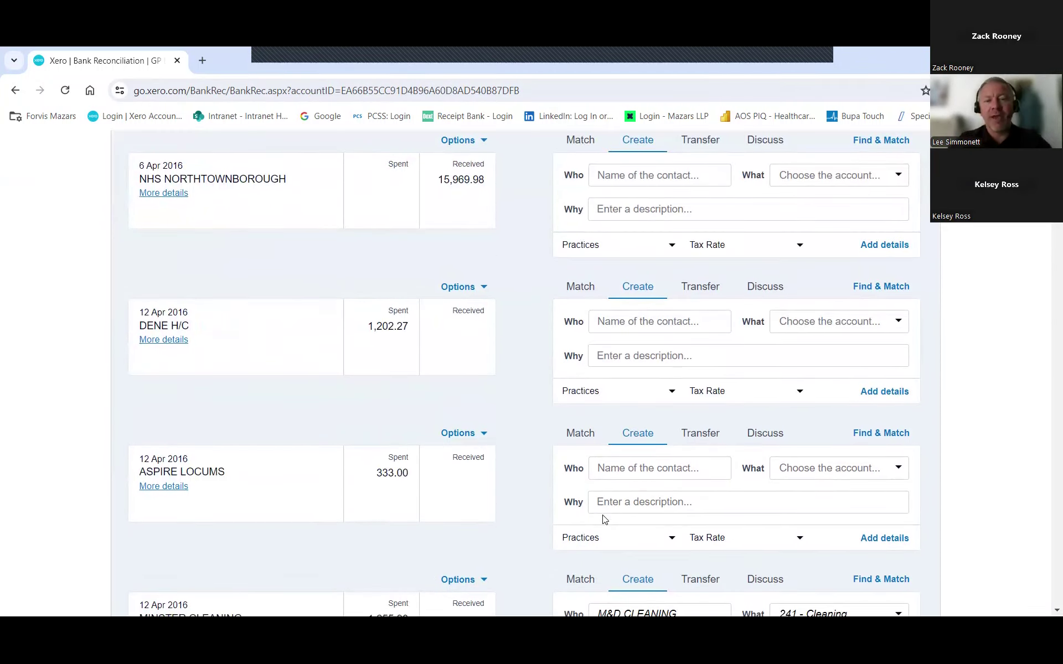
scroll(553, 470, down, 8)
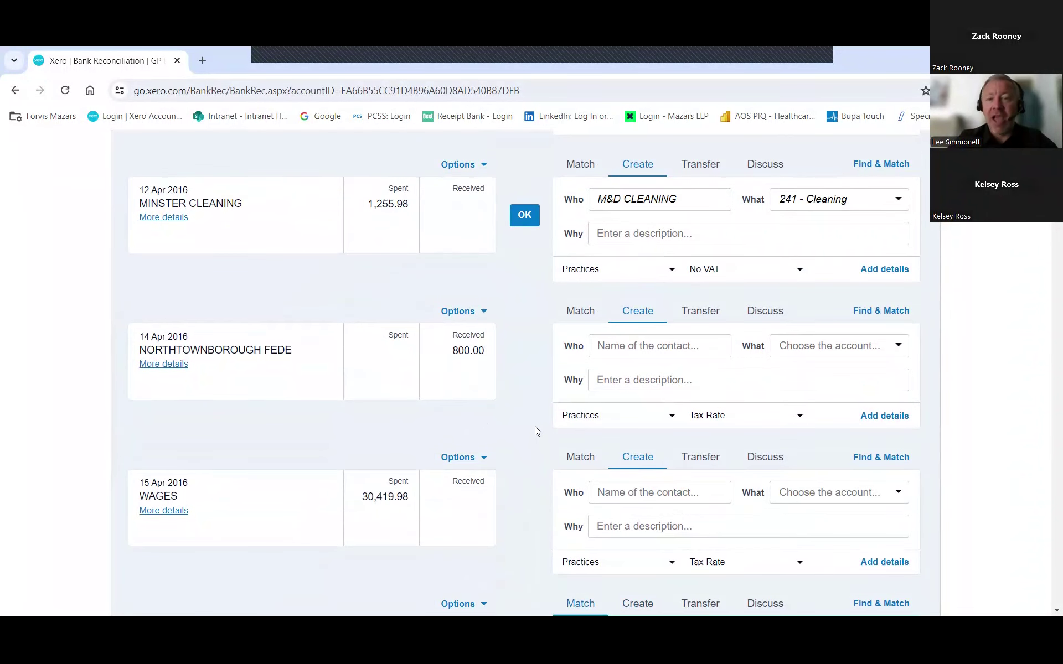
scroll(537, 423, down, 5)
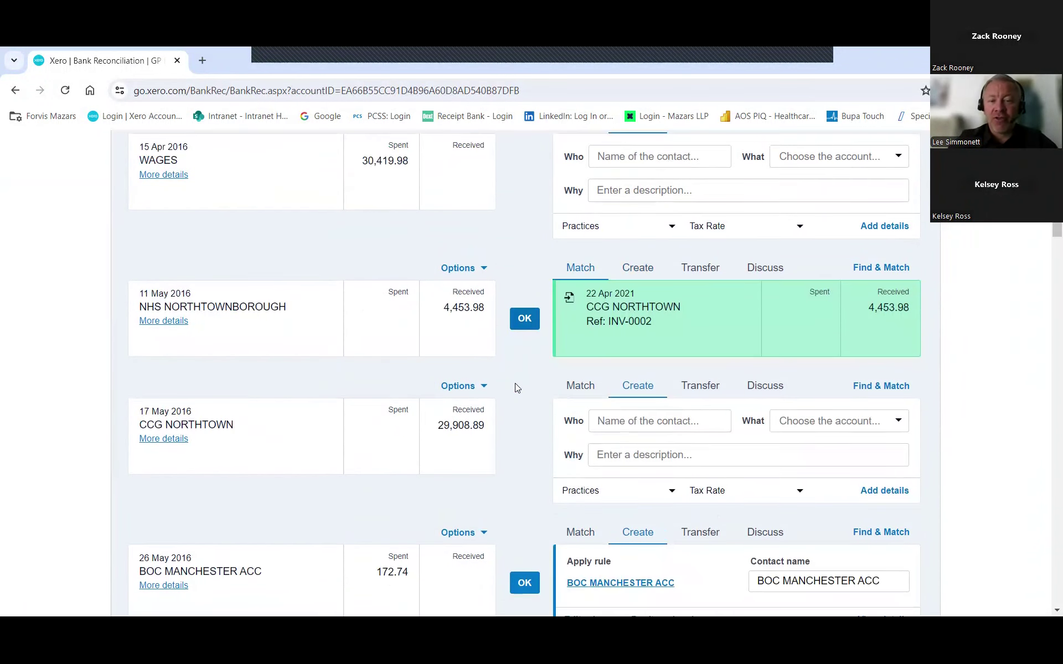
scroll(515, 383, up, 2)
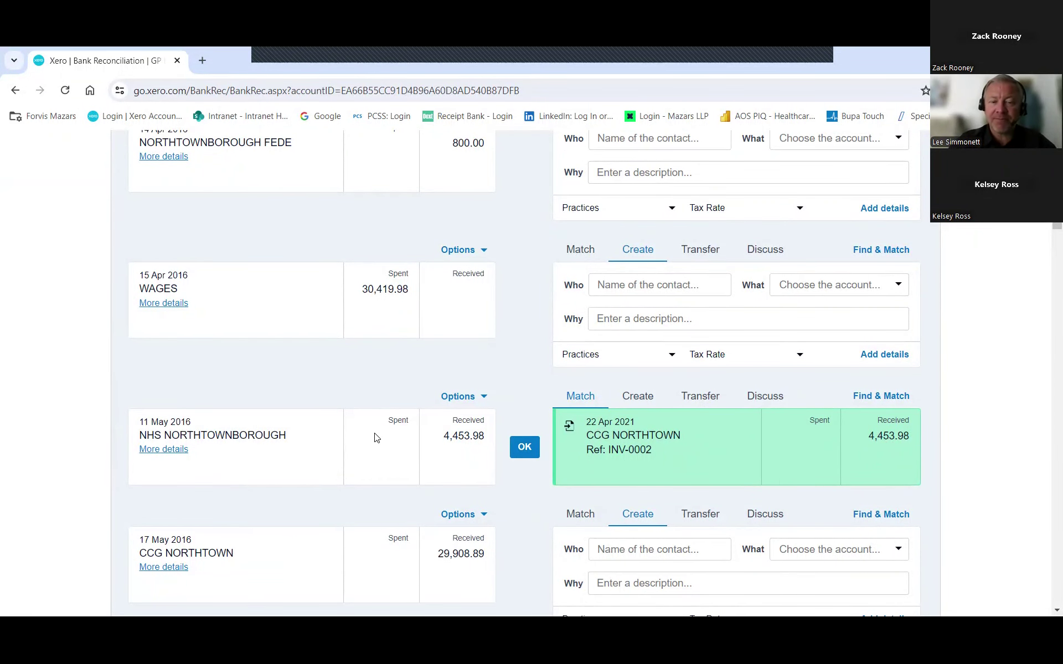
scroll(385, 428, down, 15)
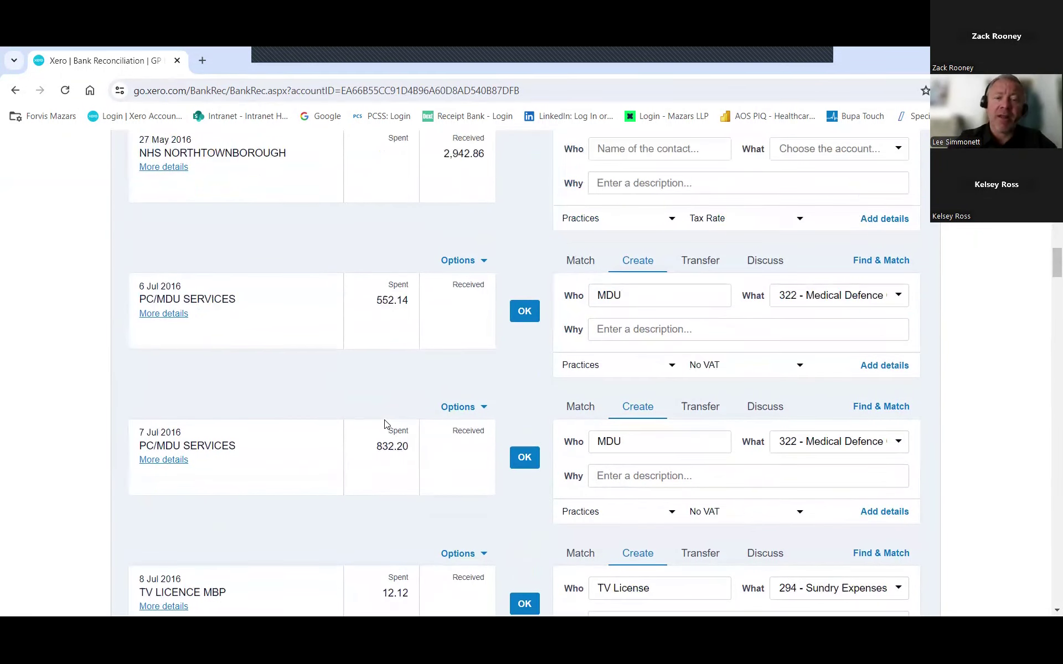
scroll(598, 293, down, 7)
scroll(490, 382, down, 5)
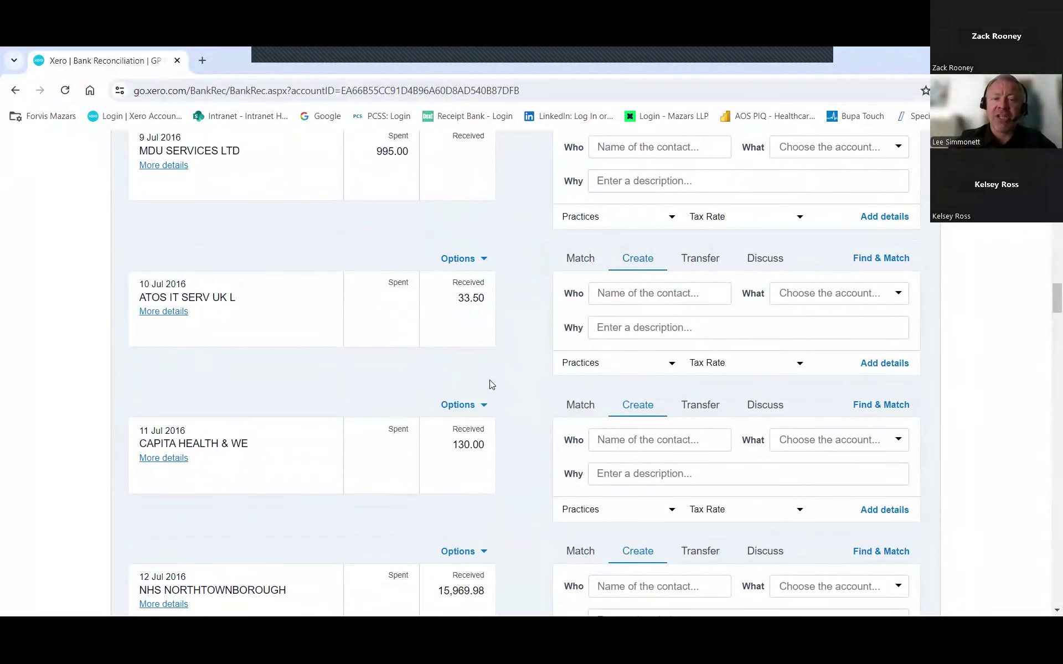
scroll(497, 403, down, 3)
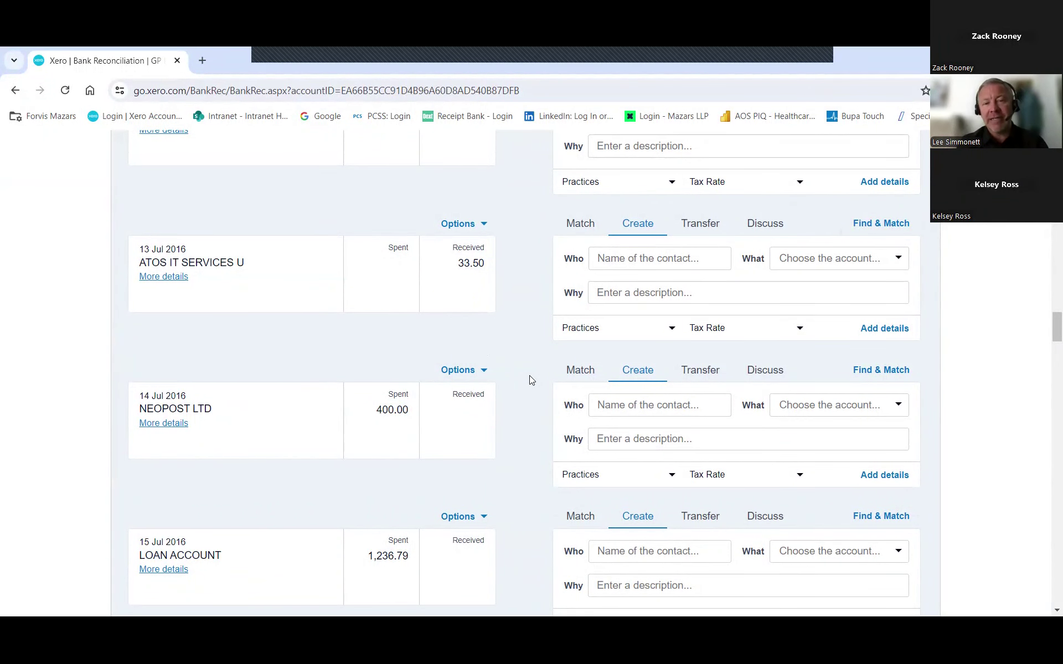
scroll(520, 358, up, 10)
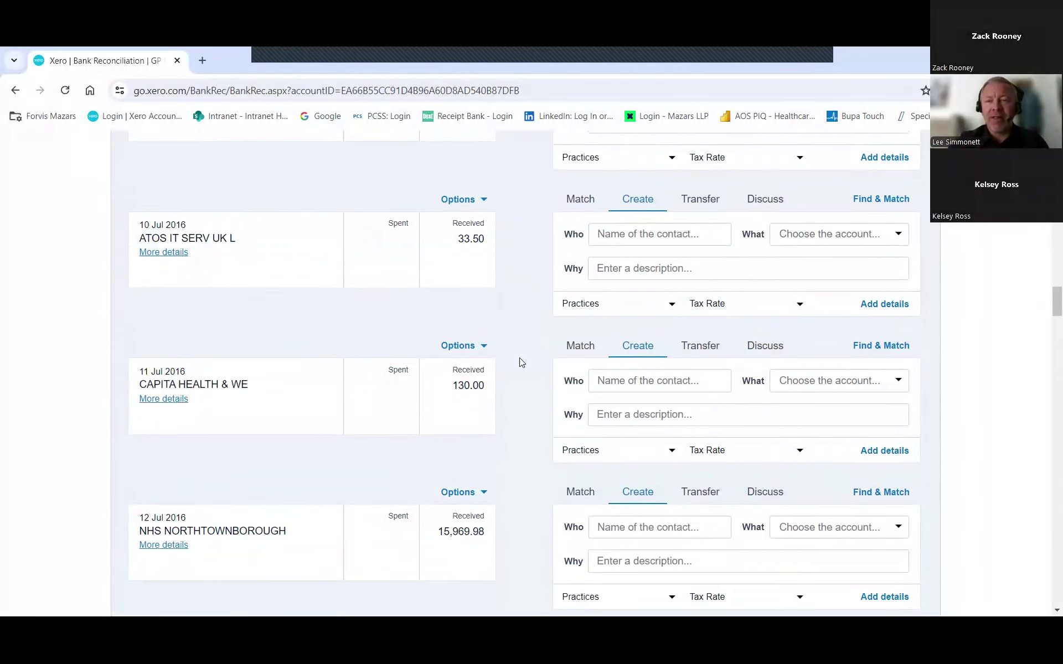
scroll(520, 357, up, 15)
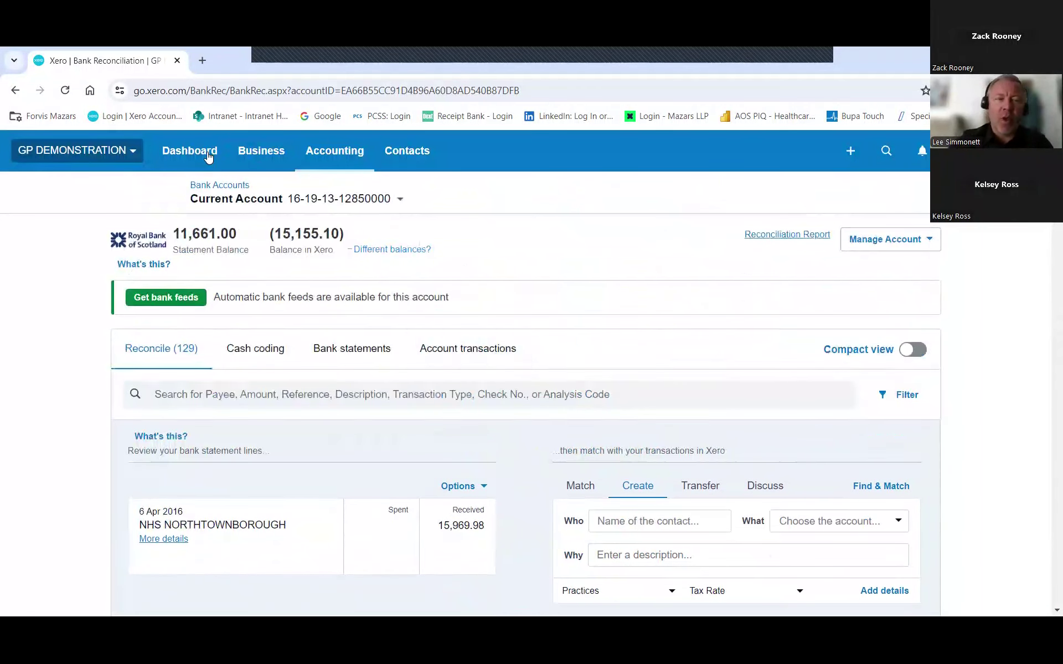
click(189, 157)
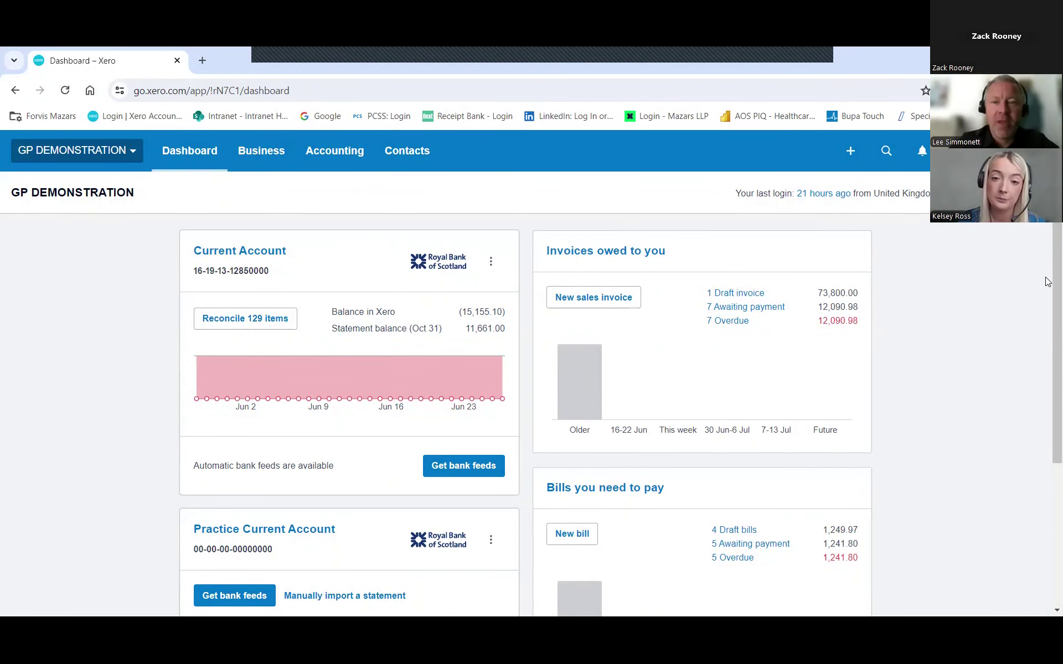
Open the list of bills to pay, check the automated bill entry options and return to the dashboard.
click(259, 164)
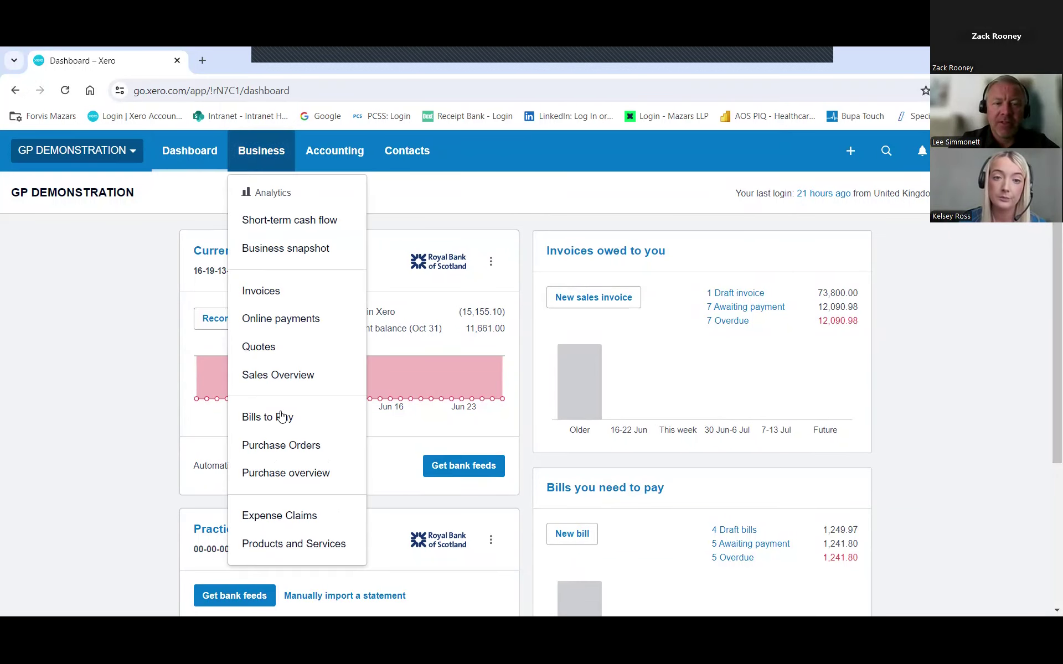
click(273, 420)
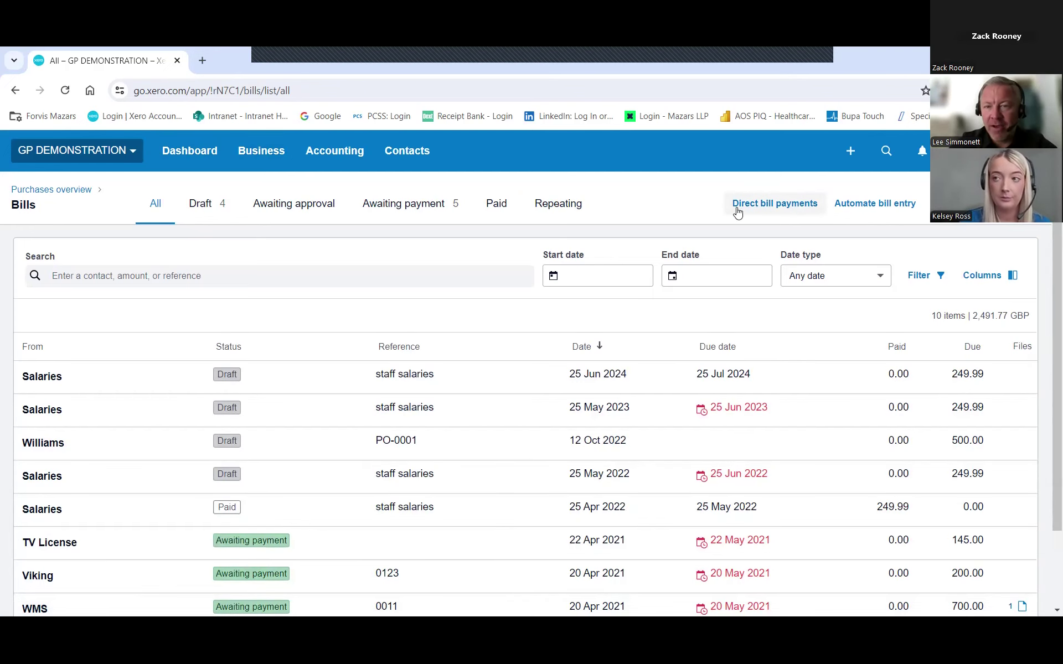
click(870, 205)
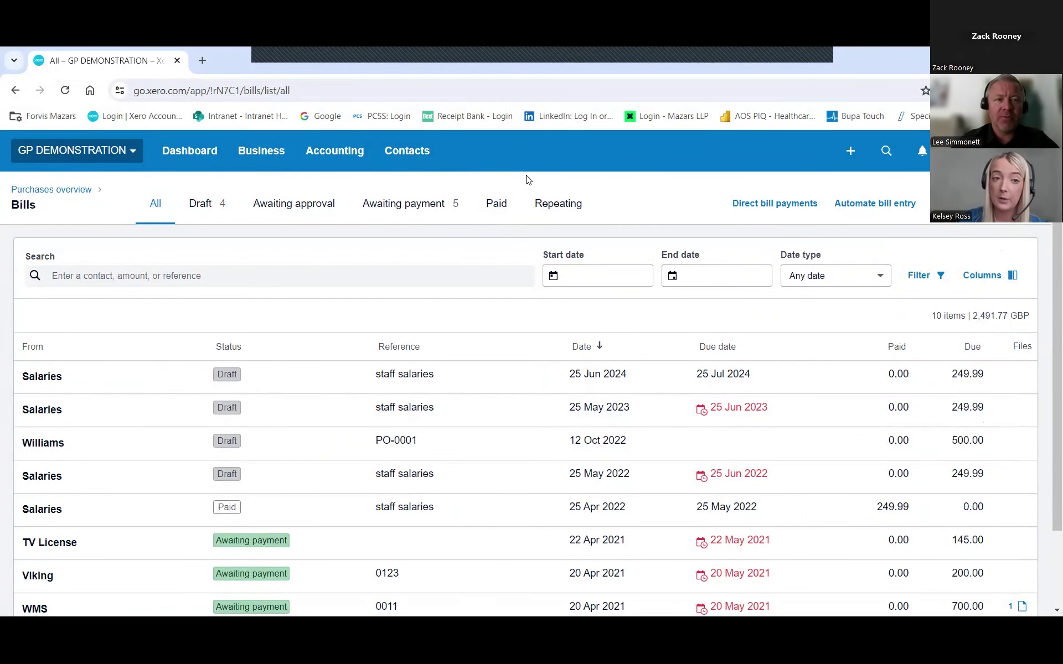
click(190, 149)
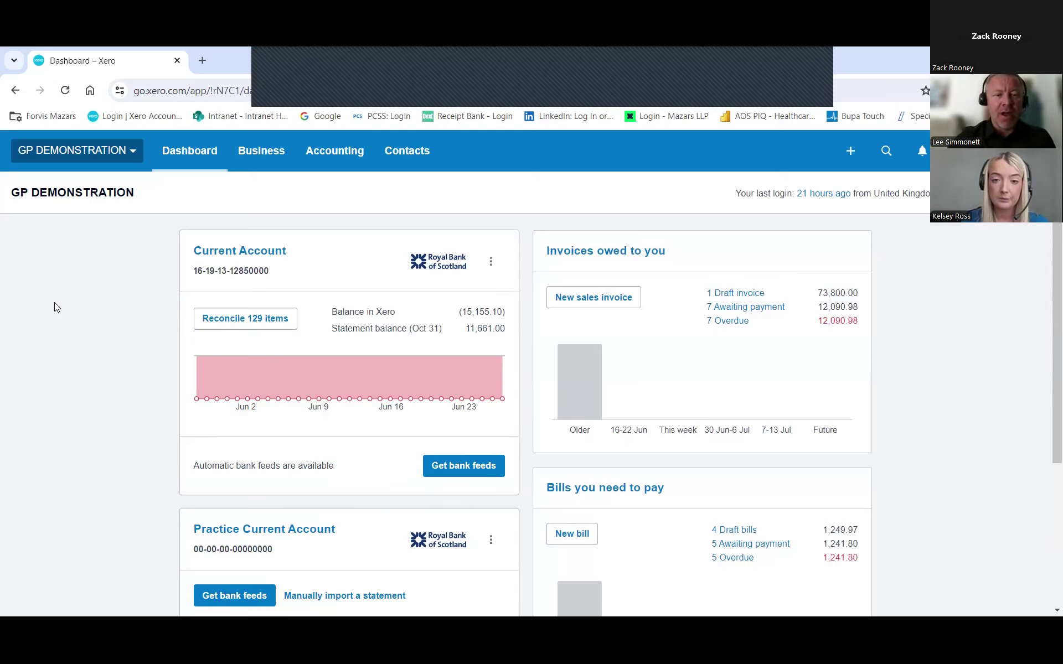
Open the statement import page for the Practice Current Account, review the accepted file formats and return to the dashboard.
scroll(128, 360, down, 4)
scroll(275, 427, up, 2)
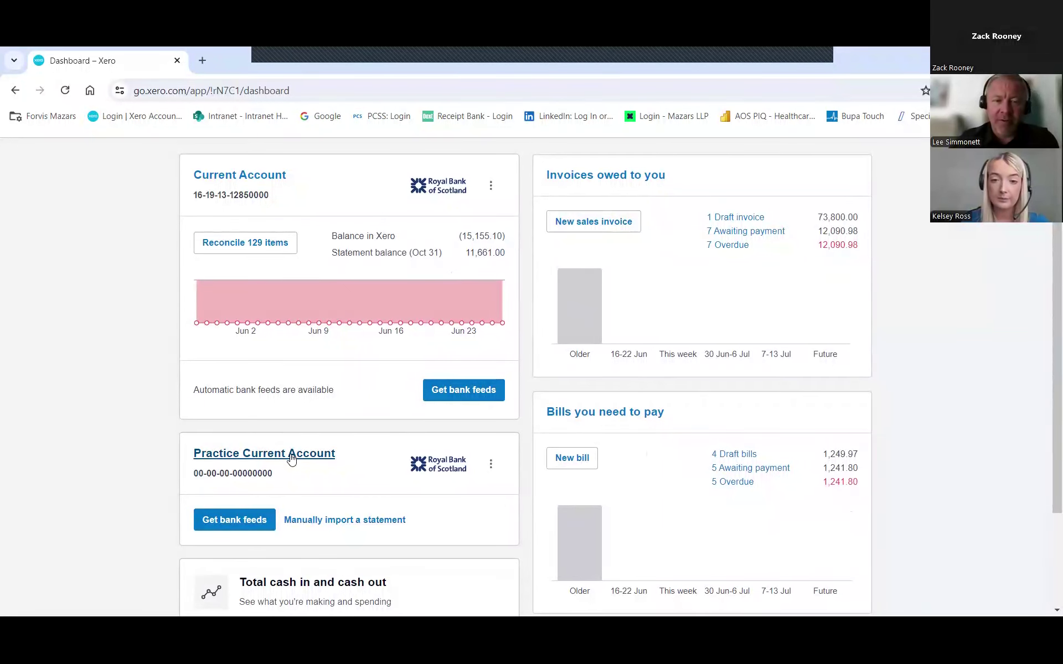
click(491, 465)
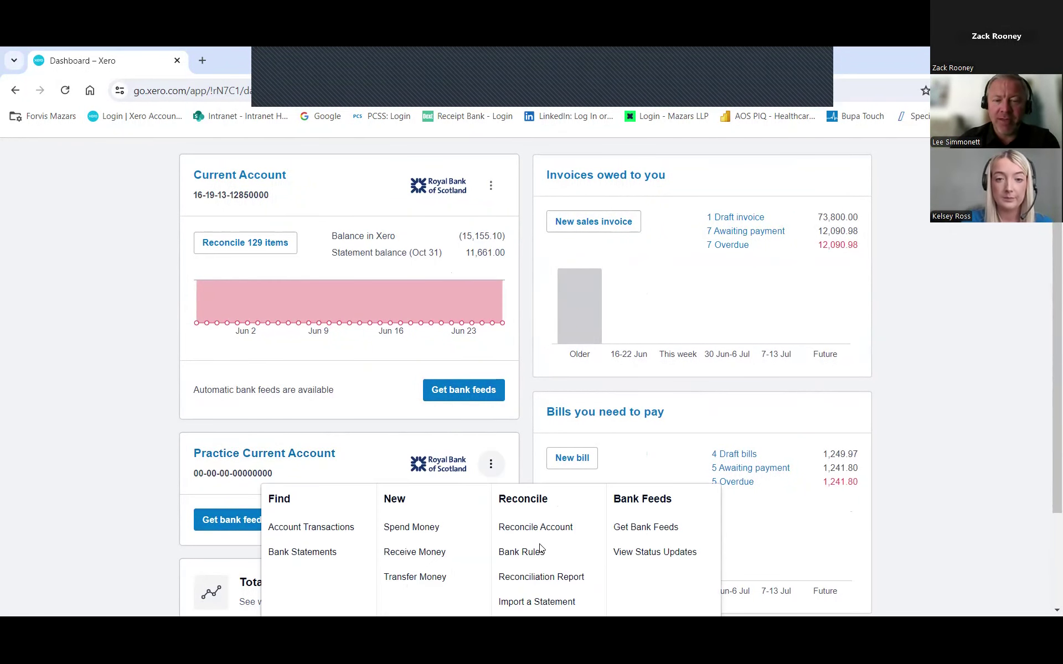
scroll(210, 410, down, 1)
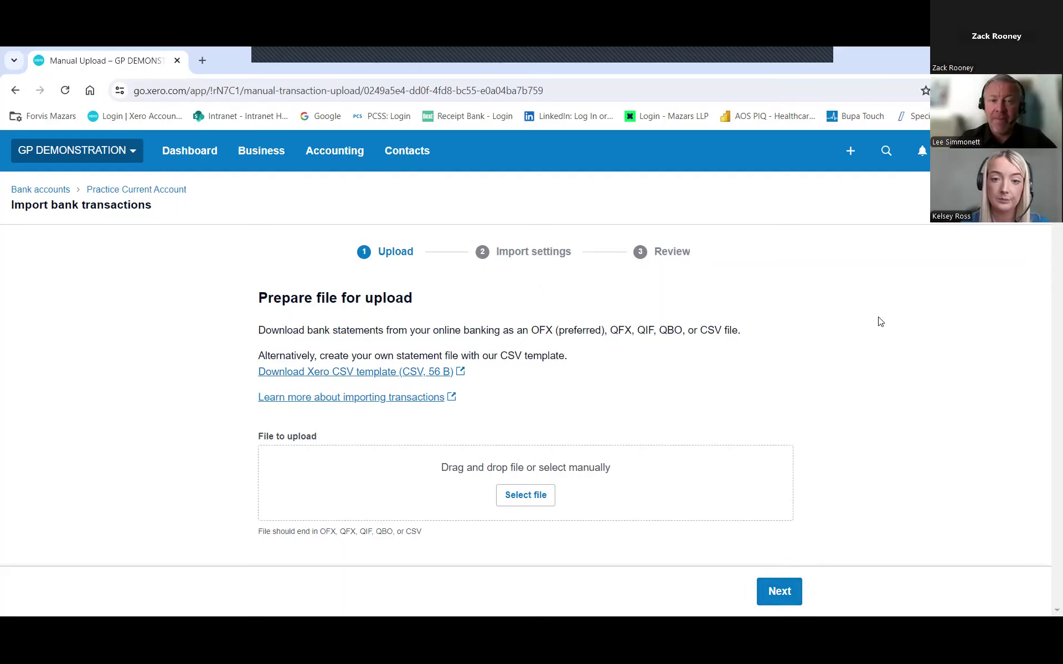
click(200, 158)
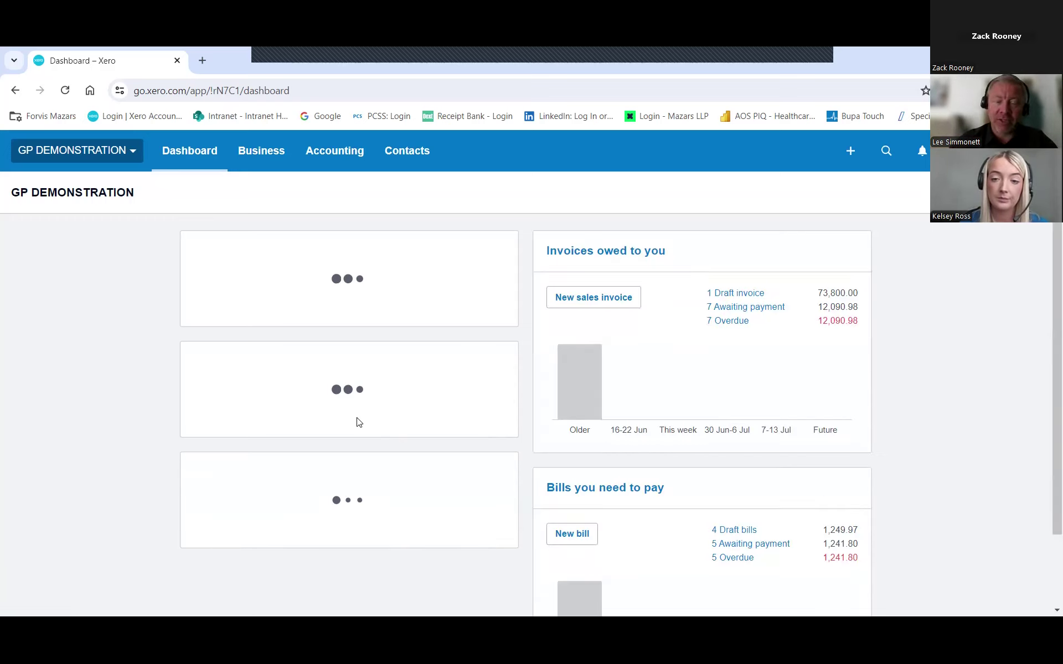
Check the Practice Current Account's reconcile, statement import and bank feed options on the dashboard, and close them.
scroll(421, 451, down, 1)
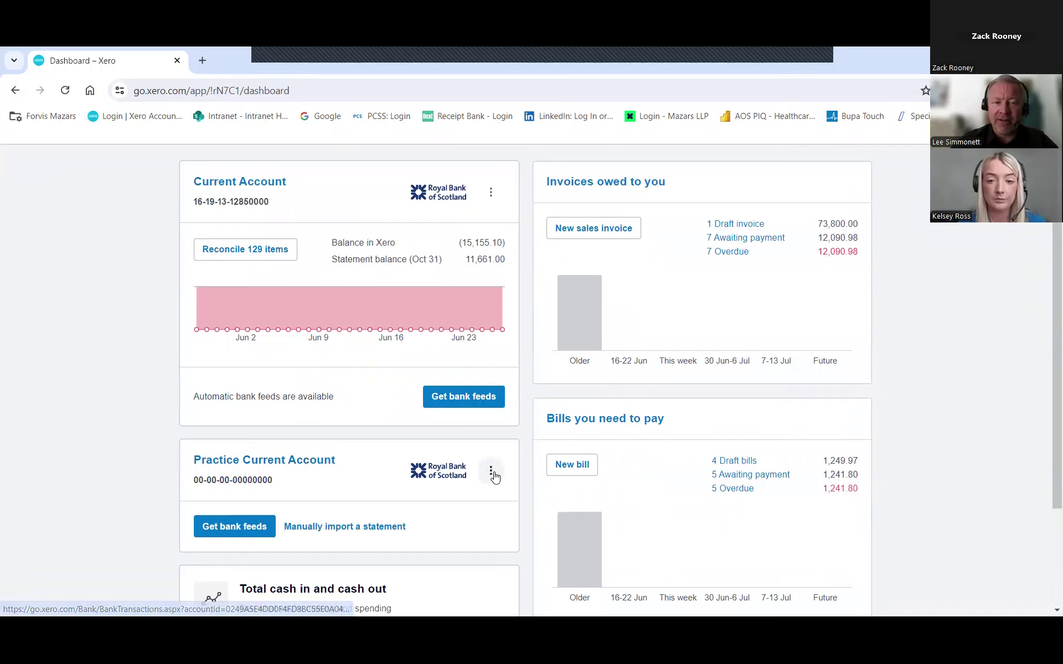
click(493, 474)
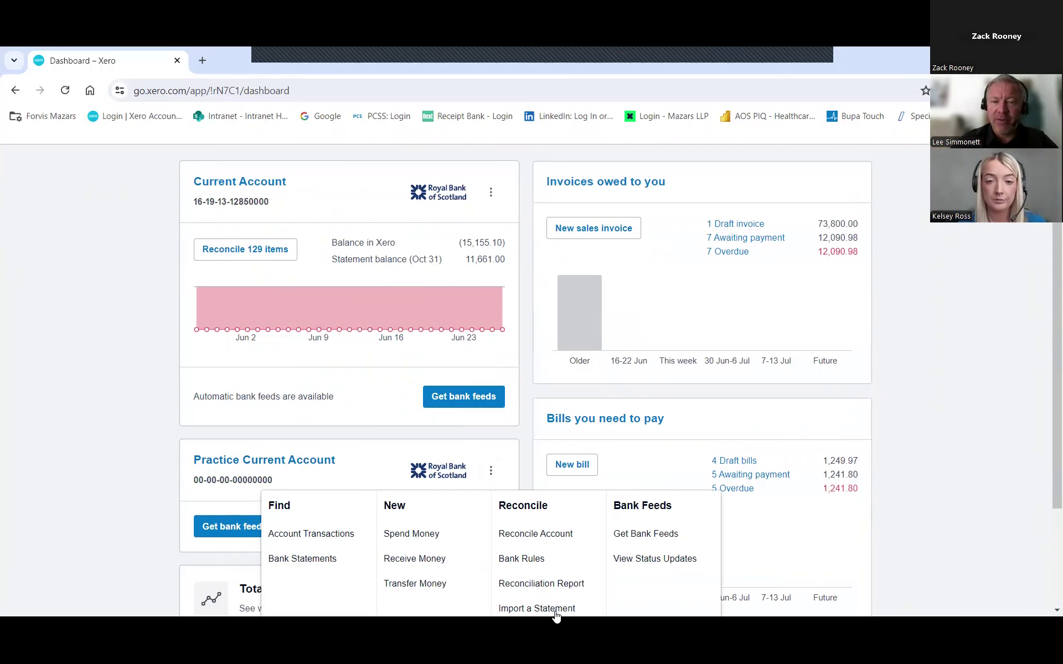
click(962, 382)
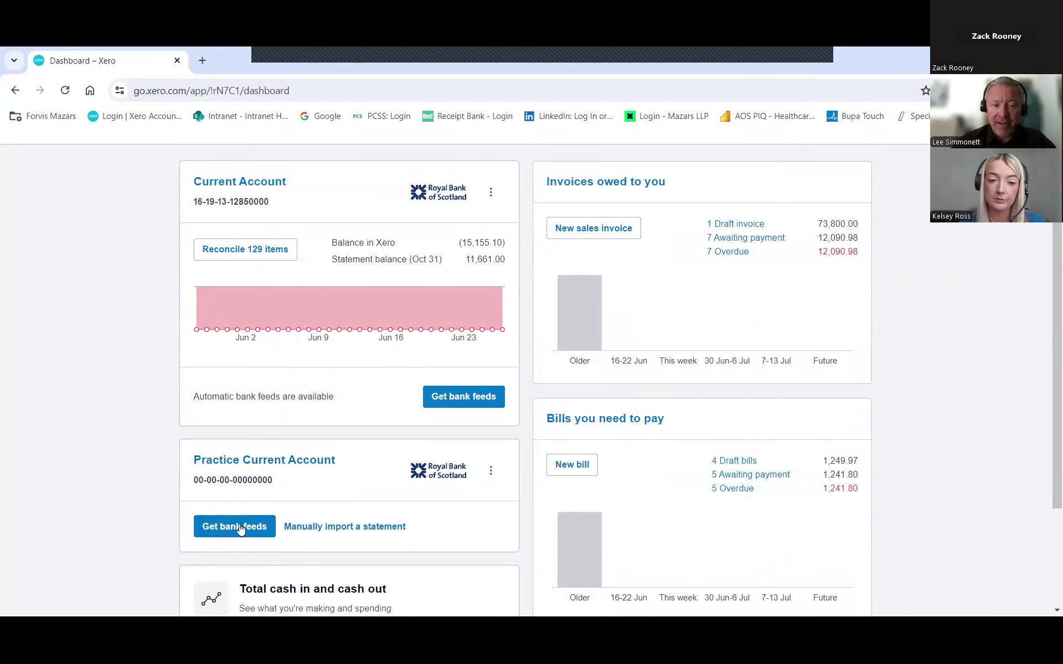
click(268, 255)
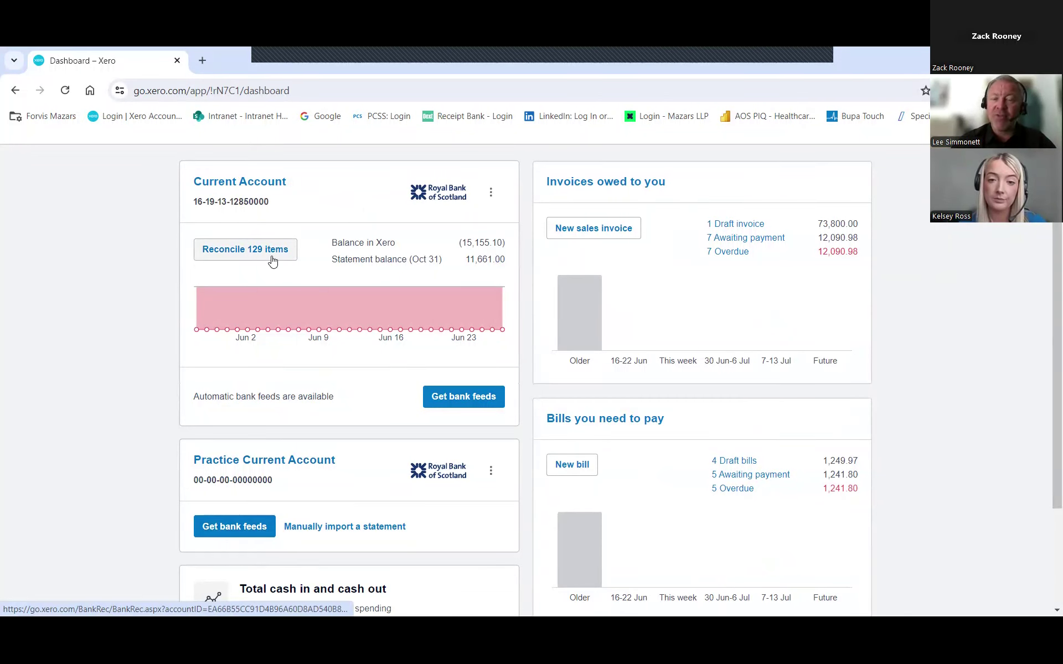
click(255, 254)
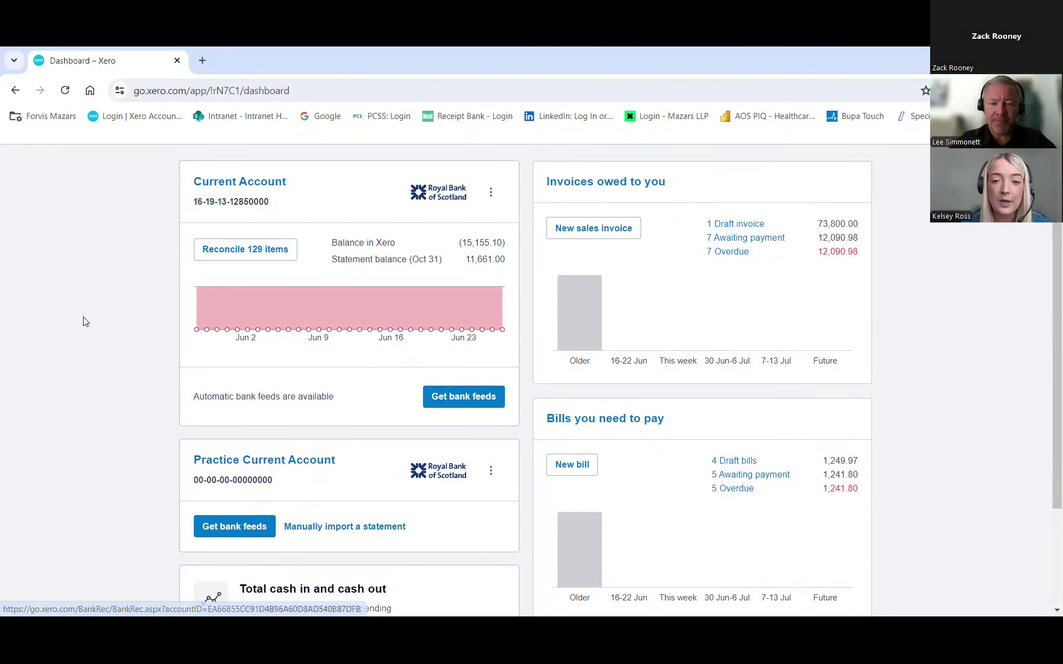
scroll(83, 321, up, 1)
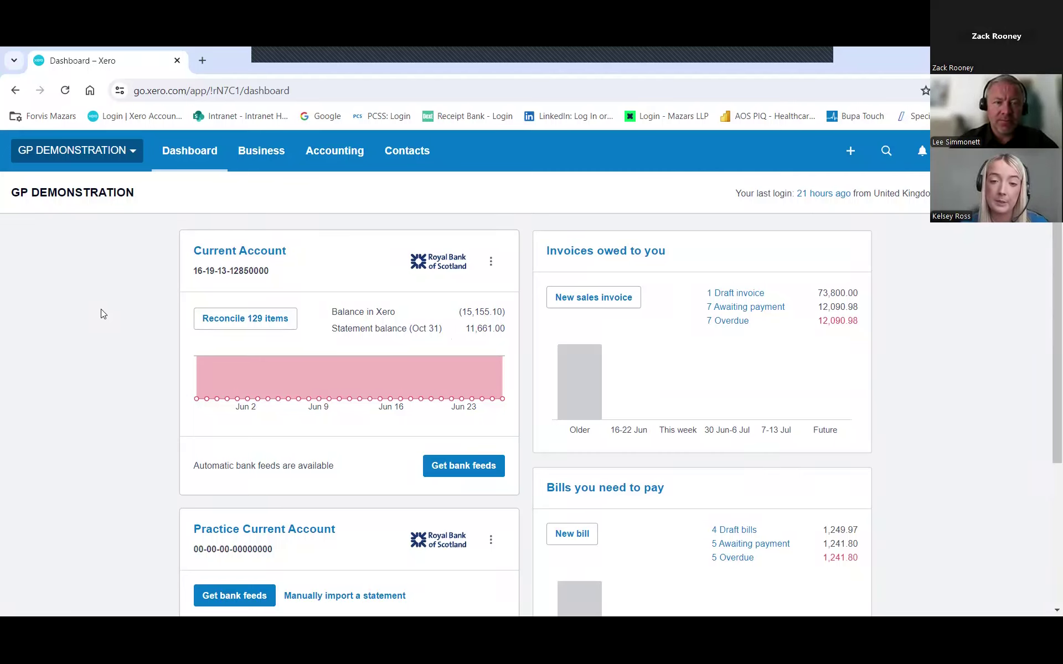
Open the full list of bills to pay, review the options for receiving eInvoices and emailing bills, and close them.
click(268, 161)
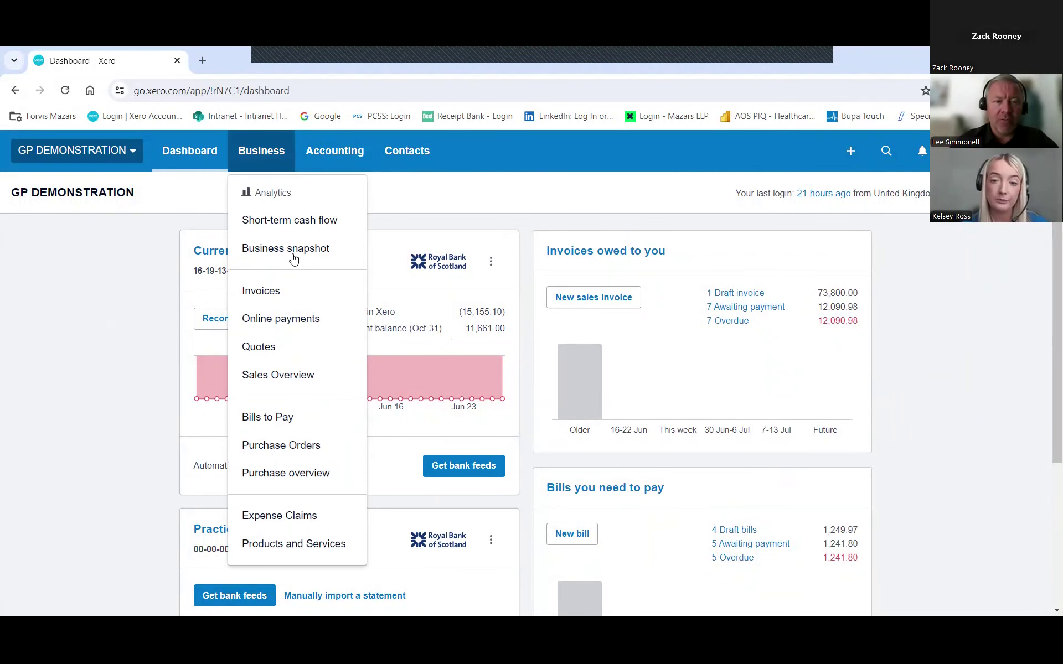
click(267, 419)
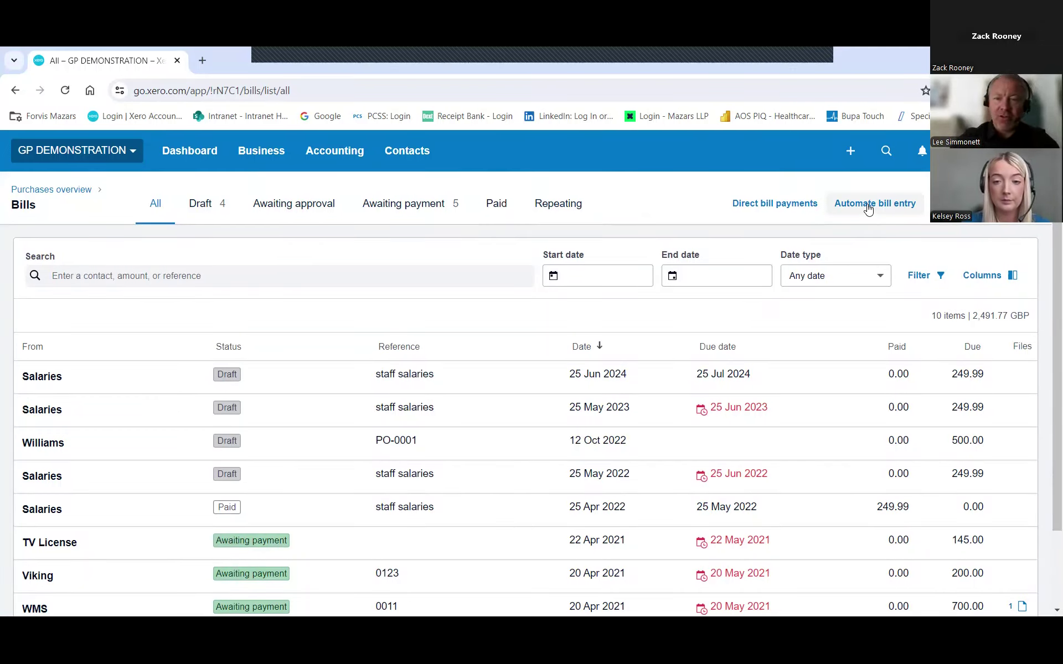
click(892, 204)
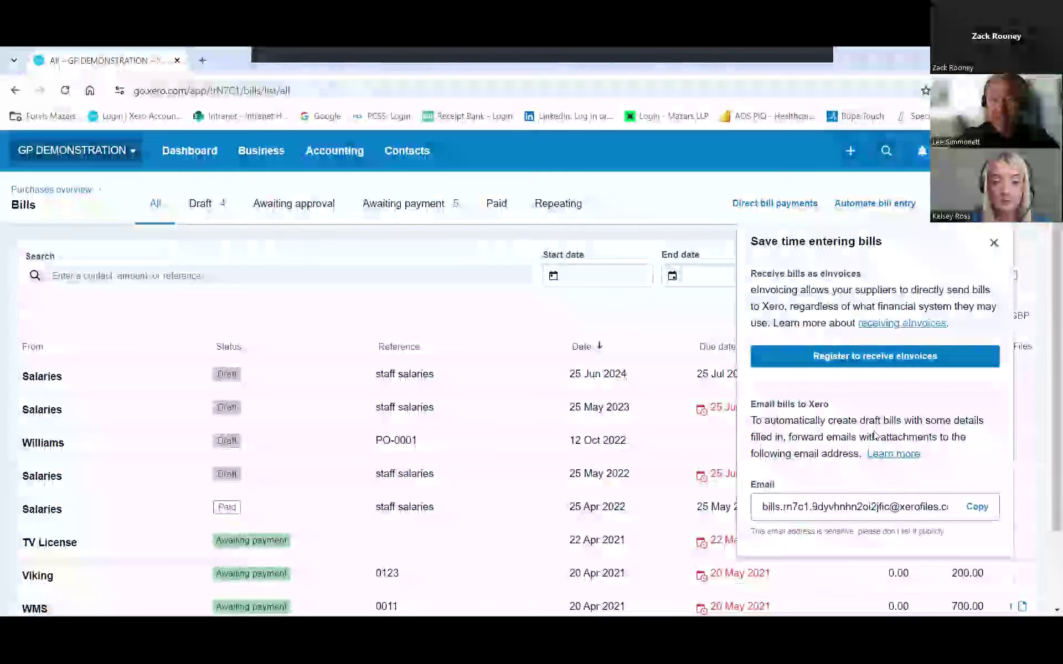
click(705, 193)
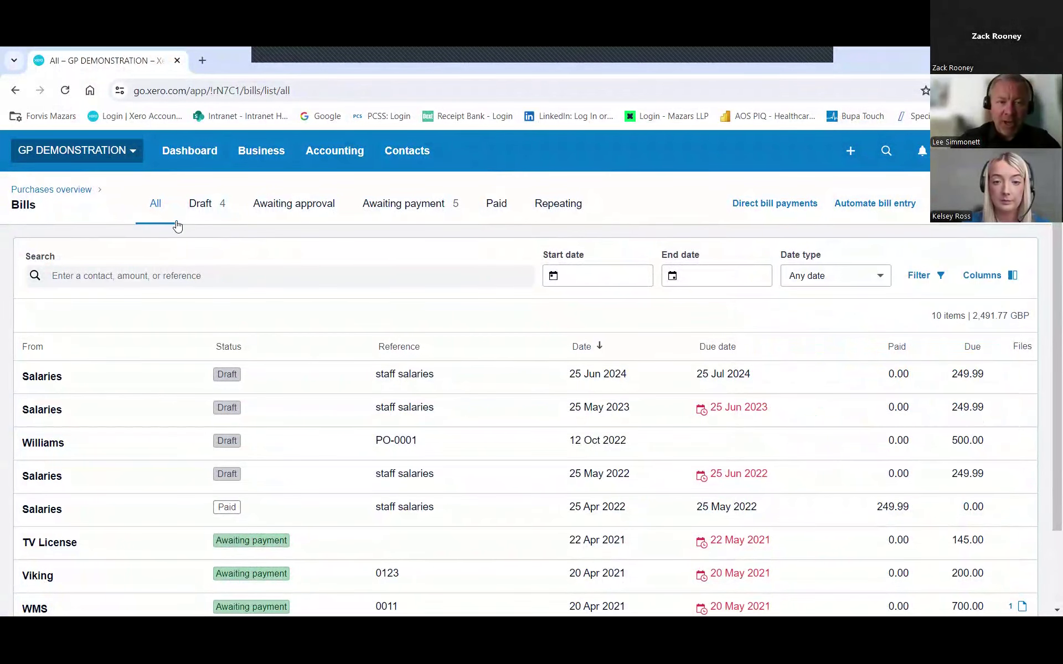
Open draft bill PO-0001 from the draft bills, review its coded lines and history, and return to the dashboard.
click(216, 207)
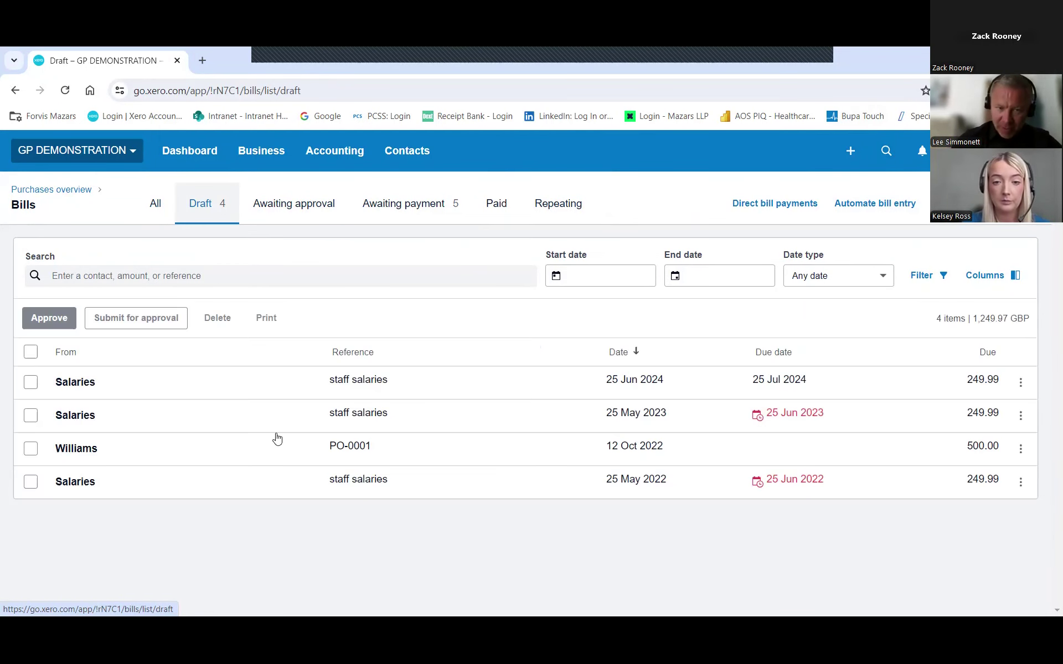
click(90, 449)
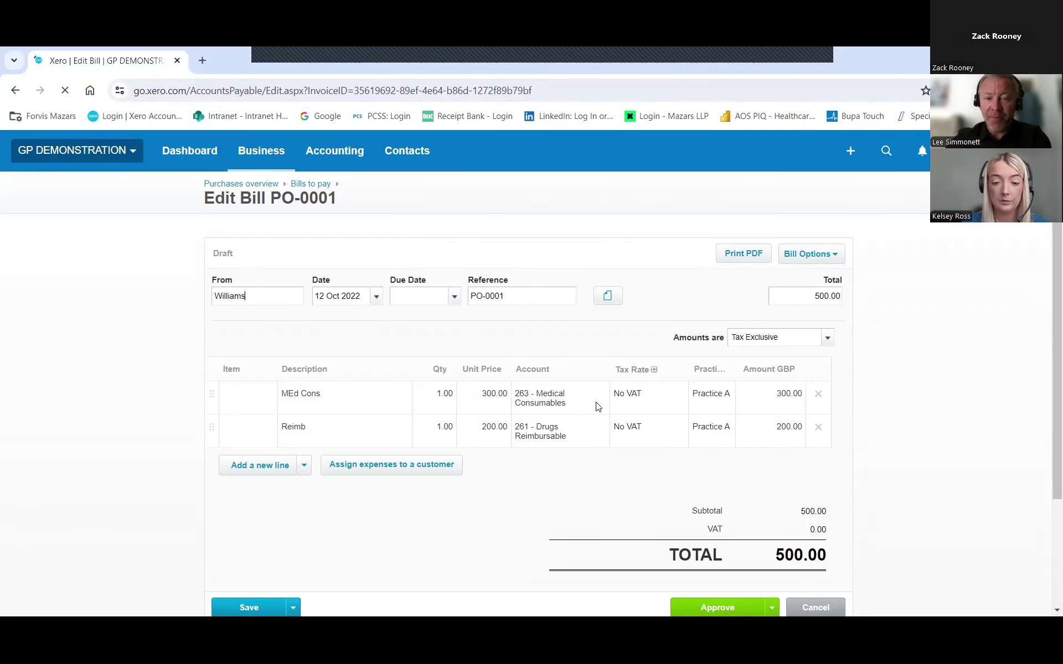
scroll(598, 411, down, 2)
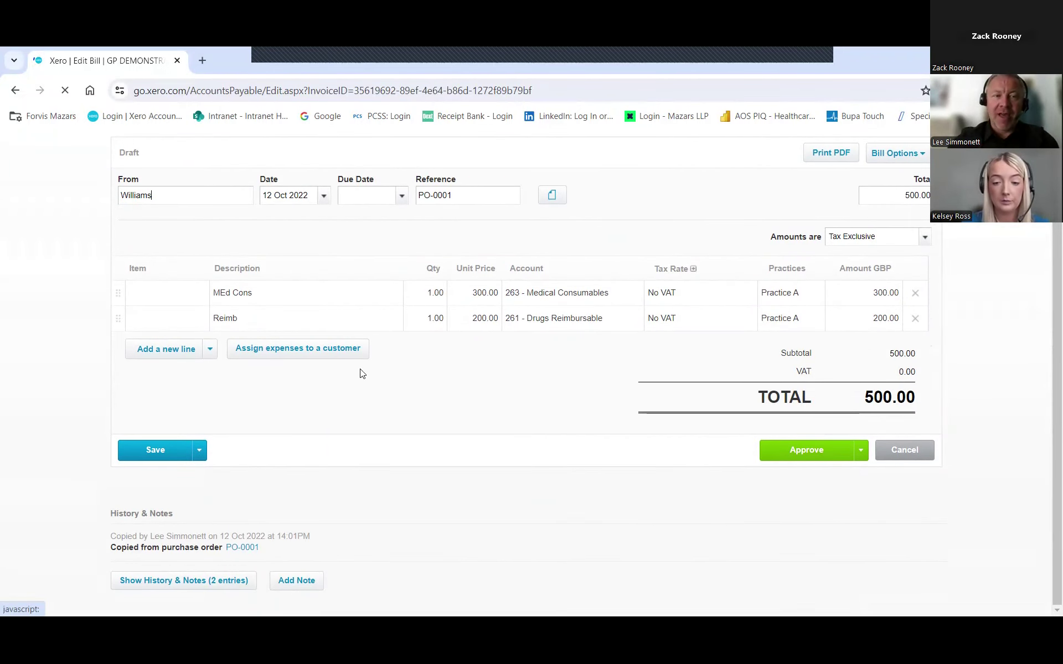
scroll(196, 153, up, 2)
click(195, 147)
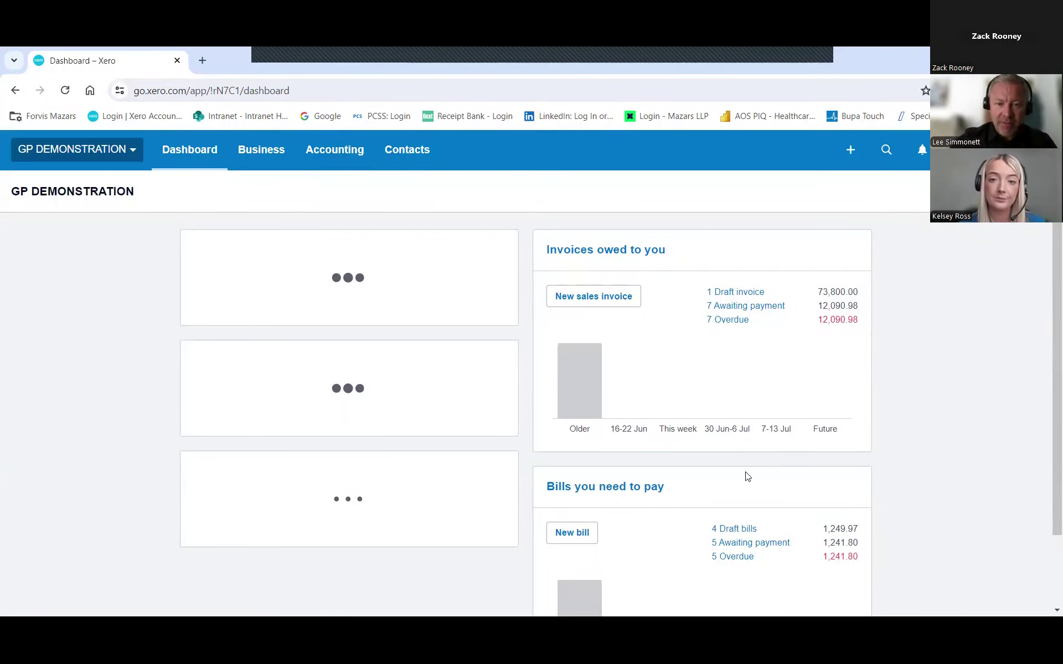
Open the Current Account's bank reconciliation page and clear the overlapping wrap-up document window from it.
scroll(748, 474, down, 2)
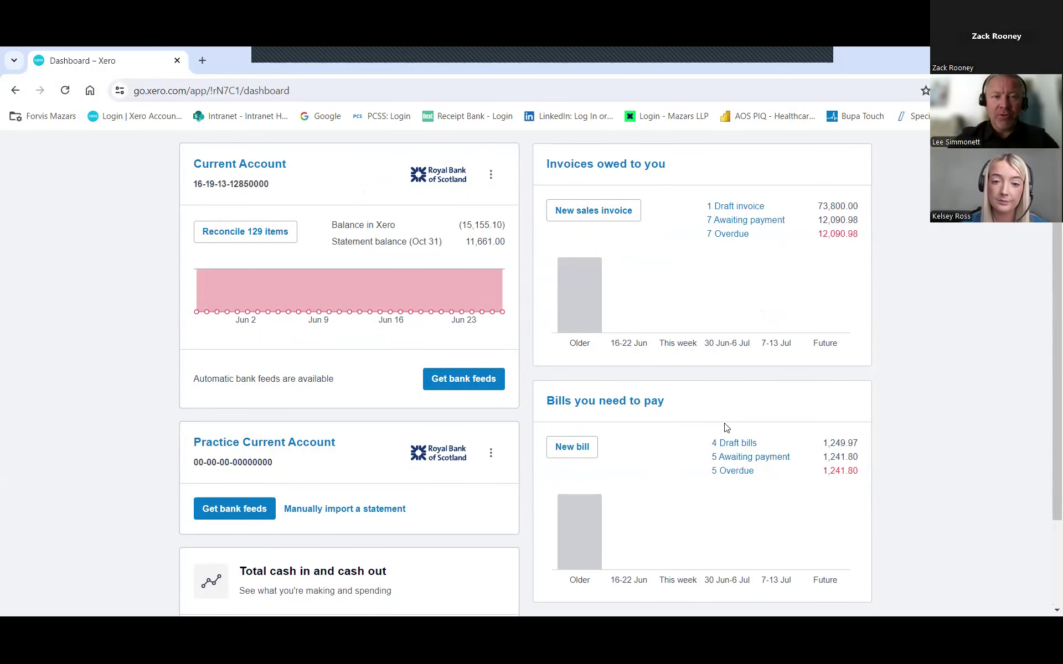
scroll(240, 327, up, 2)
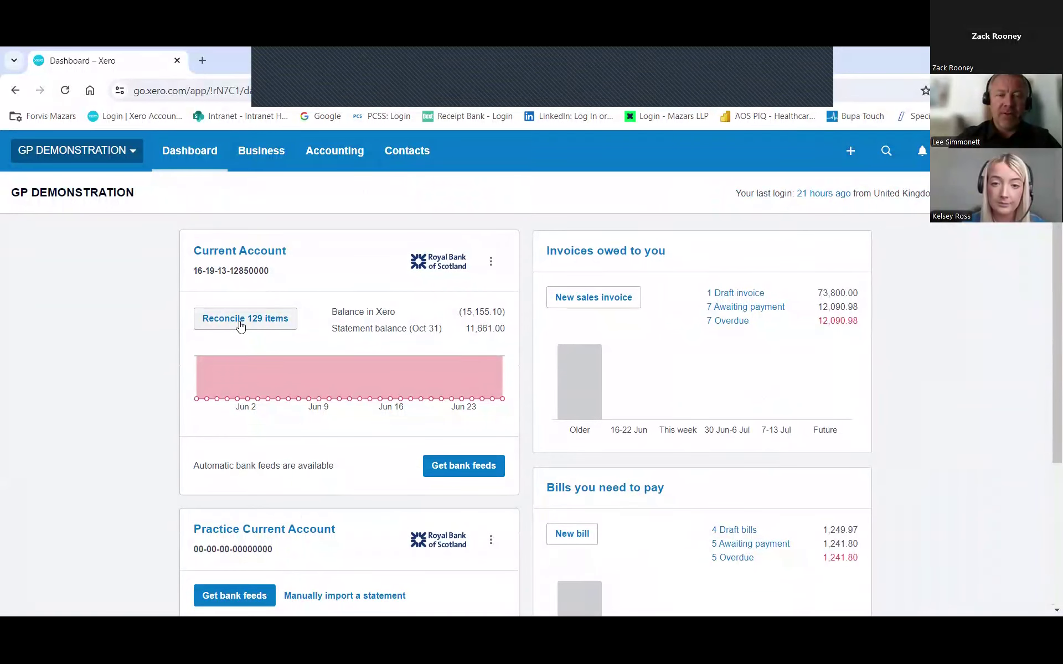
click(241, 326)
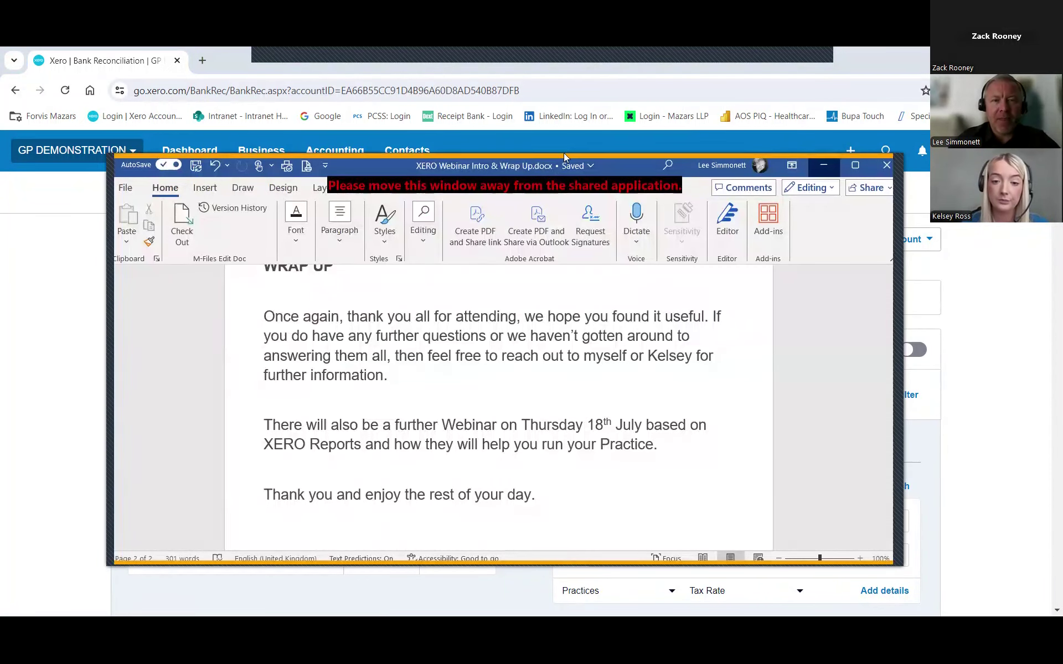
click(651, 60)
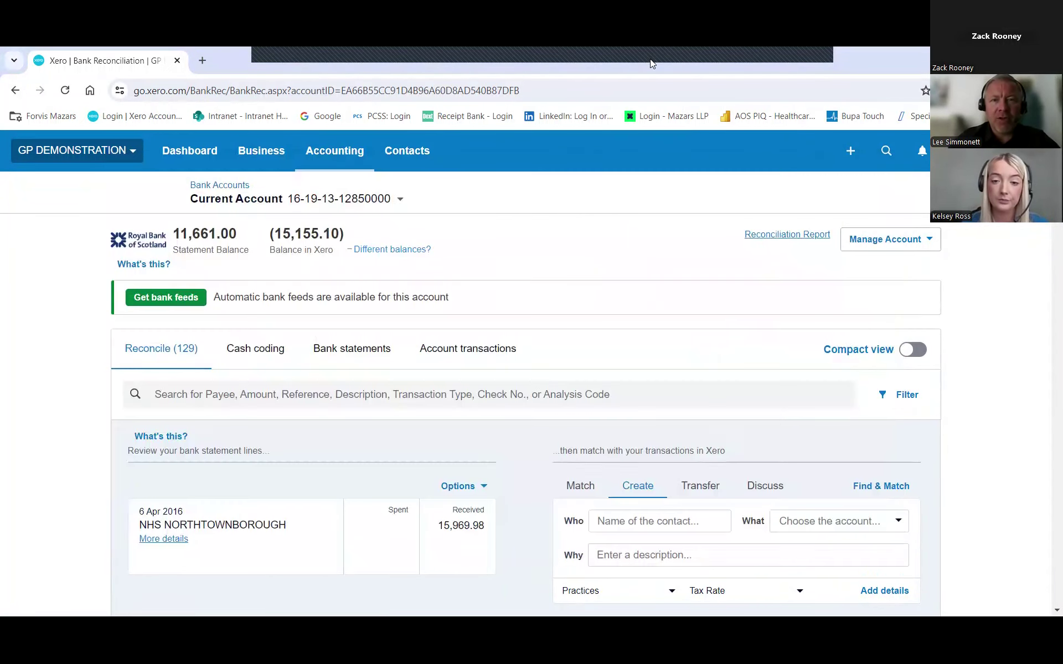